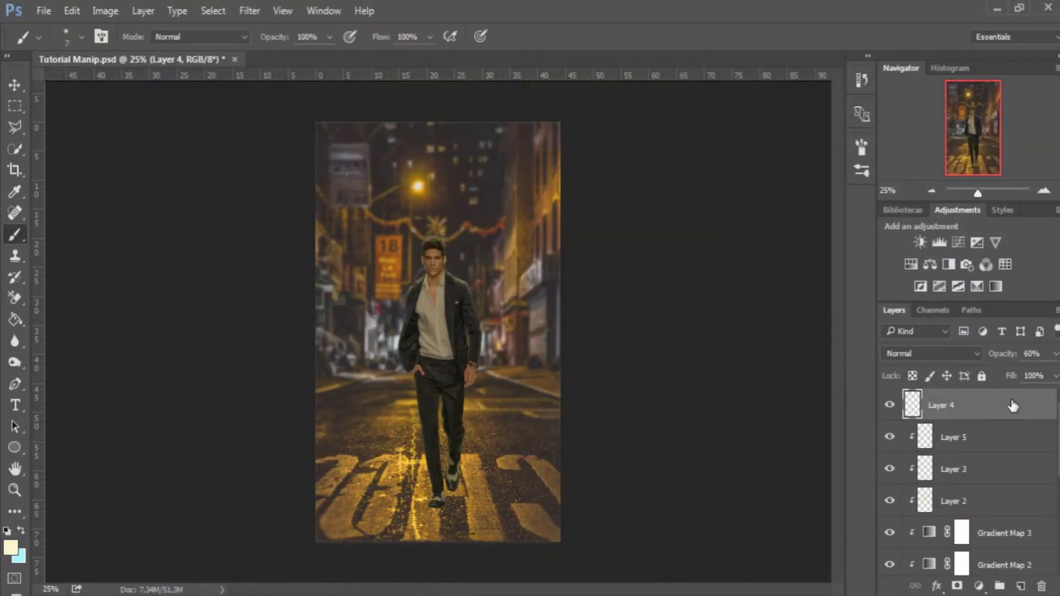
Step: Zoom in on the man's feet and duplicate his ermanno cut-out layer
scroll(969, 480, down, 6)
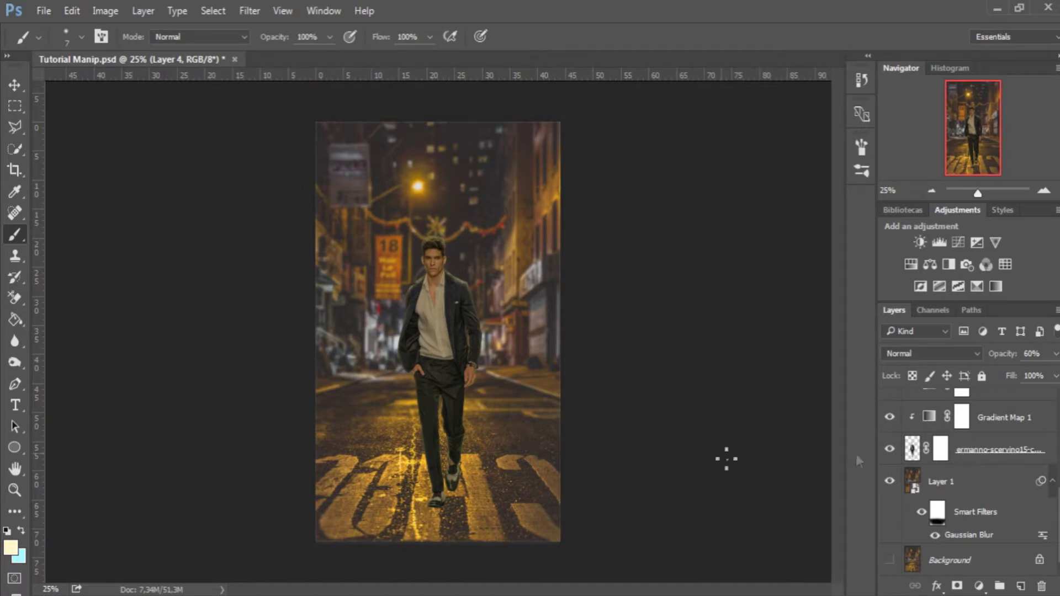
key(z)
drag(441, 533, 510, 554)
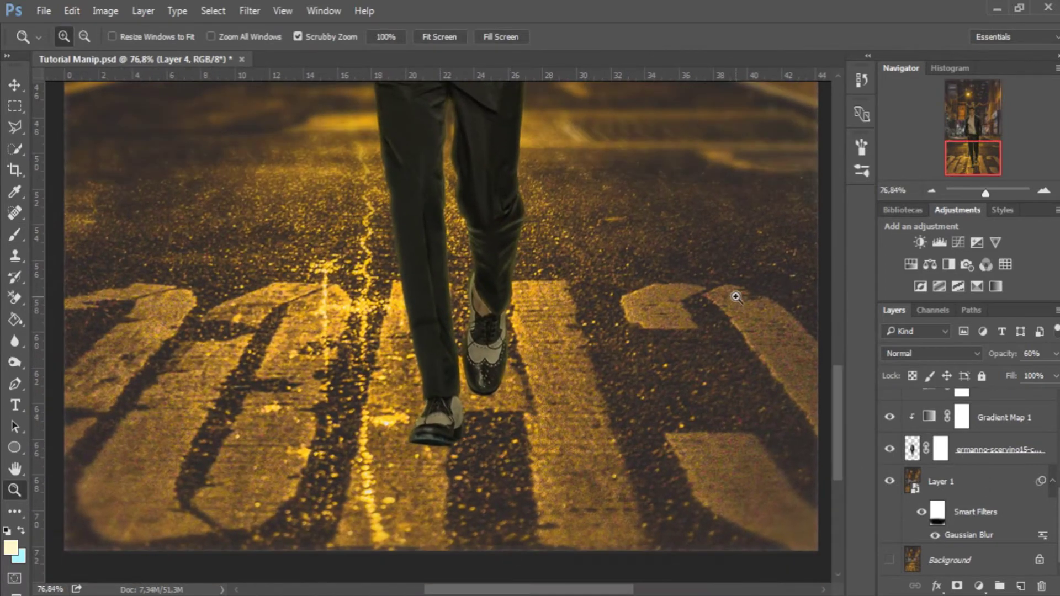
drag(833, 386, 833, 389)
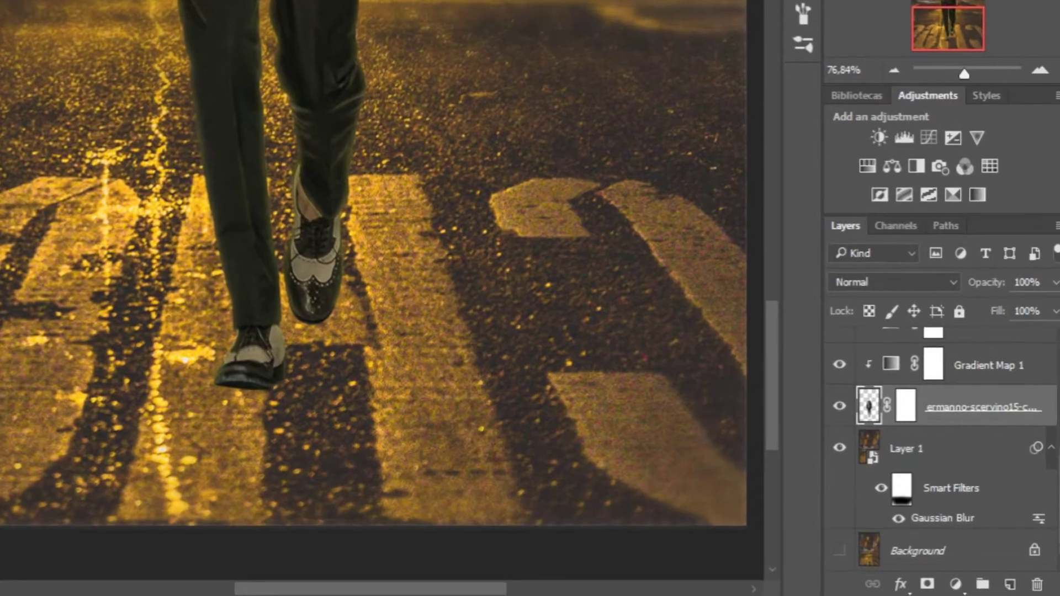
click(983, 462)
key(ctrl+j)
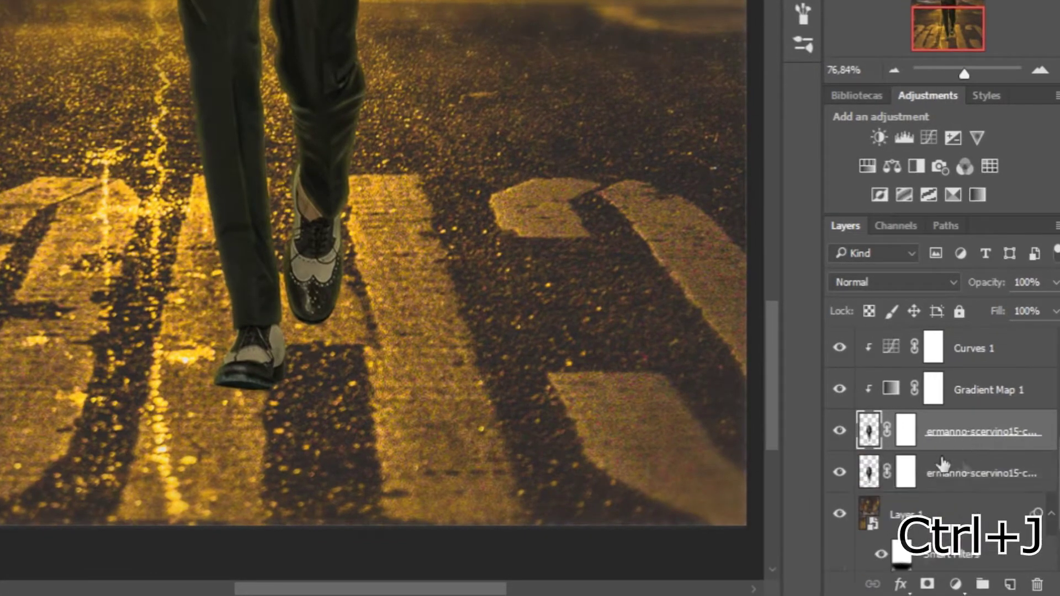
Step: Lasso the planted leg and shoe on the lower copy and copy it onto Layer 6
click(869, 475)
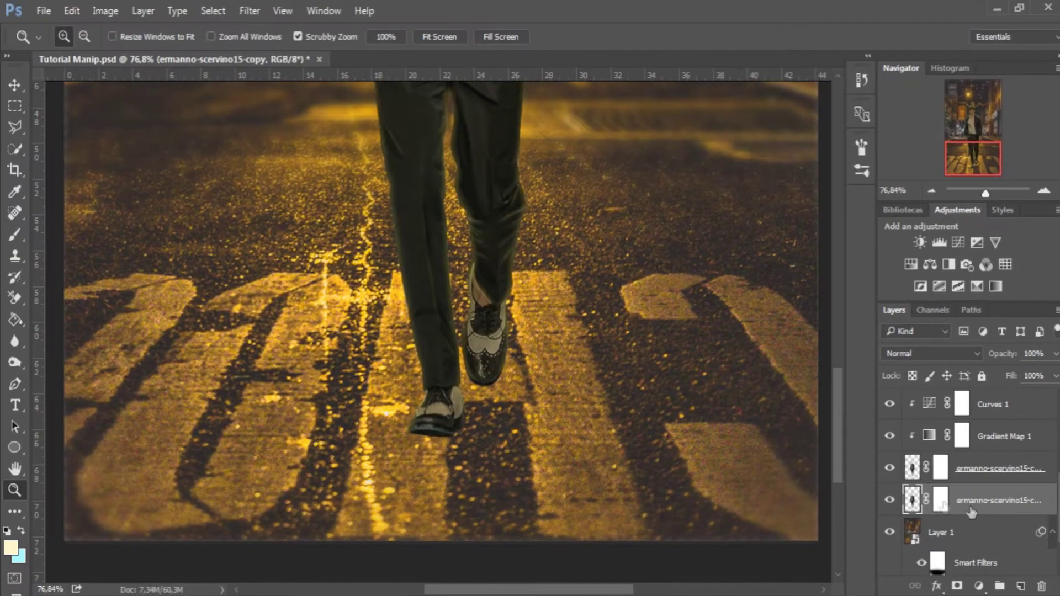
right_click(15, 127)
click(53, 126)
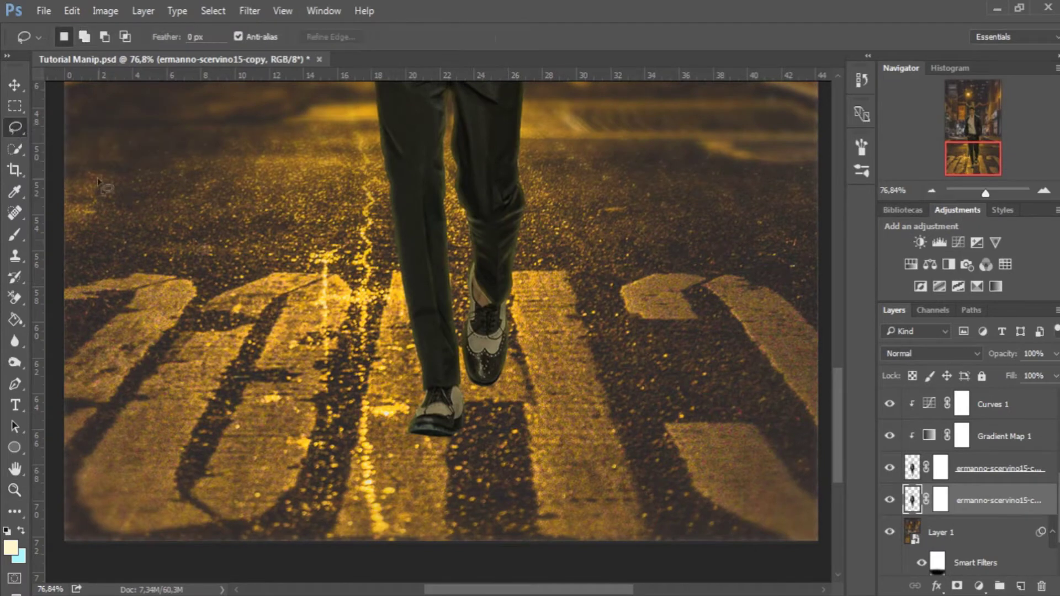
drag(469, 428, 466, 379)
mouse_move(460, 339)
mouse_down()
mouse_move(451, 211)
mouse_move(425, 161)
mouse_move(360, 221)
mouse_move(442, 452)
mouse_move(469, 435)
mouse_up()
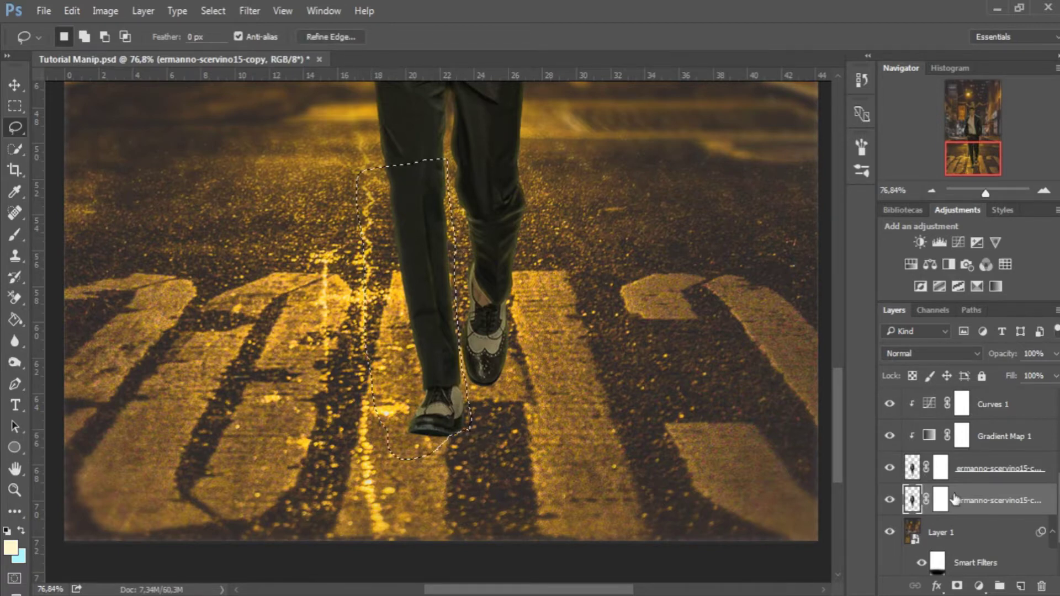
key(ctrl+j)
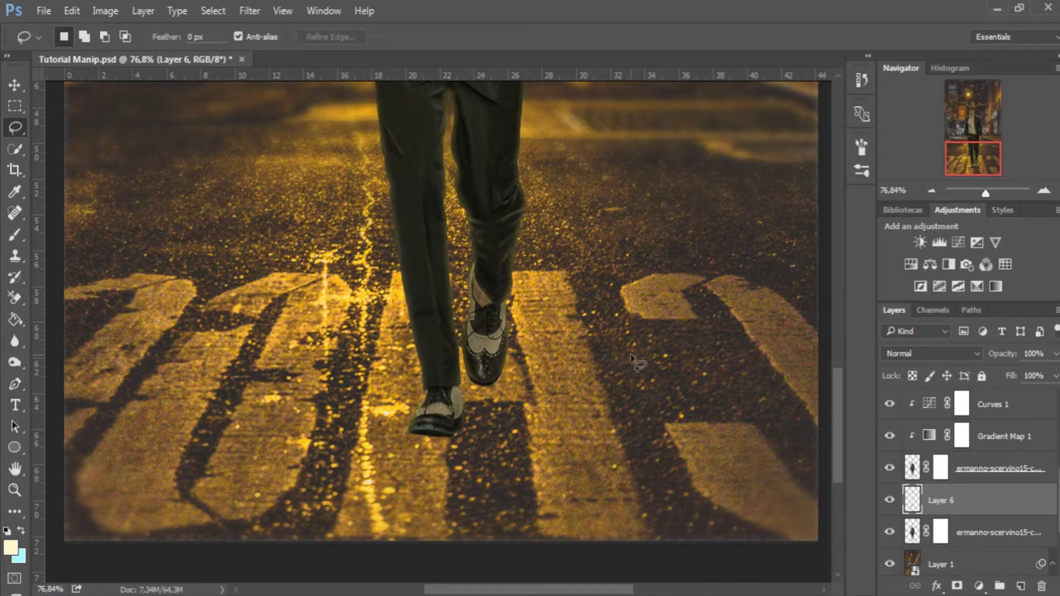
Step: Free-transform the copied leg, flipping it vertically and tilting it
click(15, 86)
key(ctrl+t)
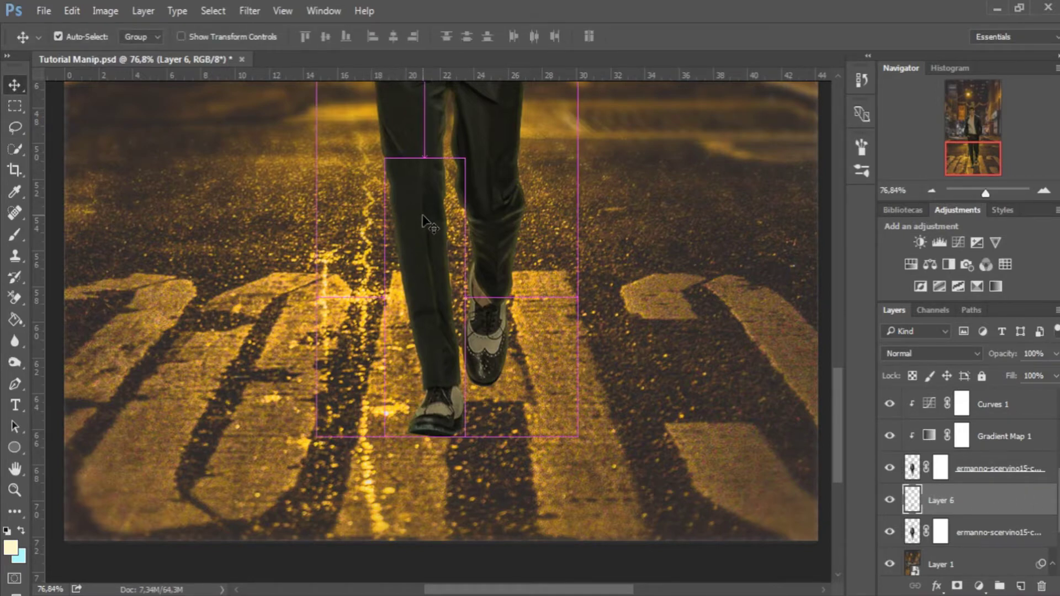
mouse_move(423, 156)
mouse_down()
mouse_move(451, 406)
mouse_move(490, 586)
mouse_up()
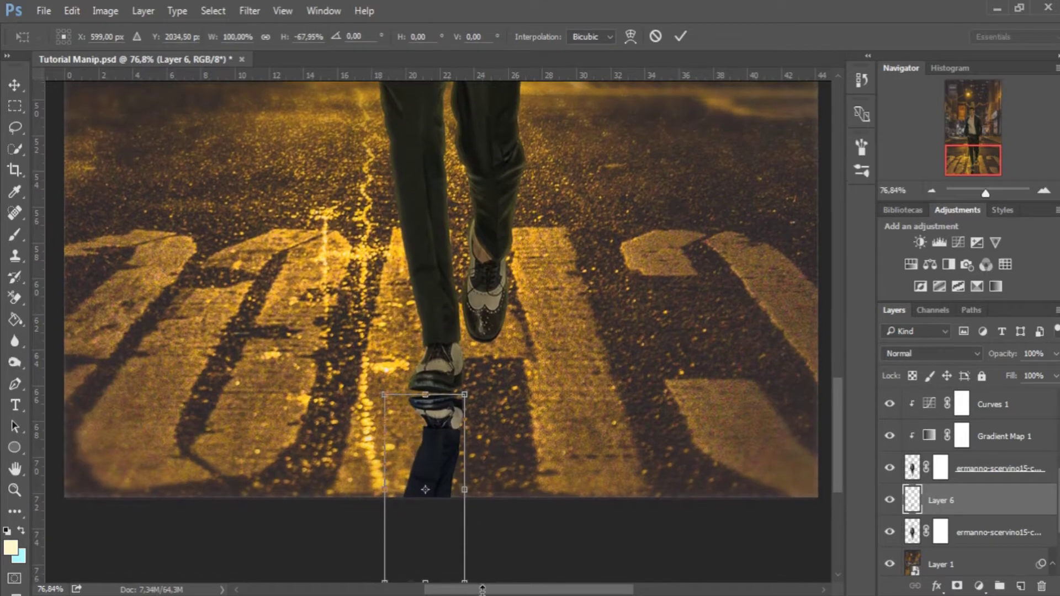
drag(489, 586, 489, 575)
drag(529, 399, 533, 365)
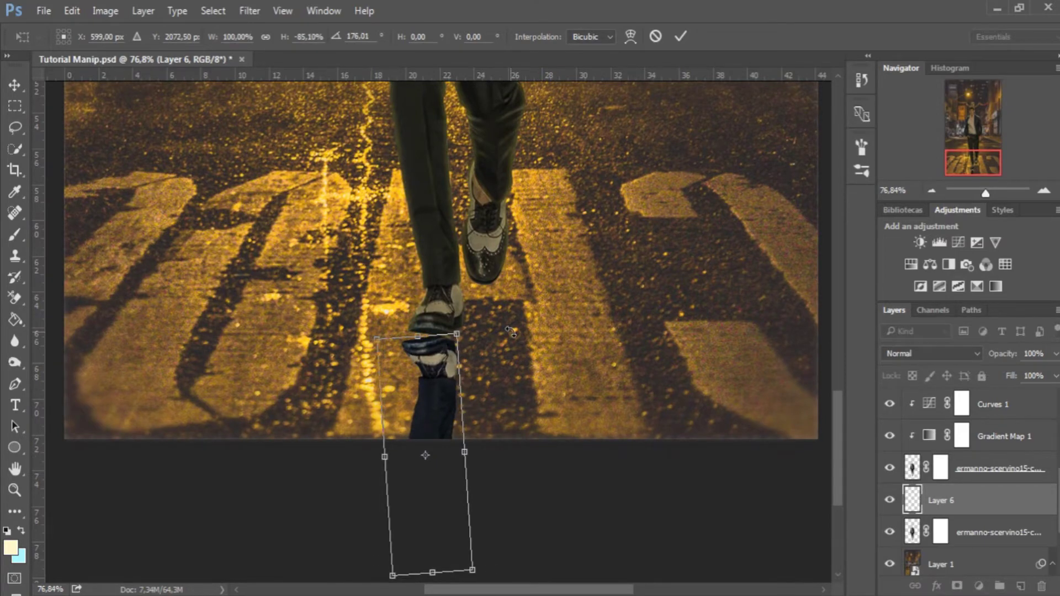
Step: Place the flipped leg beneath the shoe at roughly 165° rotation and commit the transform
key(ctrl+minus)
key(ctrl+minus)
key(ctrl+minus)
key(ctrl+minus)
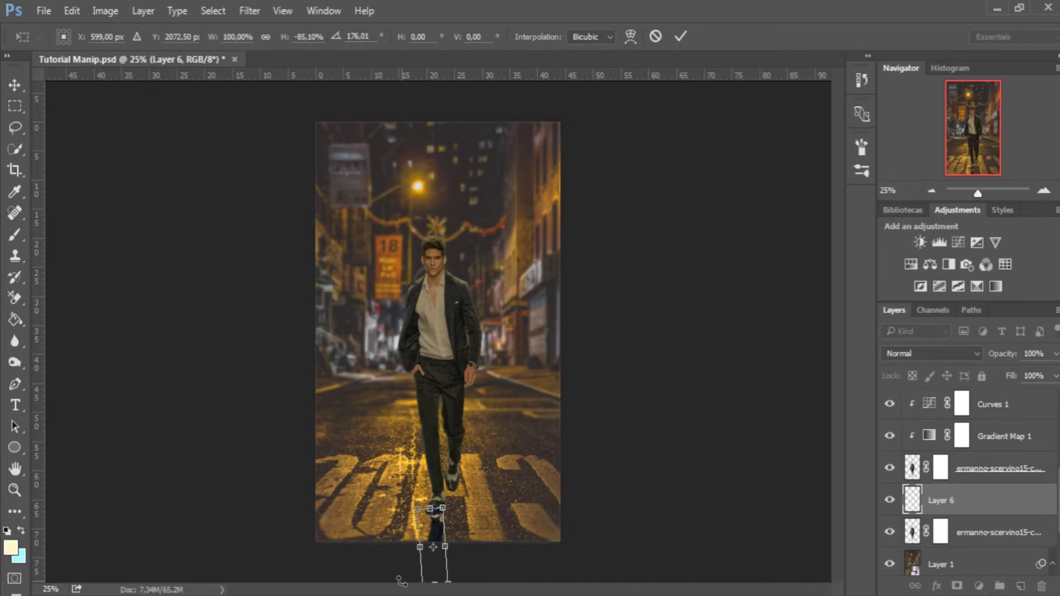
key(ctrl+plus)
key(ctrl+plus)
key(ctrl+plus)
key(ctrl+plus)
scroll(838, 426, down, 5)
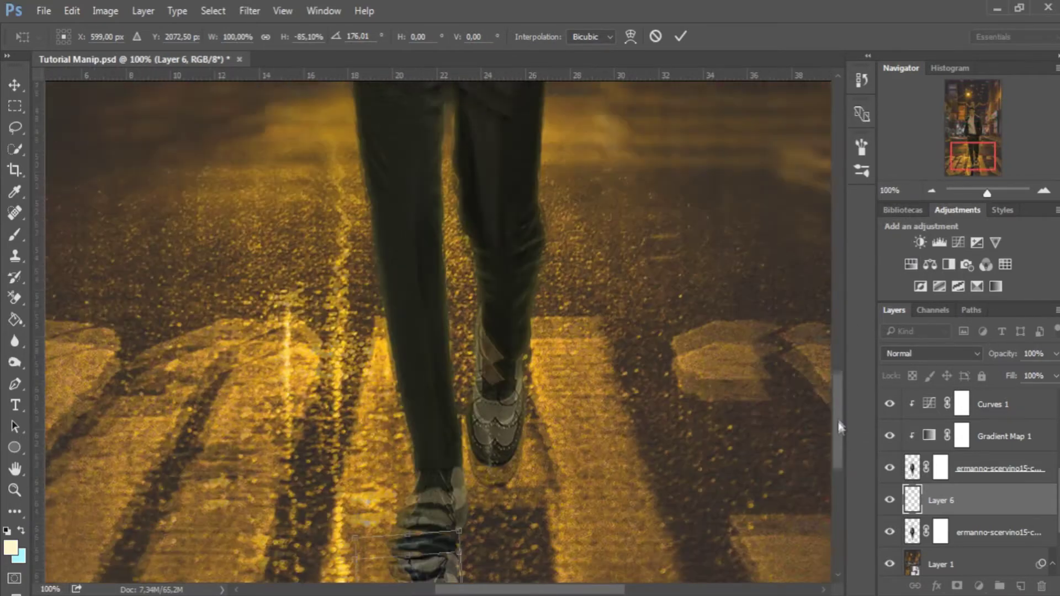
scroll(839, 427, down, 5)
drag(530, 552, 496, 558)
drag(430, 497, 448, 324)
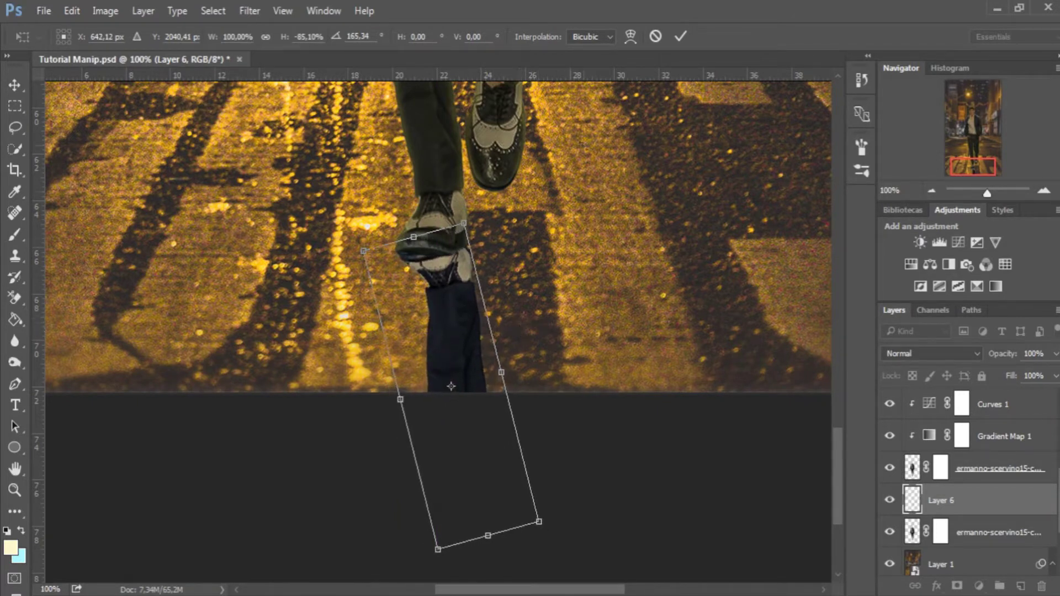
click(680, 36)
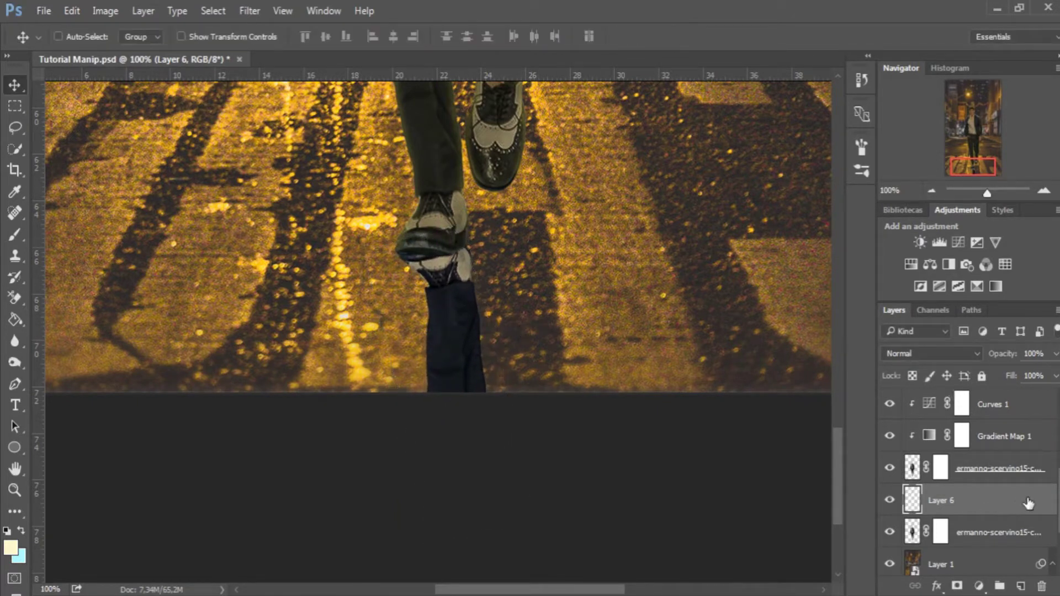
Step: Add a black Color Overlay at 100% opacity to Layer 6
double_click(1028, 502)
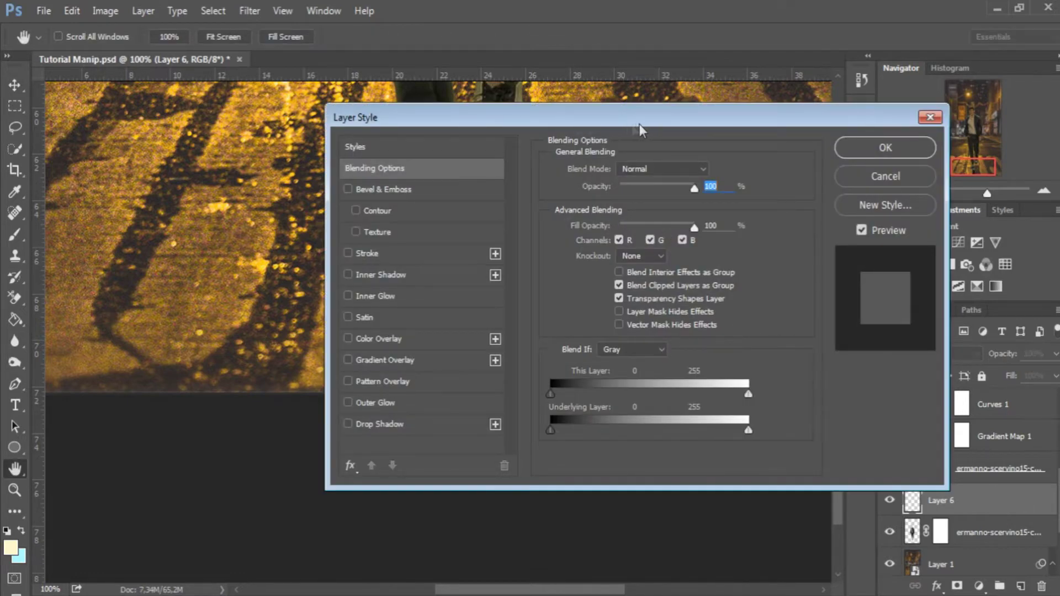
drag(630, 126, 698, 129)
click(490, 345)
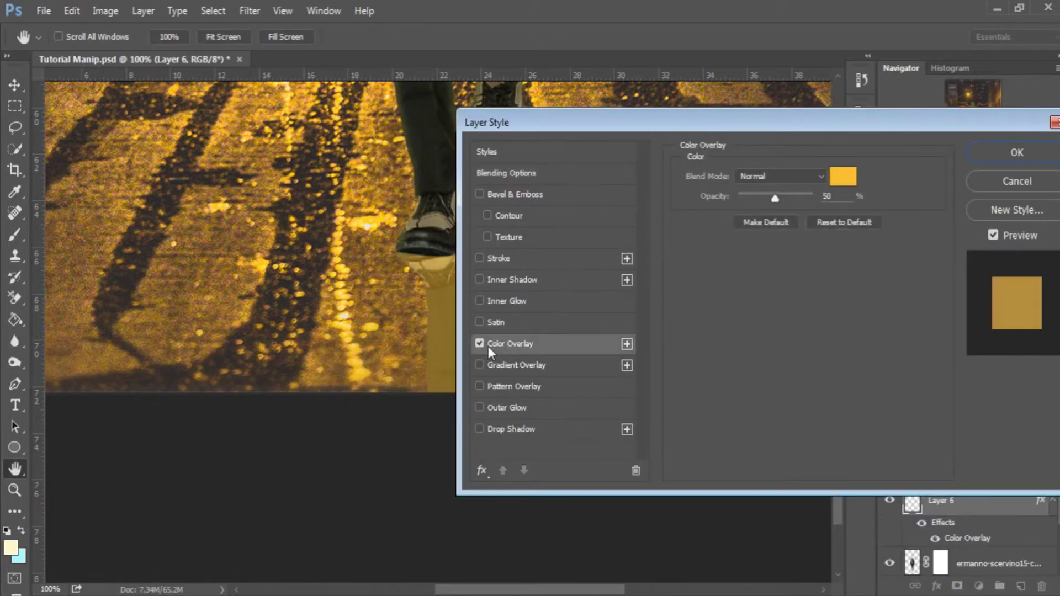
click(847, 177)
click(621, 503)
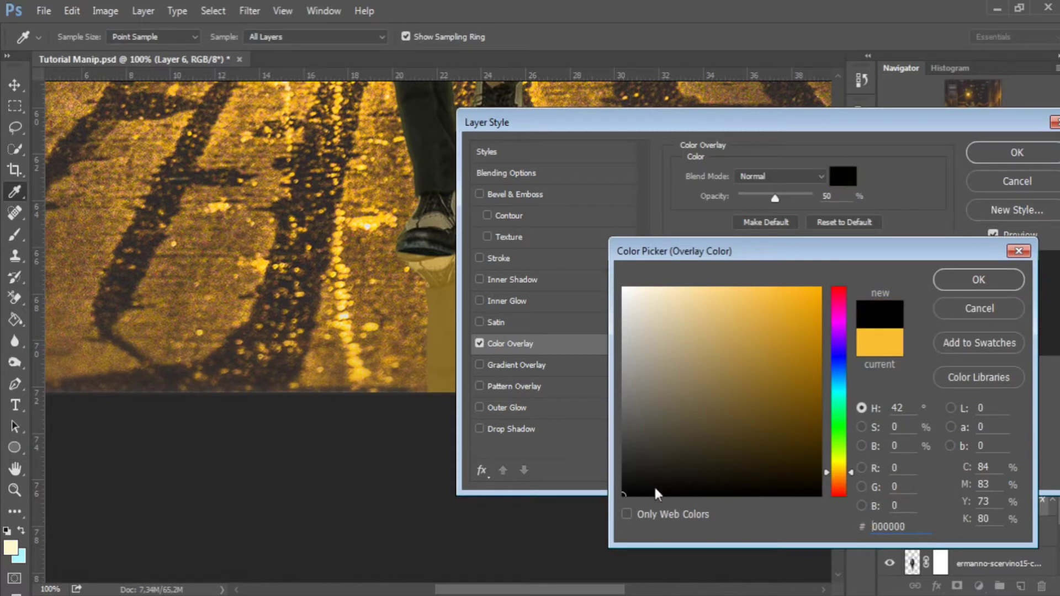
click(991, 283)
drag(780, 197, 873, 203)
click(1016, 153)
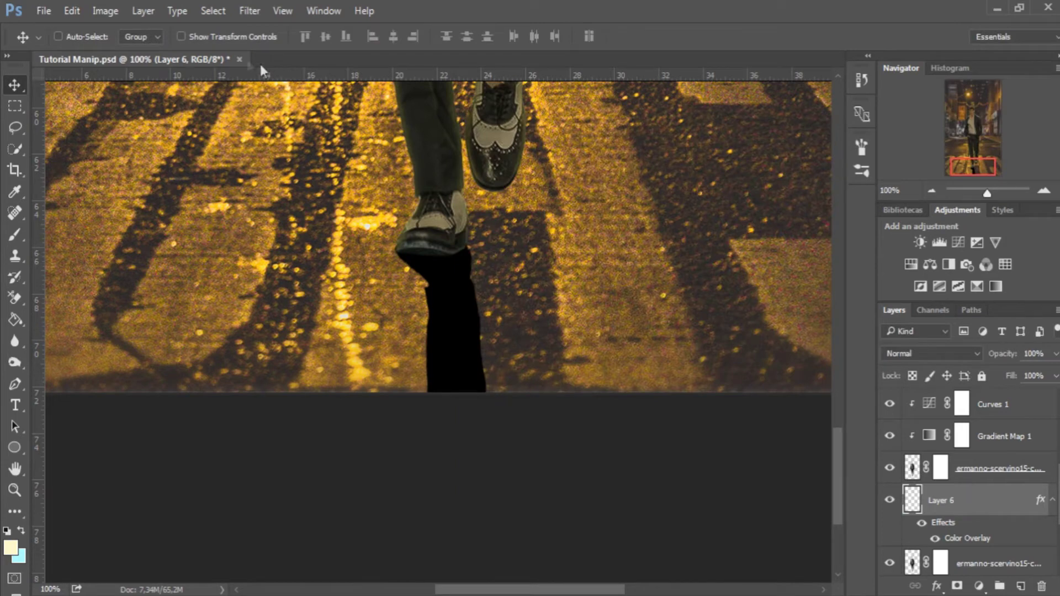
Step: Apply a 3.0-pixel Gaussian Blur to the shadow and nudge it slightly right
click(249, 10)
mouse_move(343, 191)
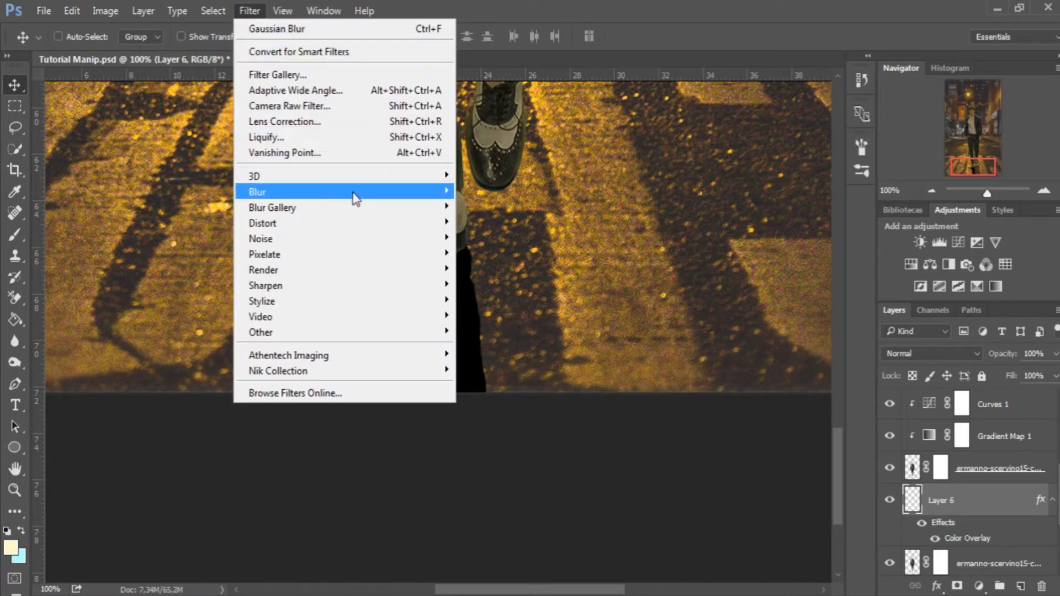
click(497, 253)
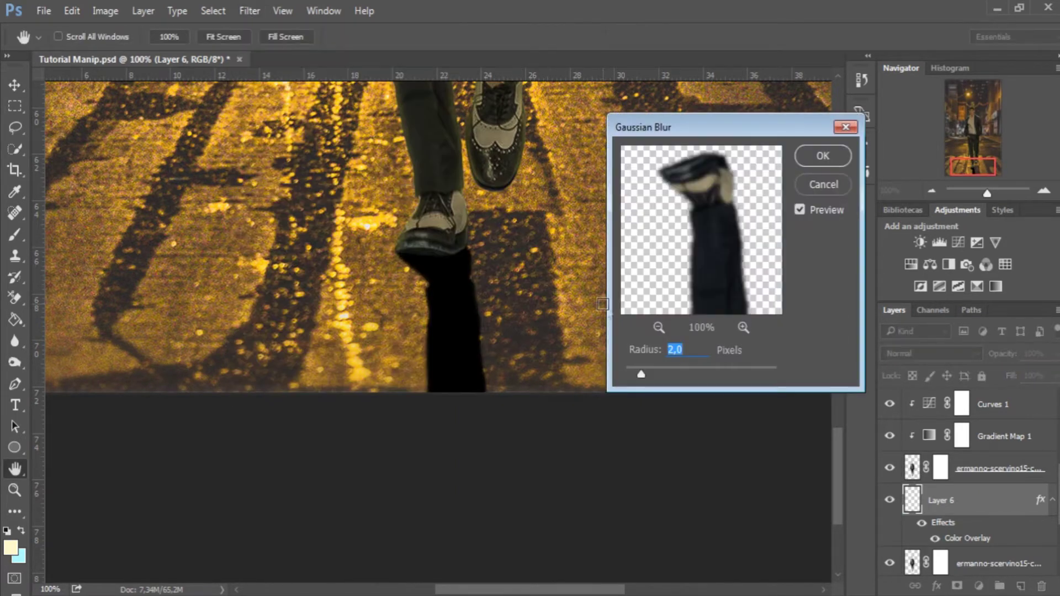
drag(646, 369, 650, 369)
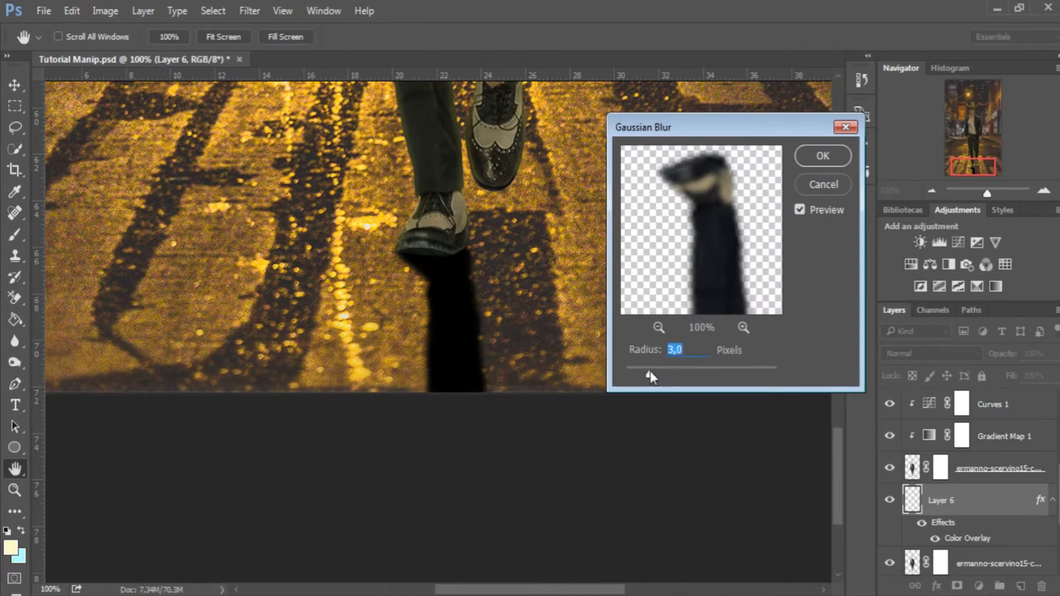
click(826, 161)
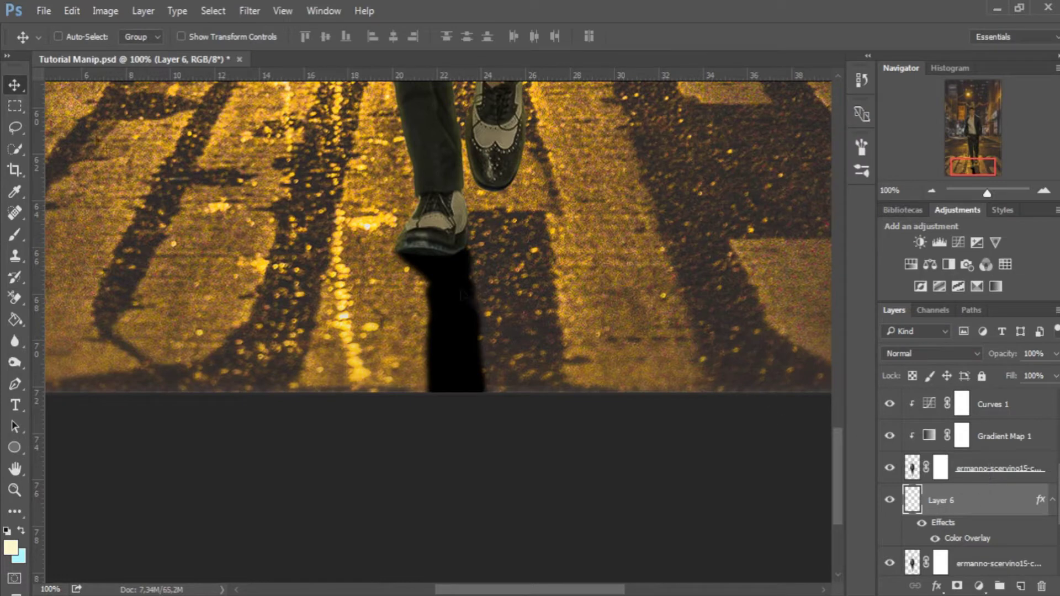
drag(461, 293, 467, 292)
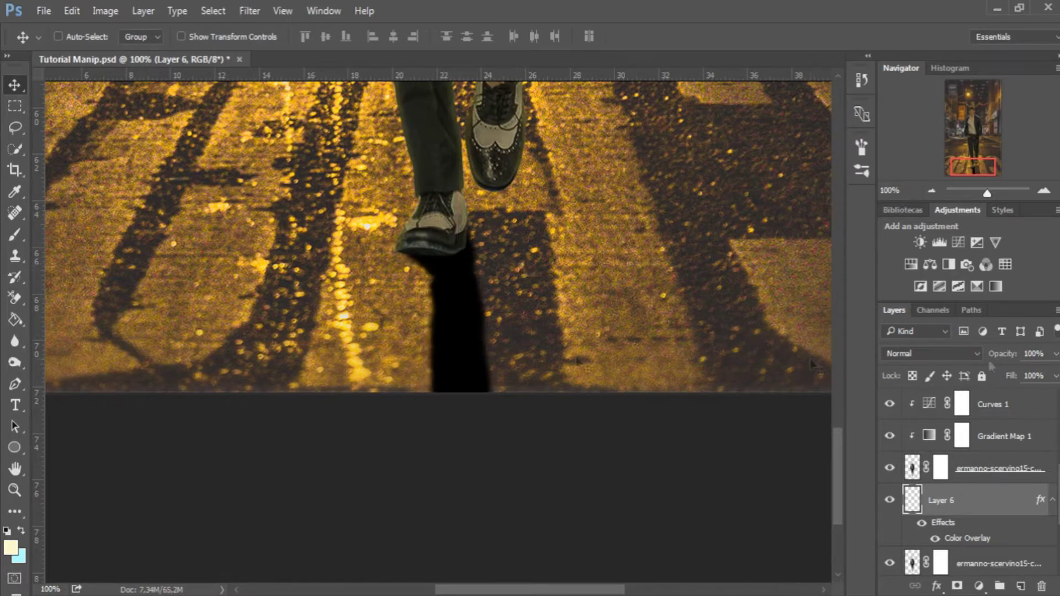
Step: Nudge the shadow left and set Layer 6's opacity to 55%
drag(461, 294, 460, 288)
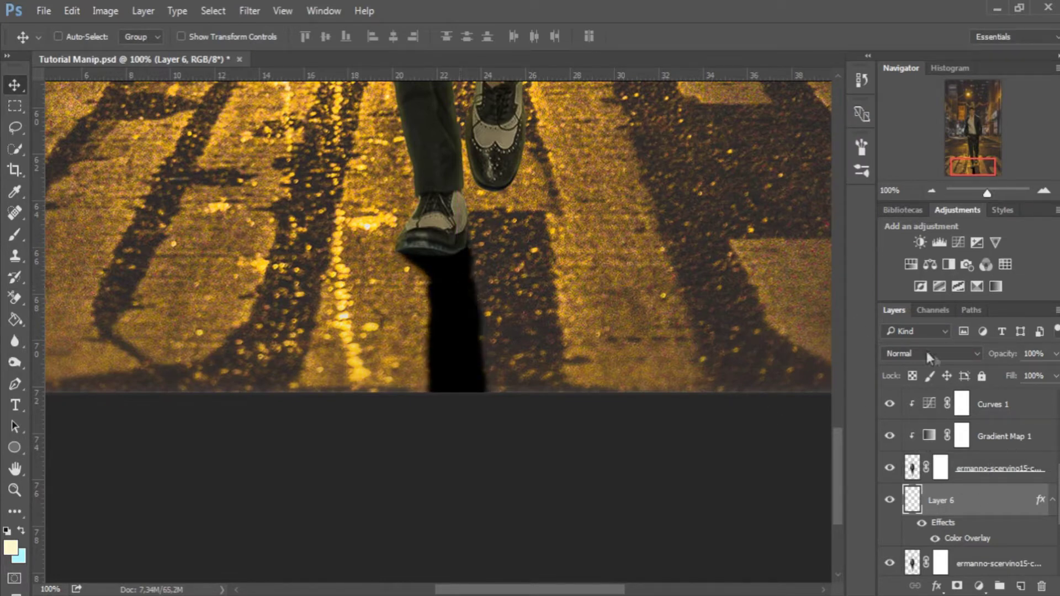
click(1055, 353)
drag(990, 374, 1016, 375)
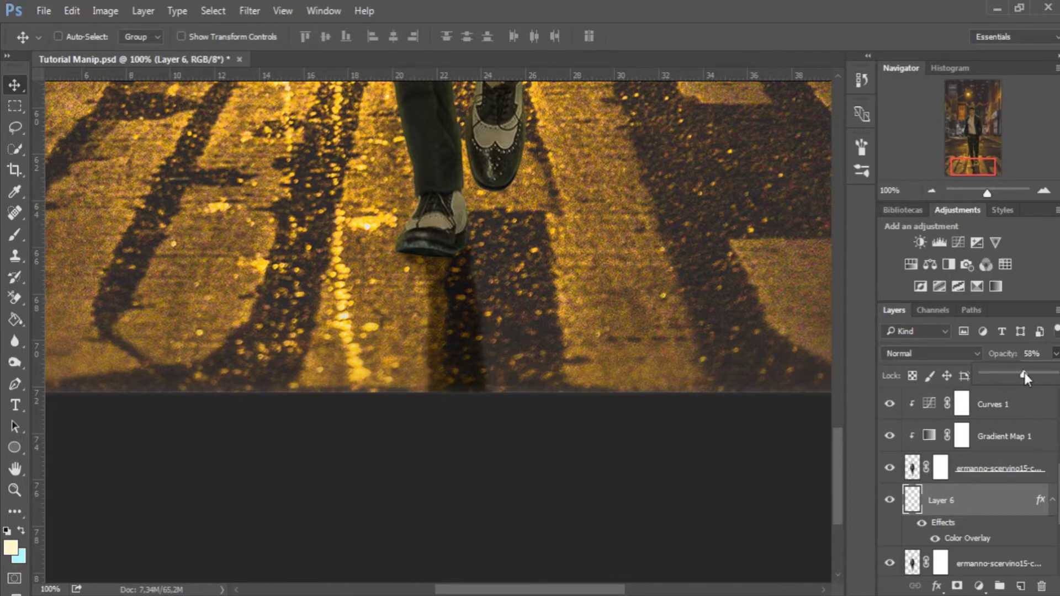
drag(1025, 374, 1026, 375)
key(ctrl+minus)
key(ctrl+minus)
key(ctrl+minus)
scroll(836, 382, up, 5)
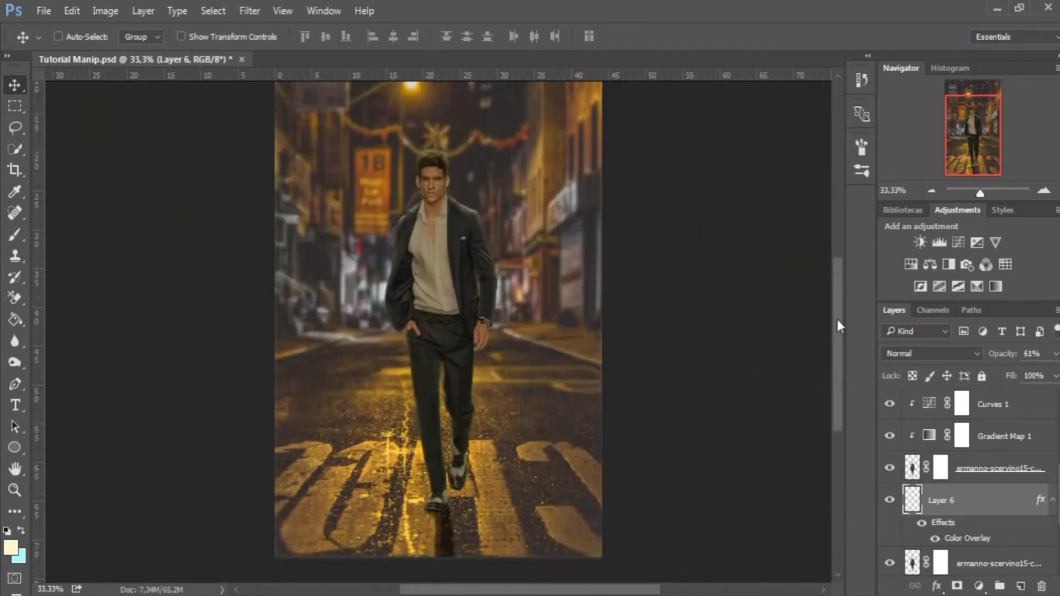
scroll(836, 382, down, 2)
key(z)
drag(529, 343, 552, 342)
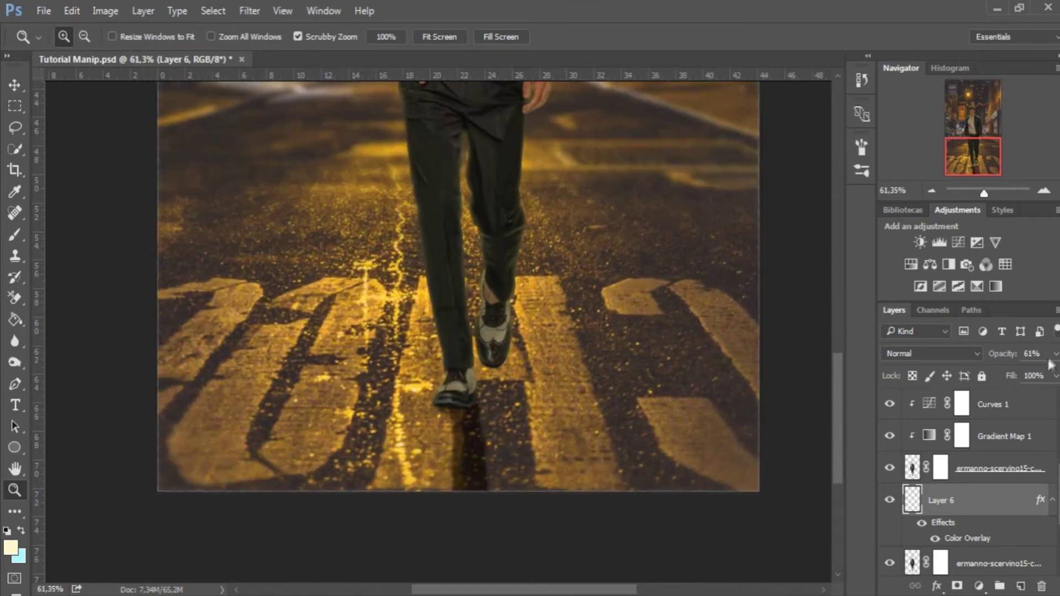
drag(1025, 376, 1025, 375)
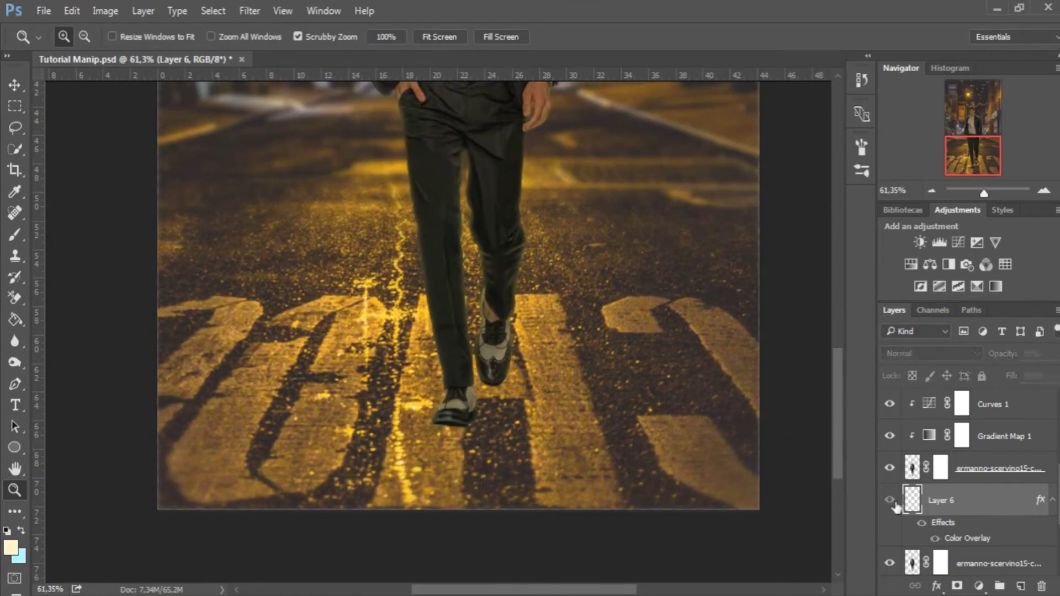
Step: Select the ermanno-scervino15-copy layer with the Lasso tool, zoomed to 100% on the legs
scroll(839, 400, up, 1)
scroll(938, 469, down, 1)
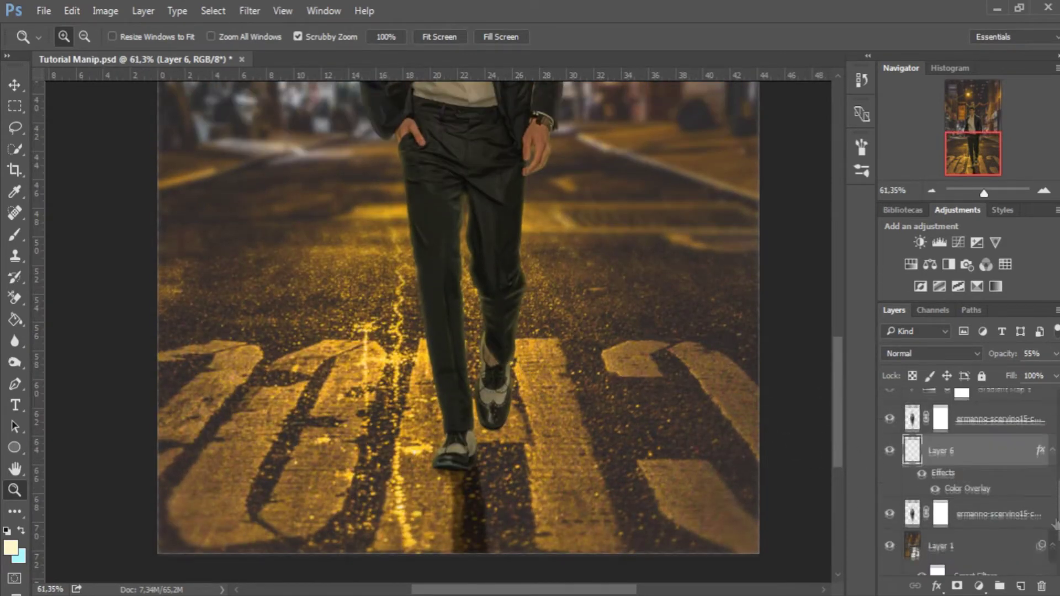
click(972, 513)
click(16, 130)
key(ctrl+1)
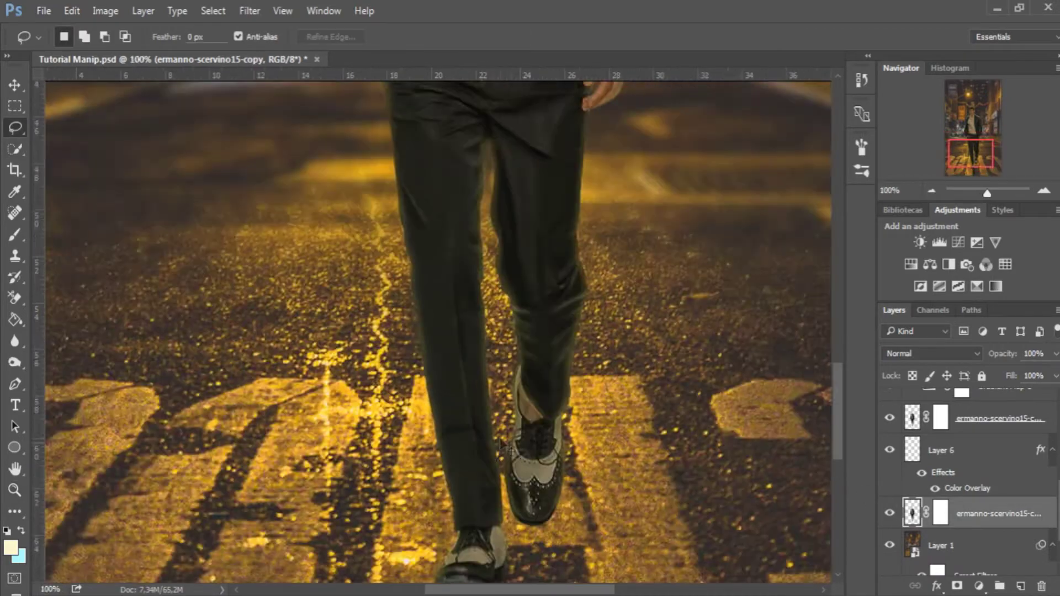
Step: Copy the other leg onto Layer 7, flipped and rotated beneath the shoe
mouse_move(512, 428)
mouse_down()
mouse_move(530, 459)
mouse_move(524, 449)
mouse_up()
key(ctrl+j)
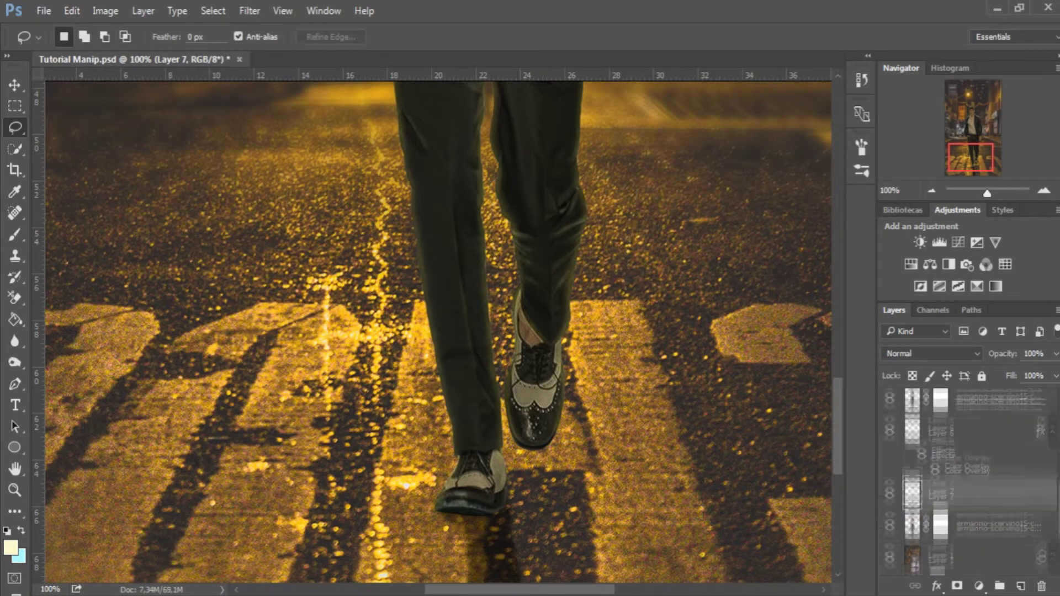
key(ctrl+t)
key(ctrl+minus)
drag(512, 242, 512, 547)
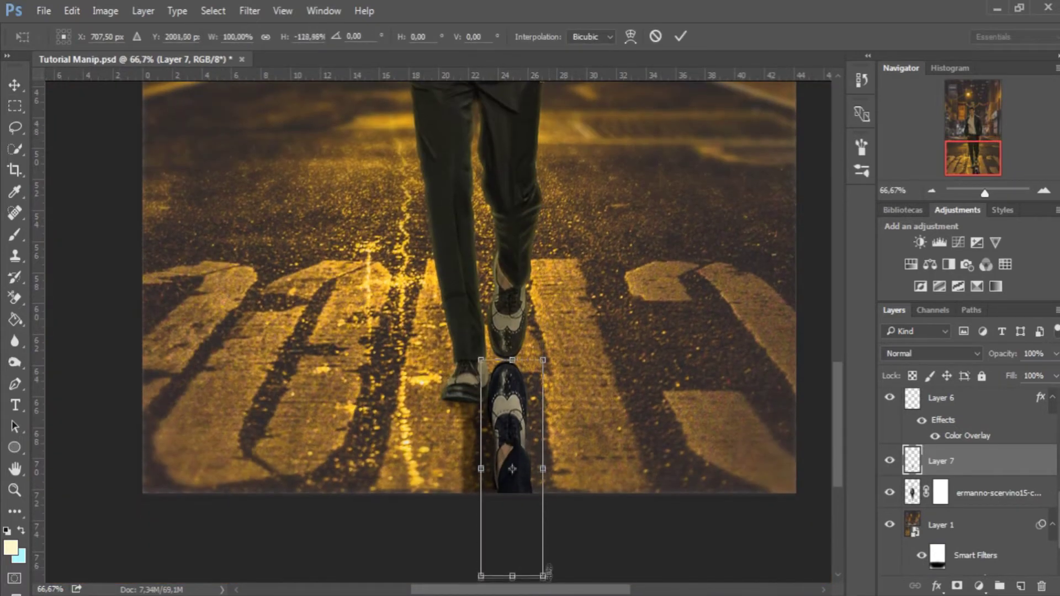
drag(610, 518, 610, 481)
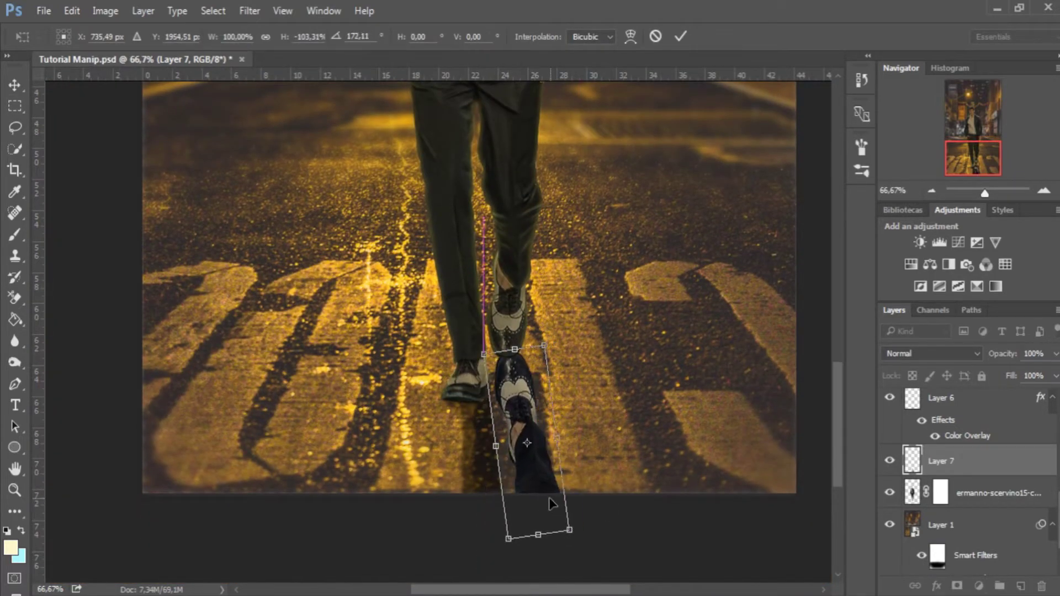
click(680, 36)
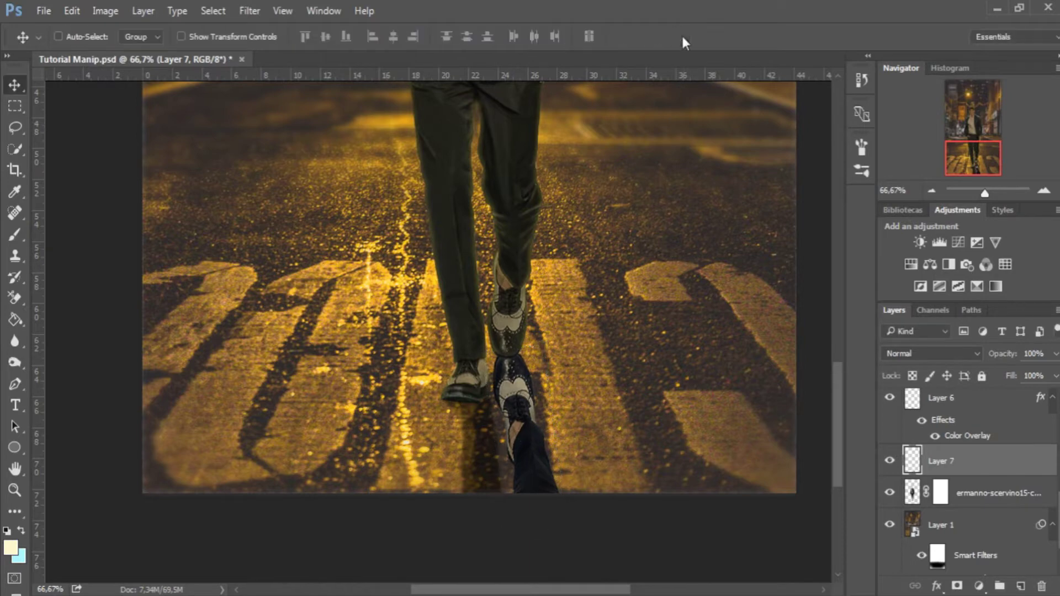
Step: Give Layer 7 a black Color Overlay and a Gaussian Blur
double_click(971, 461)
click(782, 110)
click(249, 11)
click(508, 265)
click(830, 154)
Step: Lower Layer 7 to 55% opacity, position it under the shoe, and select Layer 5
drag(1054, 354, 1023, 376)
scroll(971, 442, up, 1)
drag(539, 403, 534, 395)
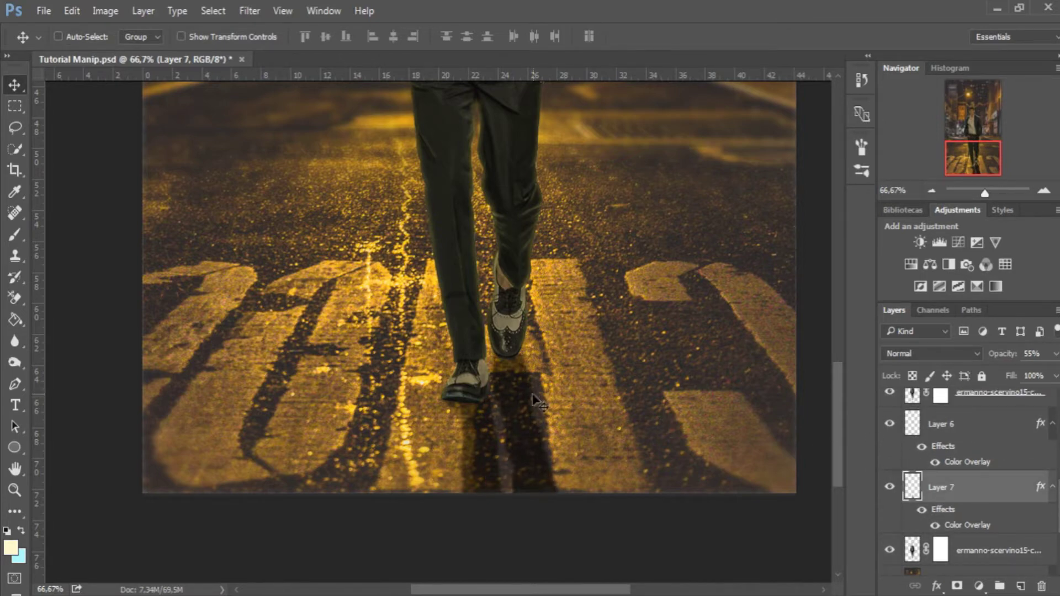
key(z)
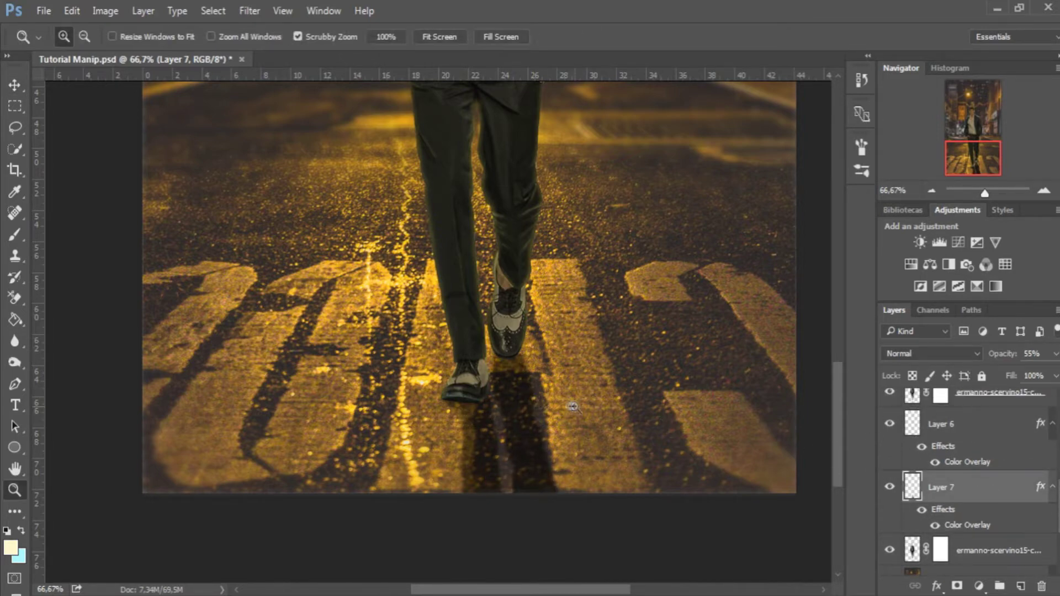
alt+click(566, 407)
key(v)
scroll(971, 469, up, 3)
click(994, 411)
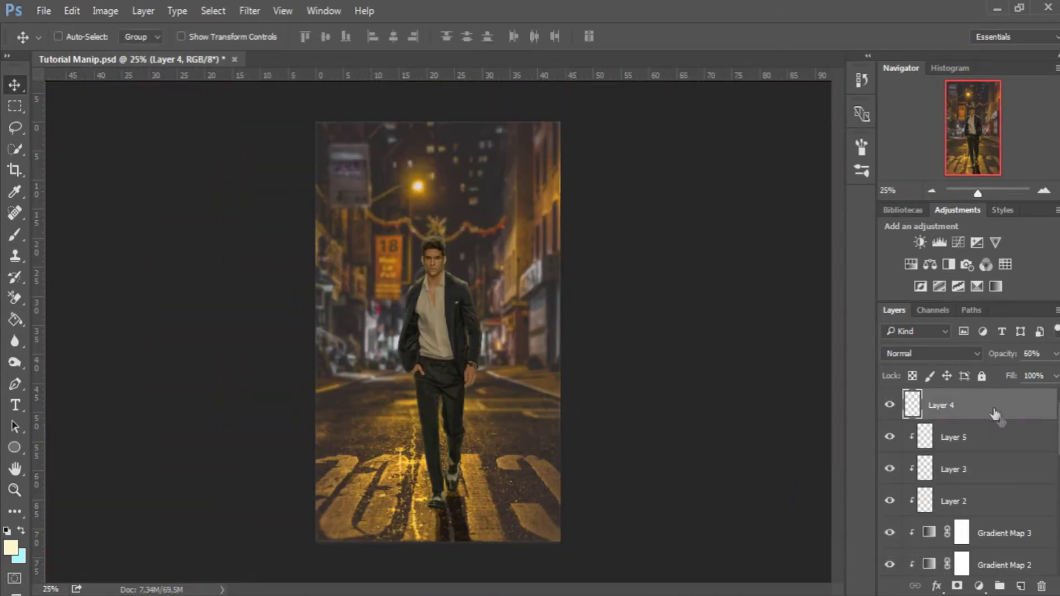
click(990, 437)
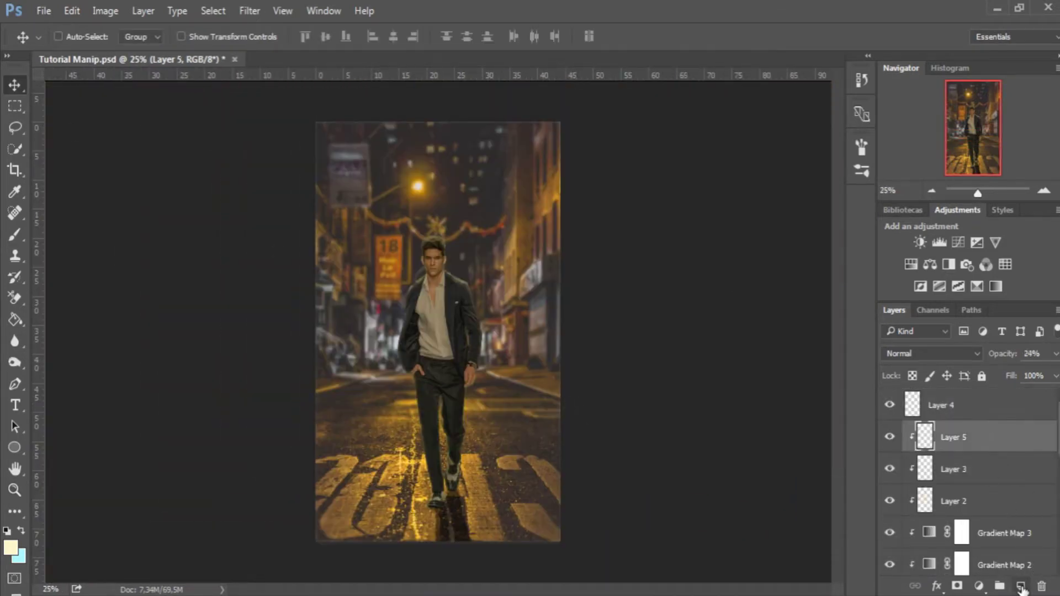
Step: Add a new Layer 8 clipped to Layer 5 and zoom in on the shoes
click(1021, 587)
right_click(962, 446)
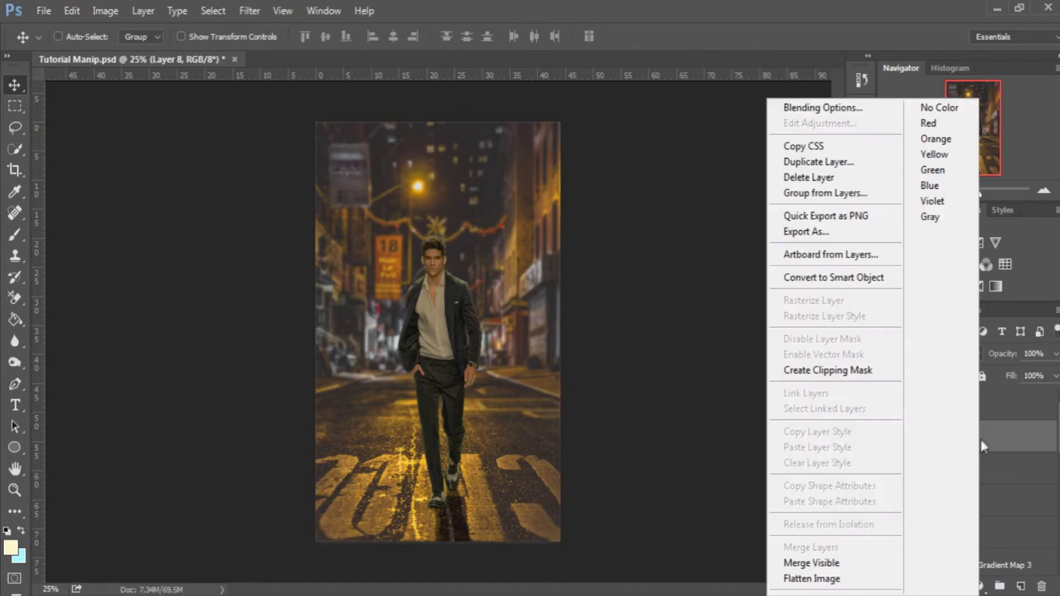
click(854, 374)
key(z)
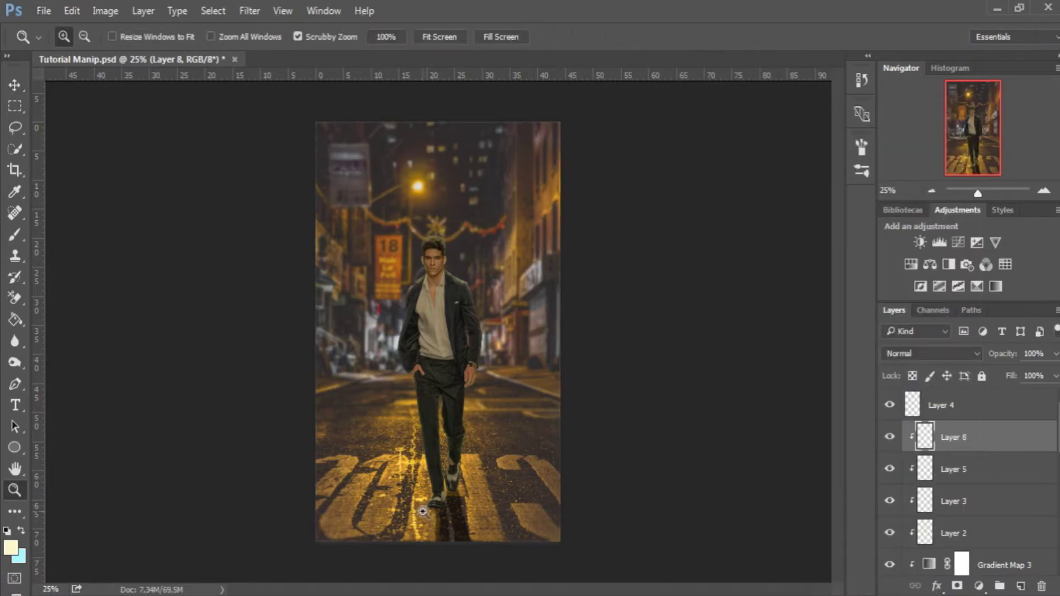
drag(434, 500, 567, 440)
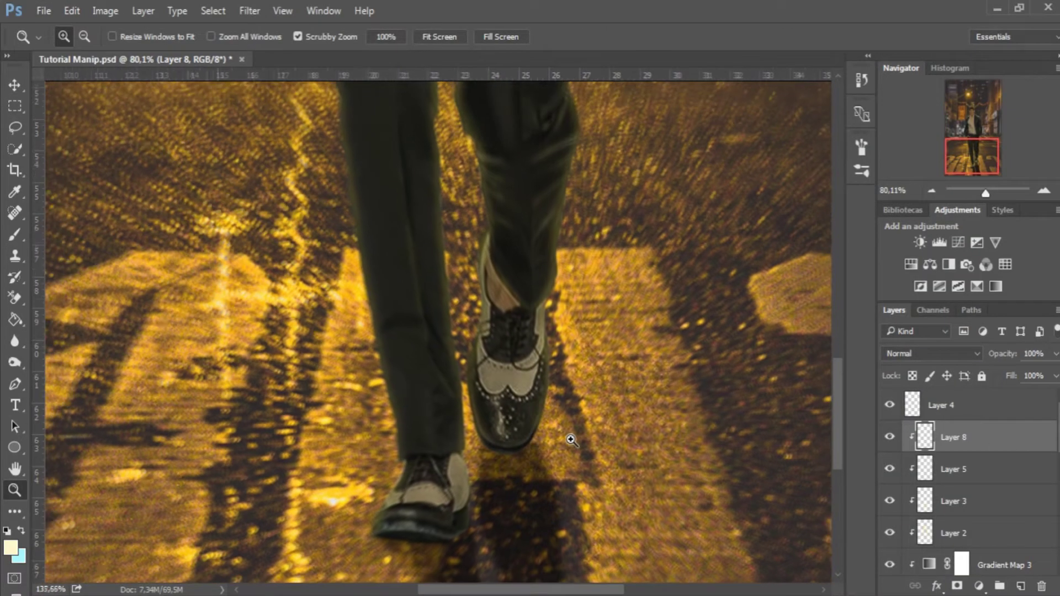
Step: Set black as the foreground colour and a 61 px brush
click(15, 252)
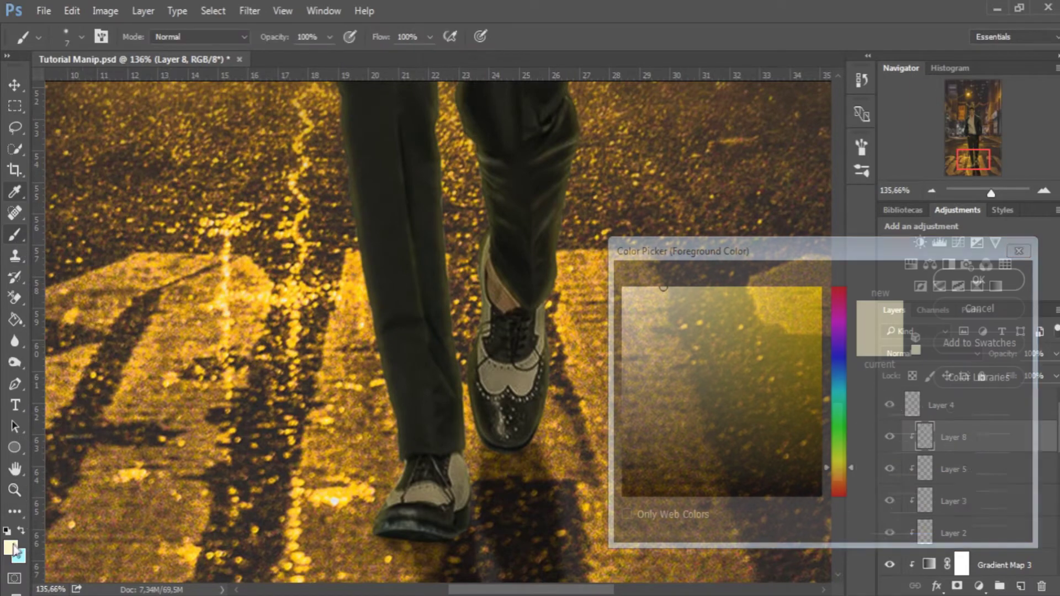
click(10, 546)
click(623, 494)
click(977, 280)
key(b)
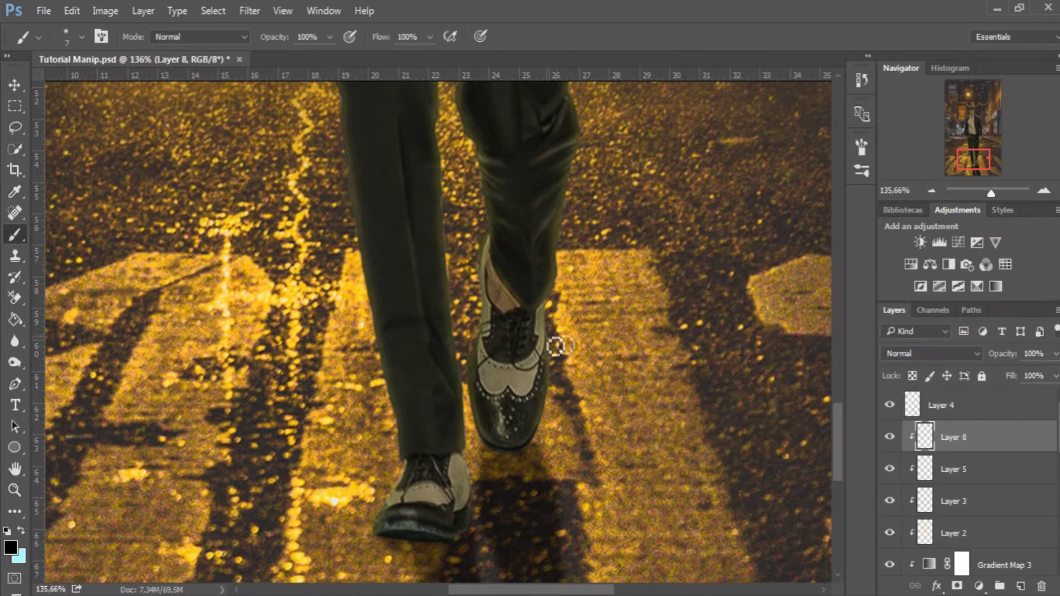
right_click(556, 344)
drag(653, 326, 656, 327)
key(Return)
Step: Paint black over the shoe laces, ankle and left shoe, shrinking the brush to 29 px
mouse_move(530, 350)
mouse_down()
mouse_move(523, 326)
mouse_move(510, 425)
mouse_move(485, 397)
mouse_move(497, 298)
mouse_move(485, 260)
mouse_move(495, 311)
mouse_move(511, 317)
mouse_up()
right_click(546, 319)
key(bracketleft)
key(bracketleft)
key(bracketleft)
key(Return)
mouse_move(466, 459)
mouse_down()
mouse_move(393, 492)
mouse_move(387, 530)
mouse_move(450, 530)
mouse_move(458, 475)
mouse_move(433, 508)
mouse_move(397, 515)
mouse_move(449, 461)
mouse_move(406, 496)
mouse_up()
Step: Lower Layer 8 to 40% opacity and add a layer mask
mouse_move(1055, 353)
mouse_down()
mouse_move(1022, 375)
mouse_move(1006, 372)
mouse_up()
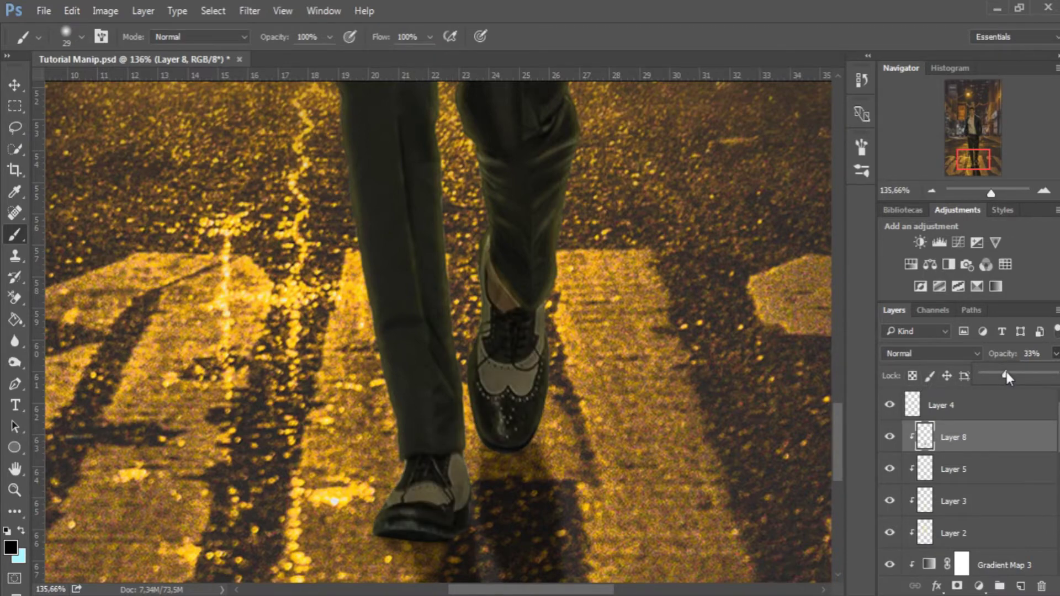
key(ctrl+minus)
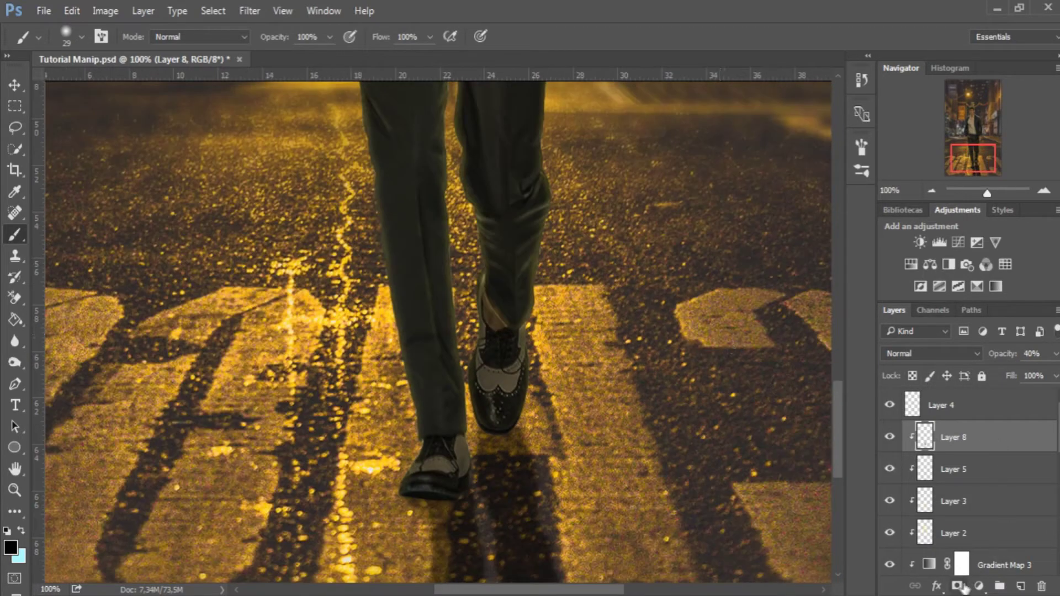
click(957, 585)
right_click(501, 303)
Step: Set a 50 px brush on Layer 8's mask, zoom out fully, and add a new layer above
drag(561, 300, 576, 300)
key(Return)
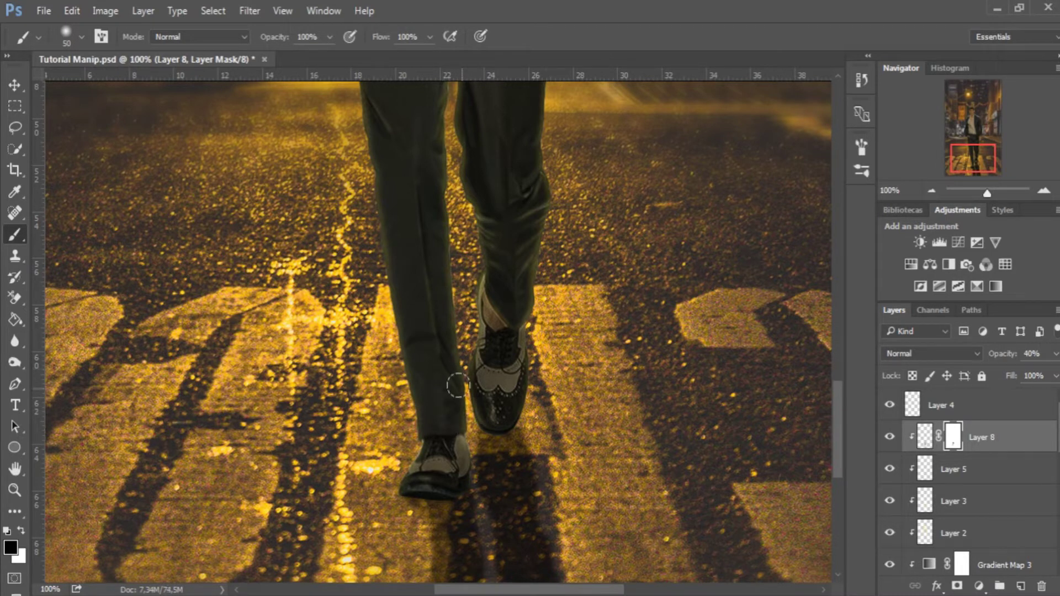
key(ctrl+minus)
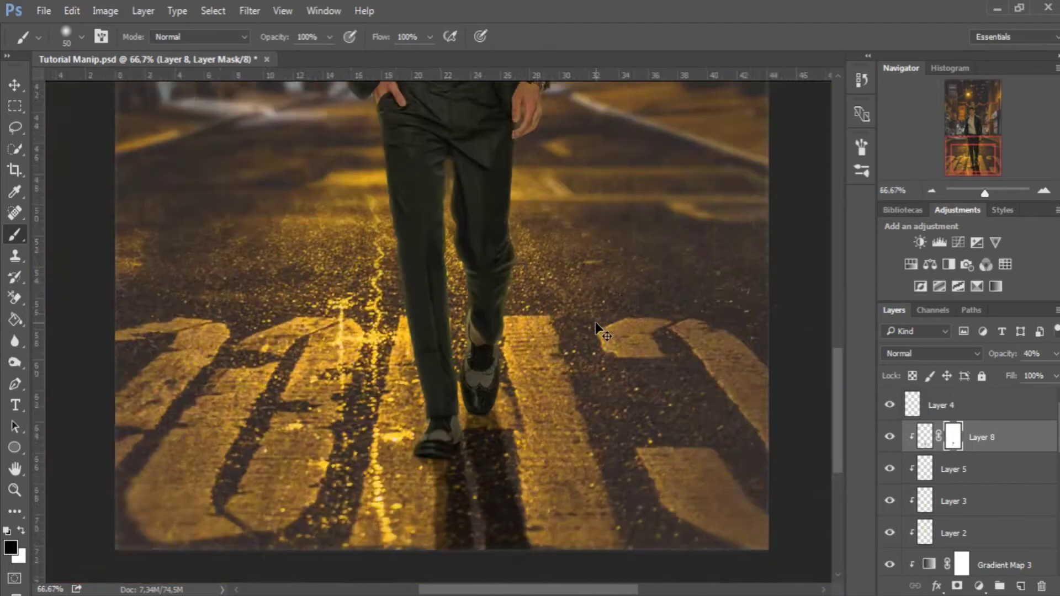
key(ctrl+minus)
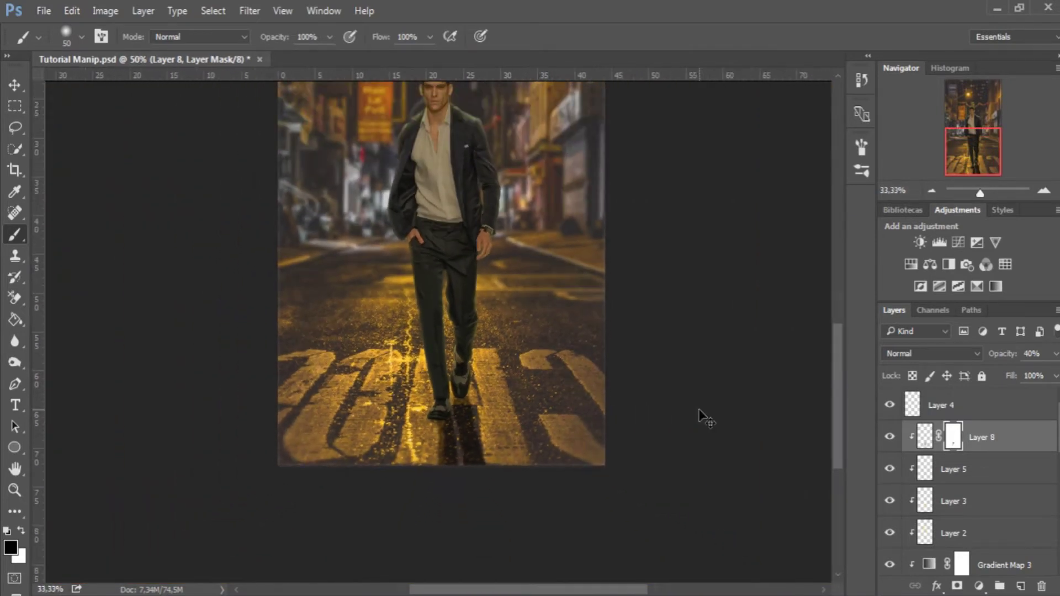
key(ctrl+minus)
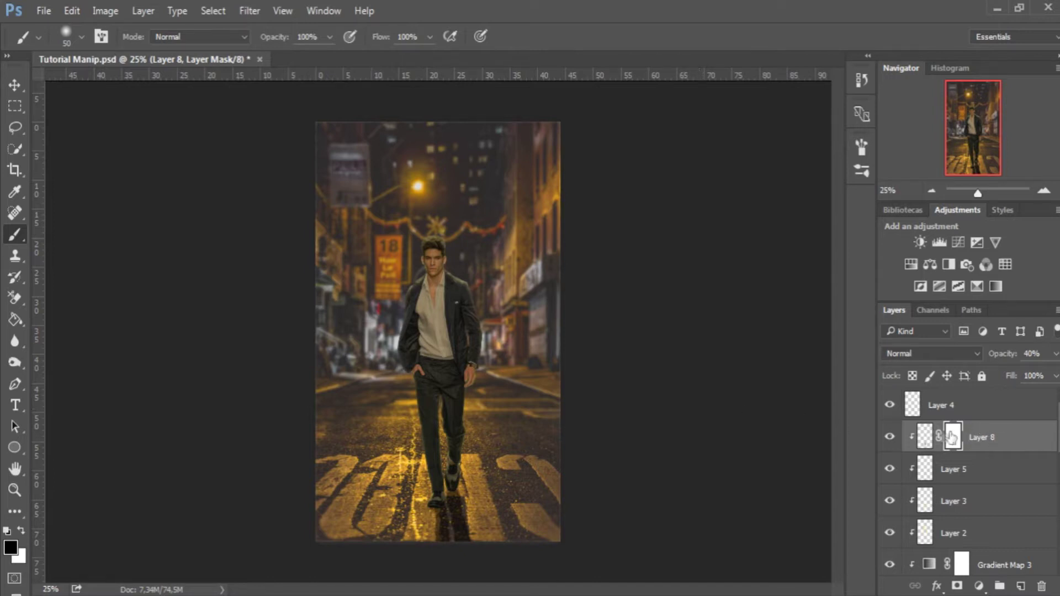
key(ctrl+2)
click(1019, 586)
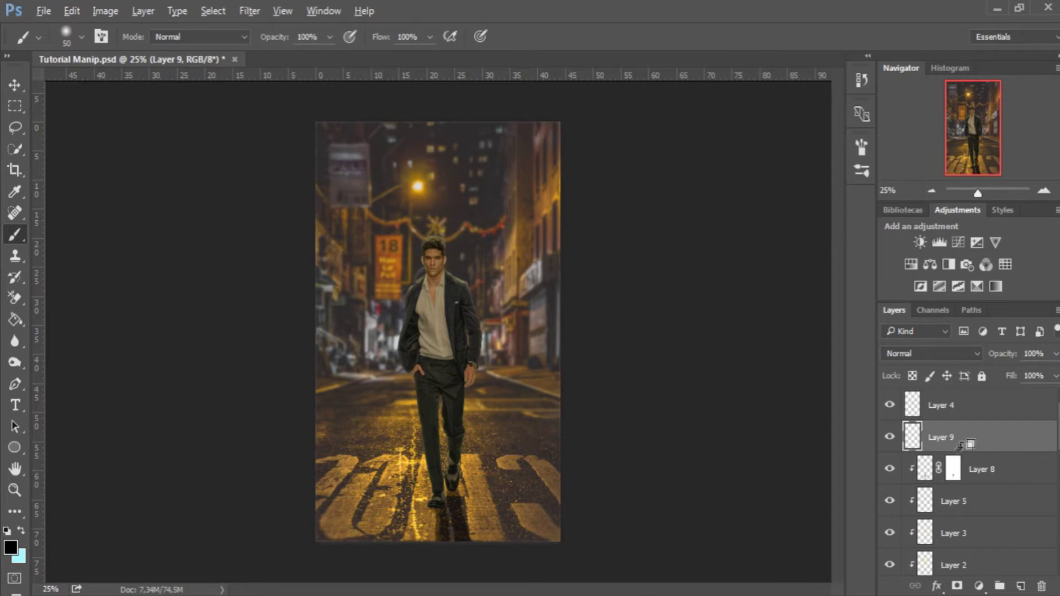
Step: Clip Layer 9 to the layers below and ready a large soft brush over the figure
right_click(969, 436)
click(831, 375)
key(z)
drag(461, 422, 480, 423)
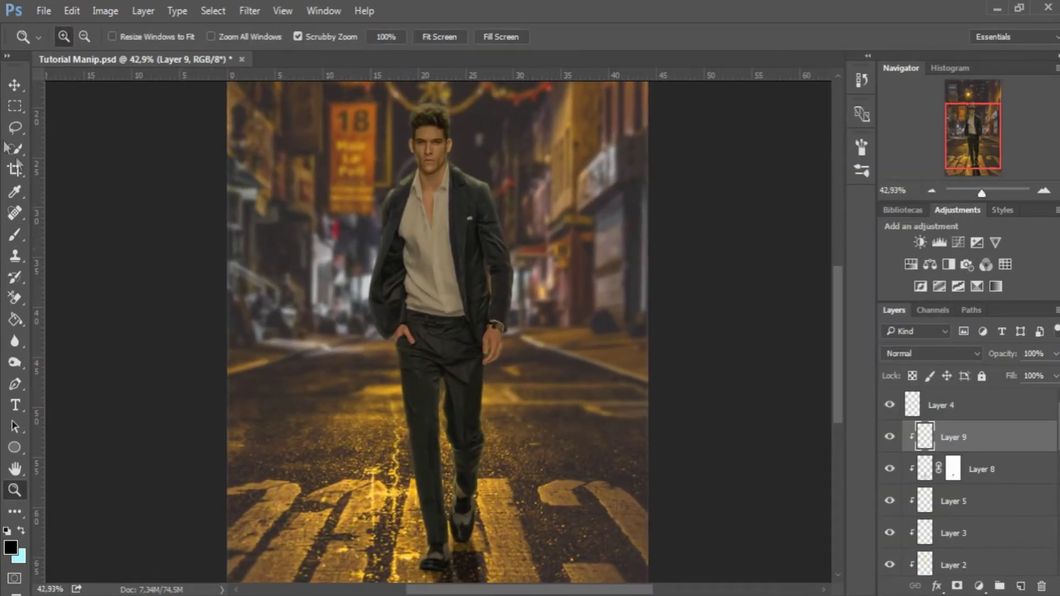
key(b)
right_click(432, 271)
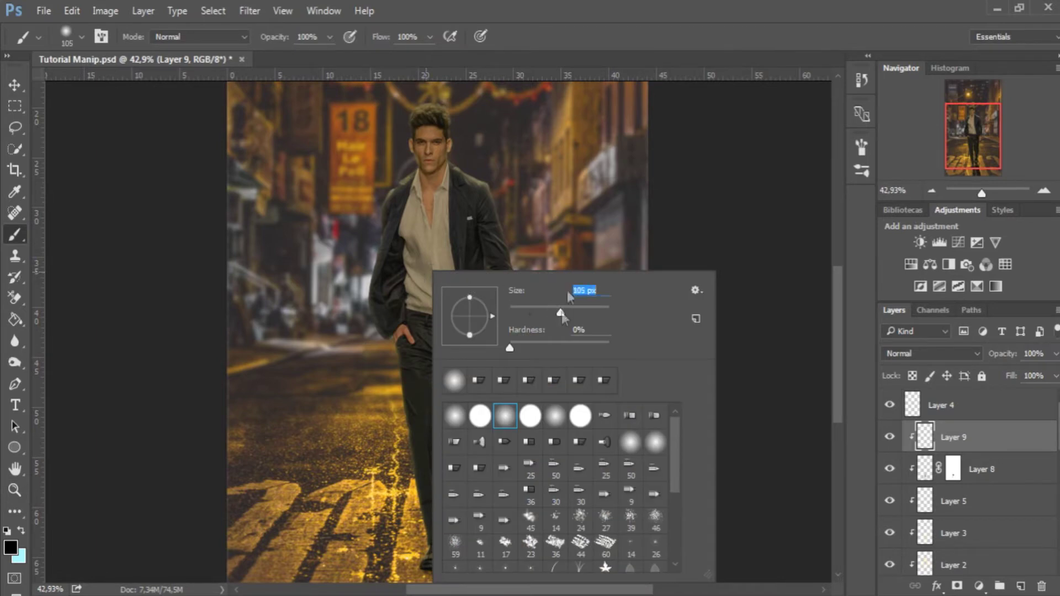
key(Return)
right_click(451, 219)
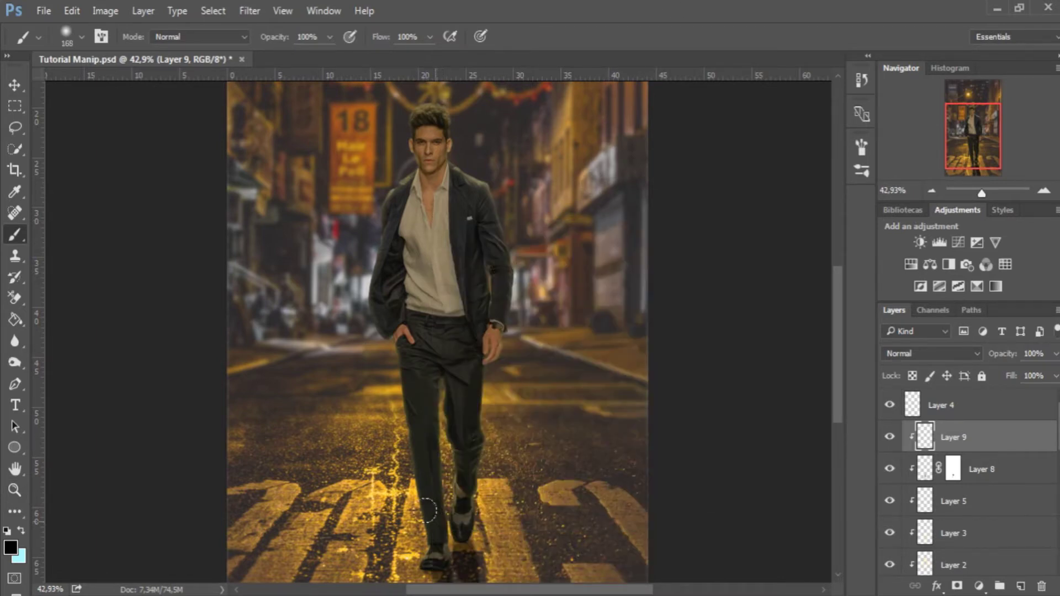
Step: Paint black over the trousers, shirt, jacket, neck and face, shrinking the brush to 86 px
drag(428, 510, 418, 348)
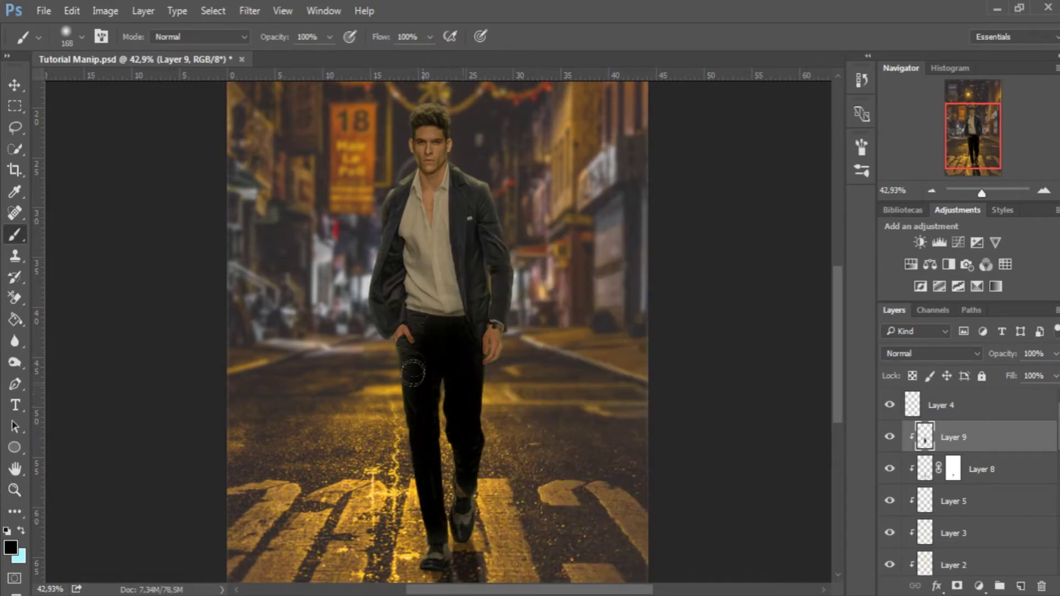
mouse_move(418, 353)
mouse_down()
mouse_move(398, 222)
mouse_move(437, 237)
mouse_move(456, 291)
mouse_move(433, 229)
mouse_move(463, 305)
mouse_move(433, 190)
mouse_up()
right_click(442, 194)
drag(524, 229, 511, 229)
key(Return)
mouse_move(431, 166)
mouse_down()
mouse_move(440, 142)
mouse_move(422, 184)
mouse_up()
Step: Set Layer 9's opacity to 35%
drag(1013, 382, 1007, 381)
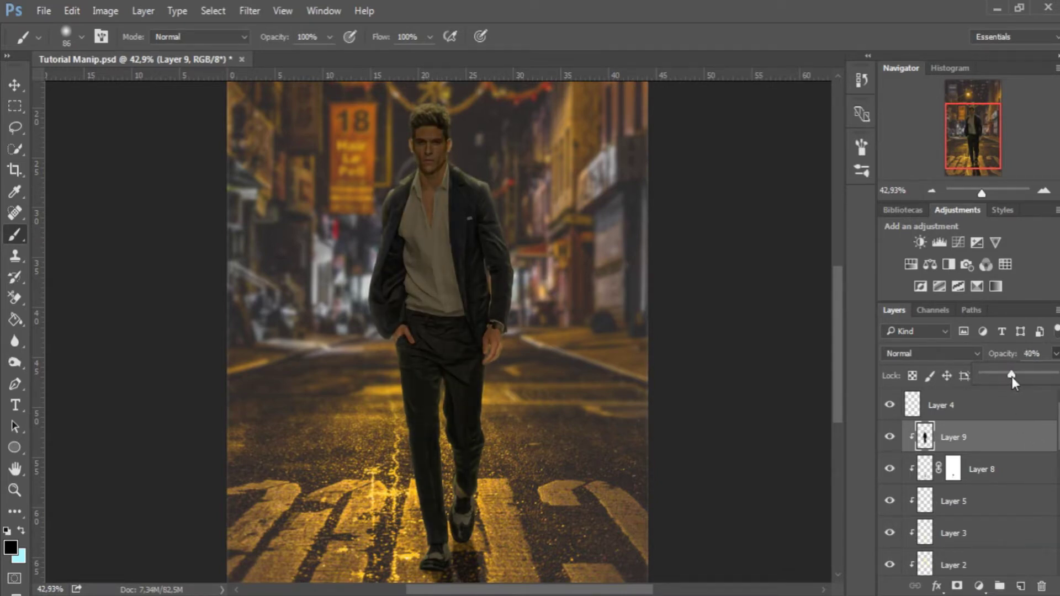
drag(1010, 381, 1008, 381)
key(z)
drag(411, 111, 497, 110)
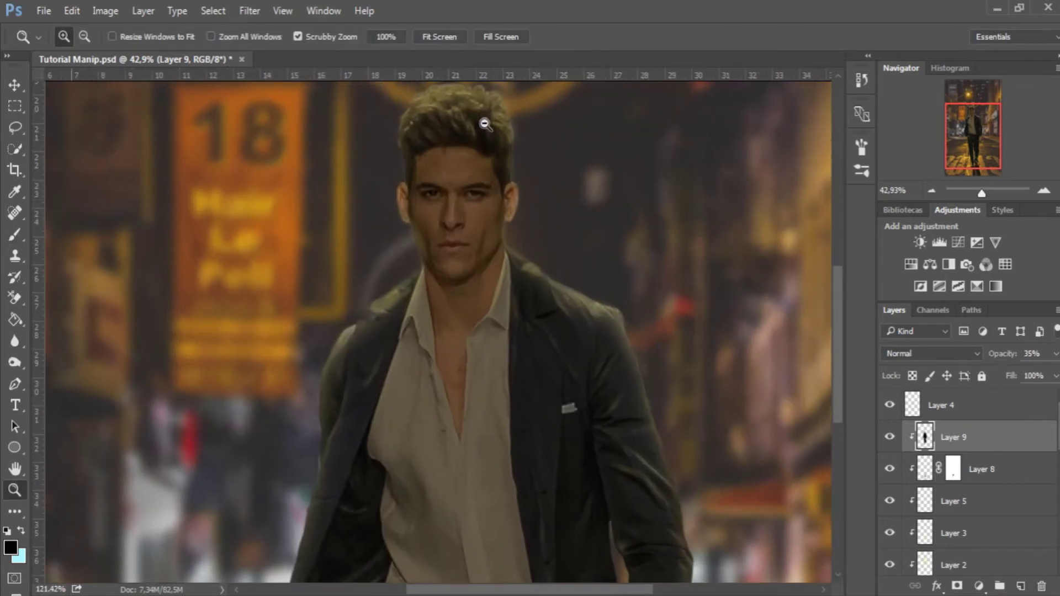
Step: Add a white layer mask to Layer 9 and brush over the man's face and hair
click(957, 586)
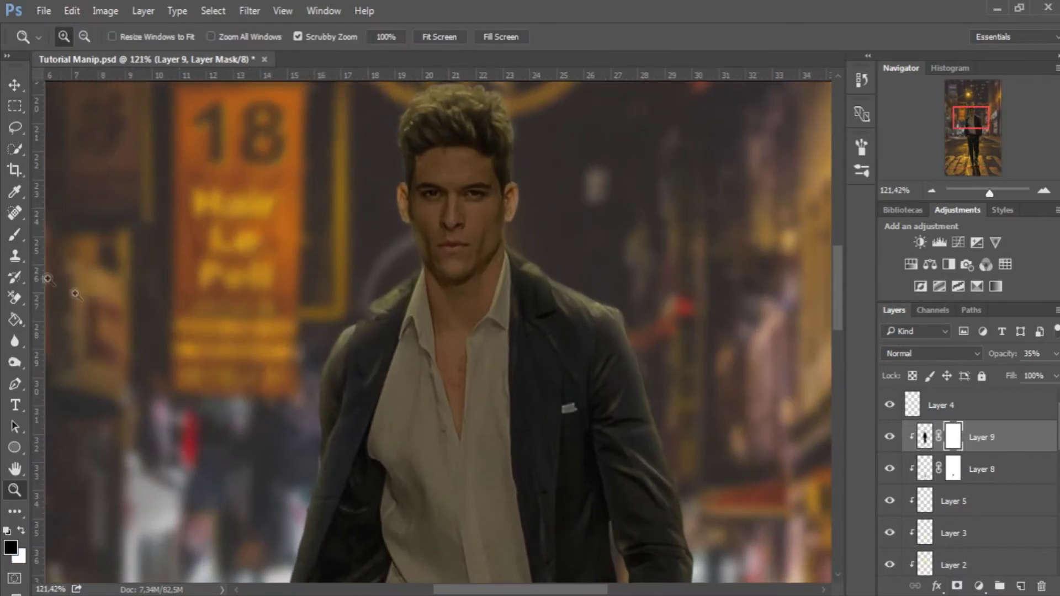
click(22, 237)
right_click(566, 265)
right_click(617, 197)
key(Return)
mouse_move(431, 177)
mouse_down()
mouse_move(464, 254)
mouse_move(503, 171)
mouse_up()
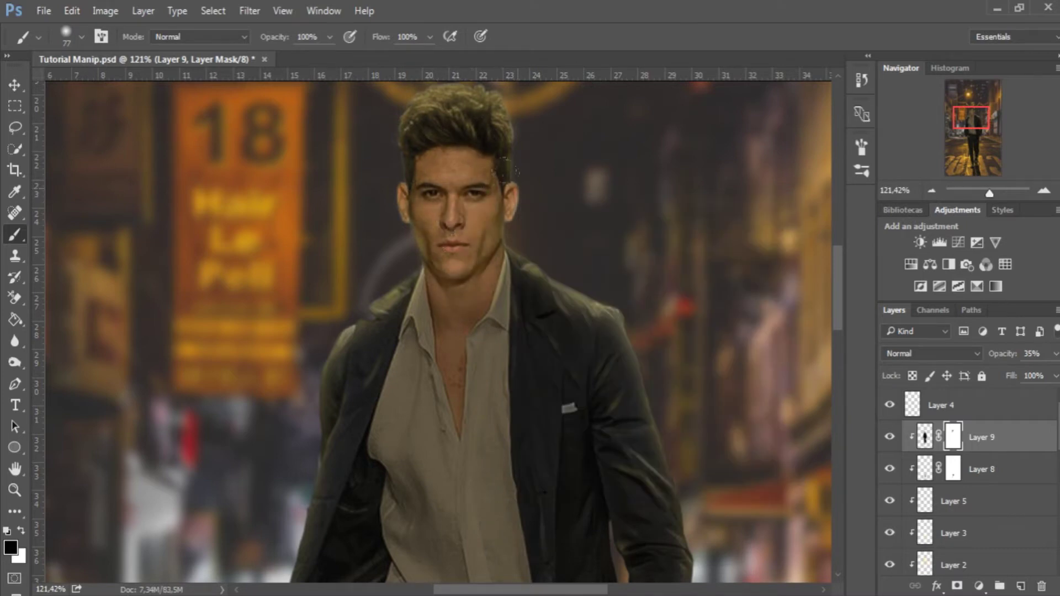
Step: Outline the man's face, neck and open chest with the Polygonal Lasso and mask them
right_click(16, 128)
click(67, 141)
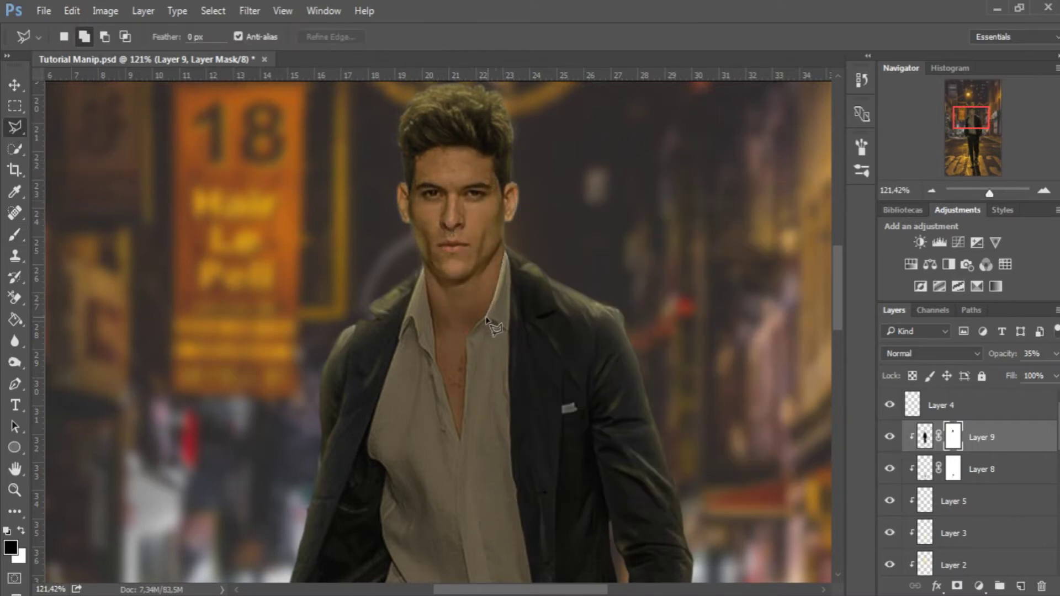
click(459, 438)
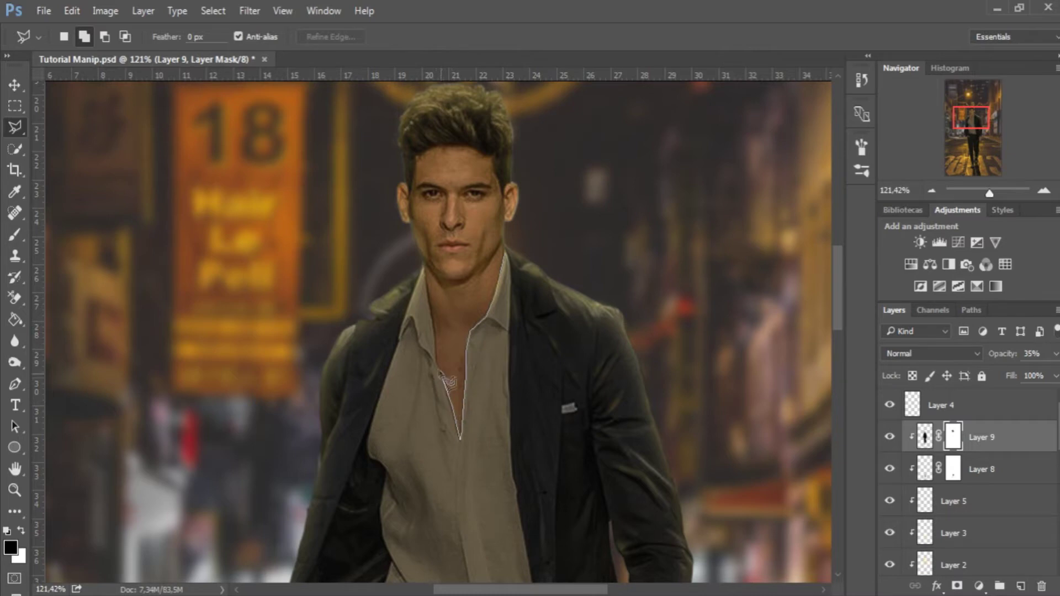
click(422, 268)
click(366, 178)
click(550, 116)
click(622, 186)
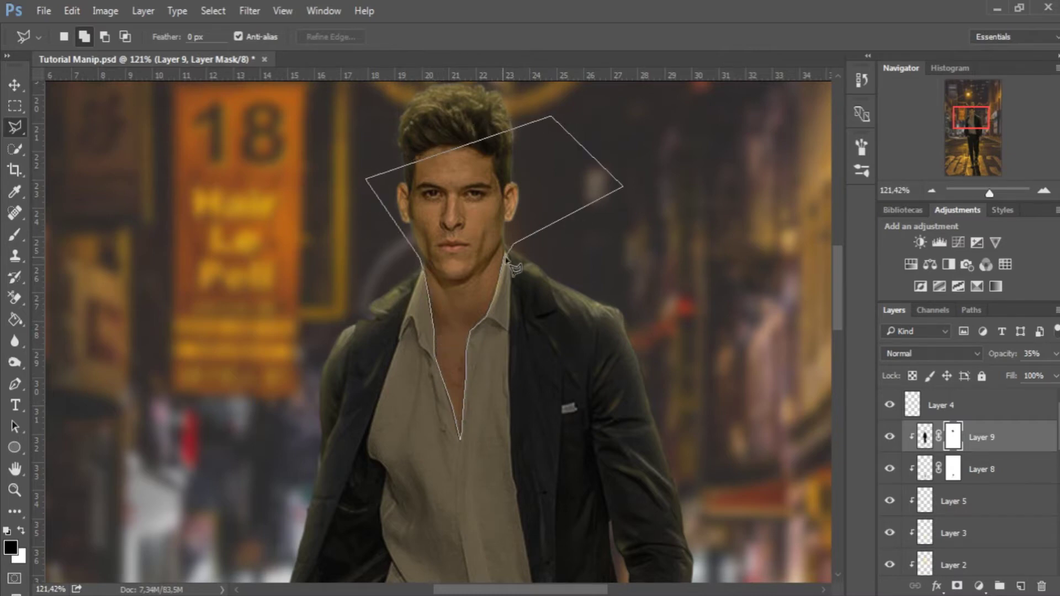
click(505, 248)
key(b)
right_click(558, 309)
key(ctrl+d)
Step: Zoom in and outline the man's hand with the Polygonal Lasso to mask it
key(ctrl+0)
key(z)
mouse_move(574, 504)
mouse_down()
mouse_move(430, 229)
mouse_move(439, 230)
mouse_up()
key(l)
click(464, 229)
click(431, 208)
click(413, 188)
click(372, 258)
click(380, 331)
click(373, 380)
click(527, 365)
click(569, 267)
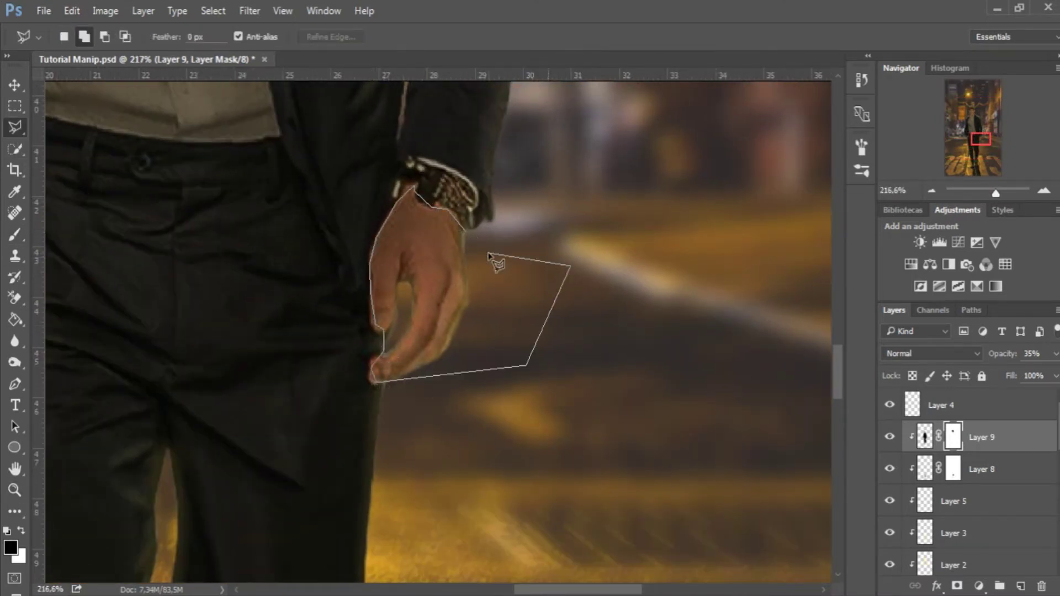
click(464, 229)
key(b)
key(ctrl+d)
Step: Swap colours and paint the mask along the hand's edge beside the trousers
key(z)
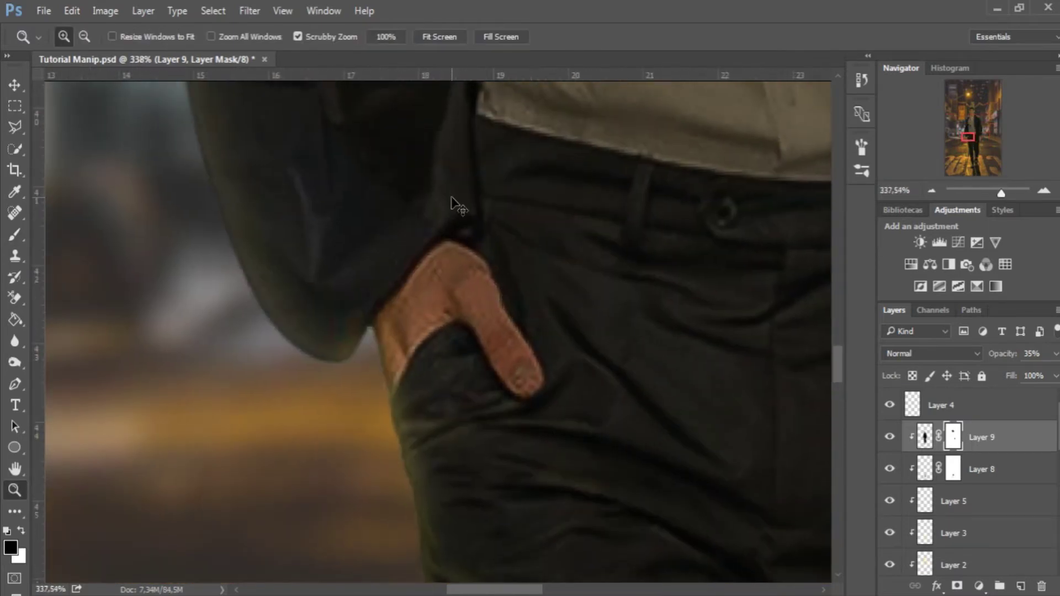
drag(387, 199, 449, 189)
key(ctrl+minus)
drag(655, 380, 634, 395)
key(x)
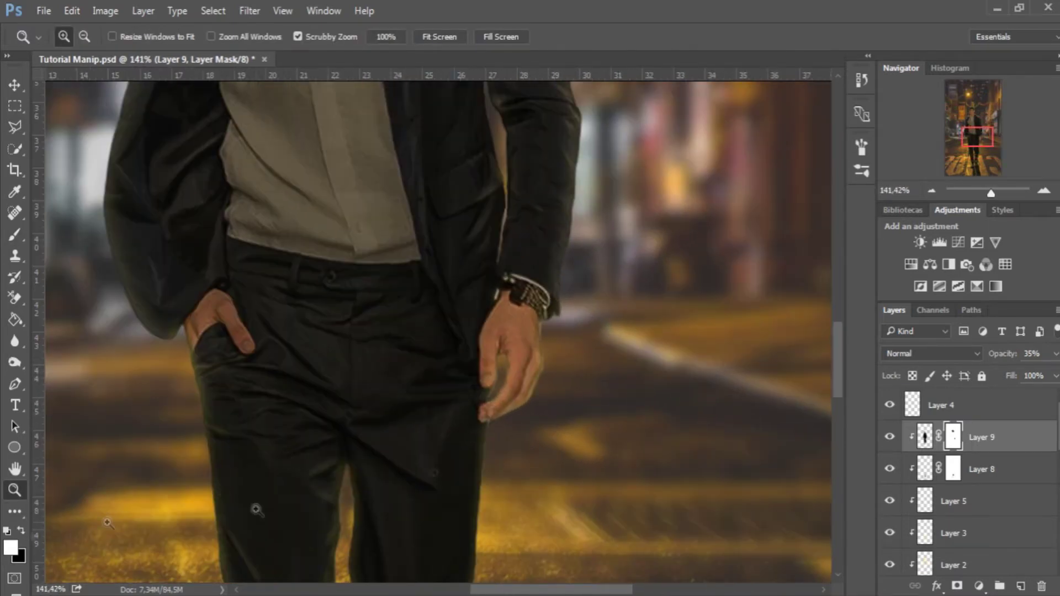
key(b)
drag(454, 288, 472, 318)
key(ctrl+minus)
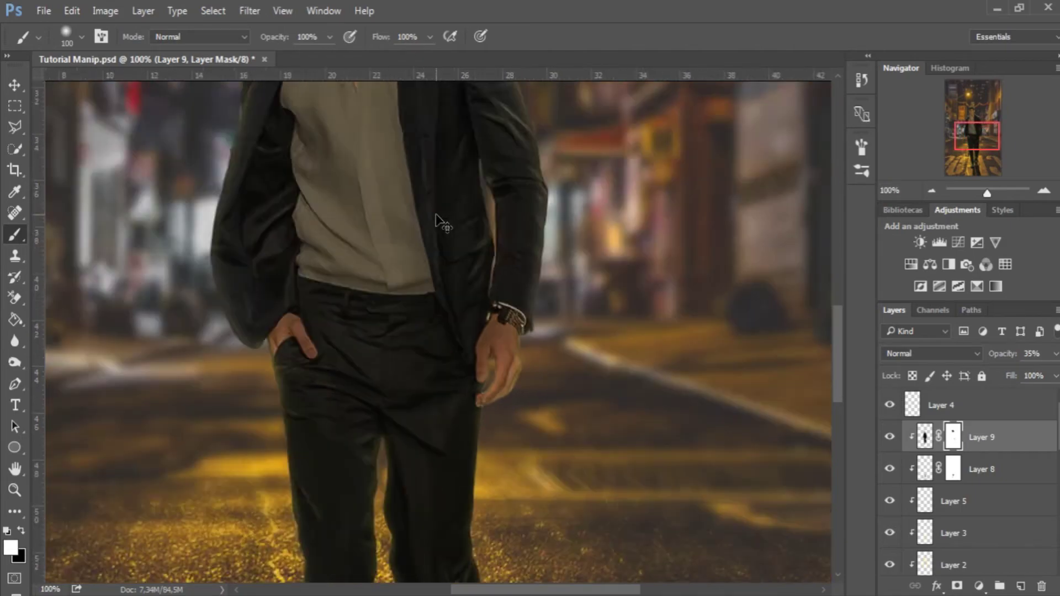
key(ctrl+minus)
drag(497, 358, 558, 395)
key(ctrl+minus)
key(ctrl+minus)
key(ctrl+minus)
key(ctrl+minus)
key(z)
drag(414, 245, 442, 415)
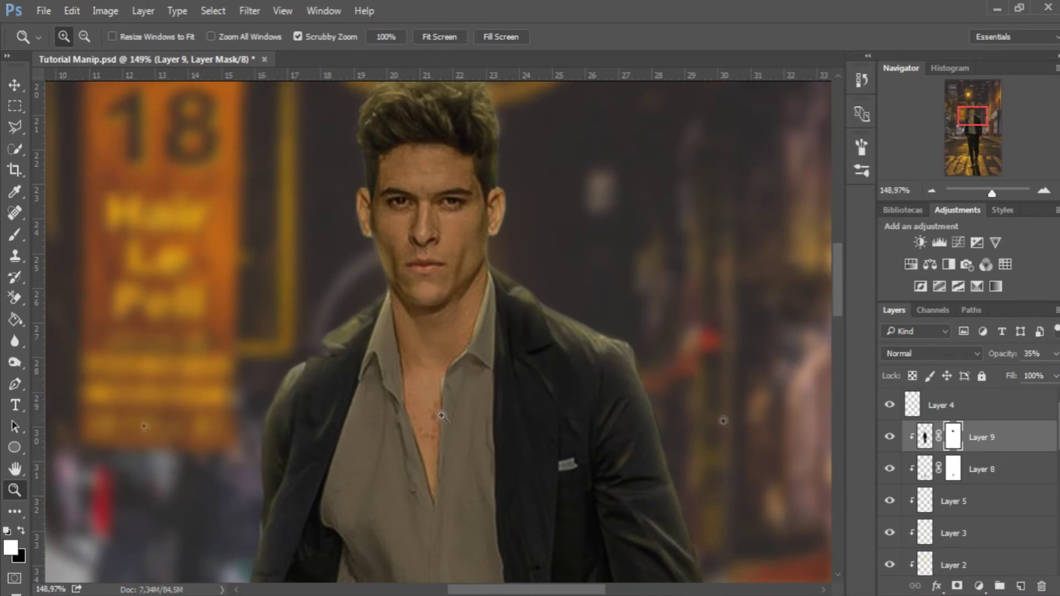
Step: Set the brush to 17% flow and size 171, then view the whole image
click(10, 548)
key(Escape)
click(15, 234)
click(429, 37)
drag(375, 58, 369, 58)
right_click(414, 244)
key(Return)
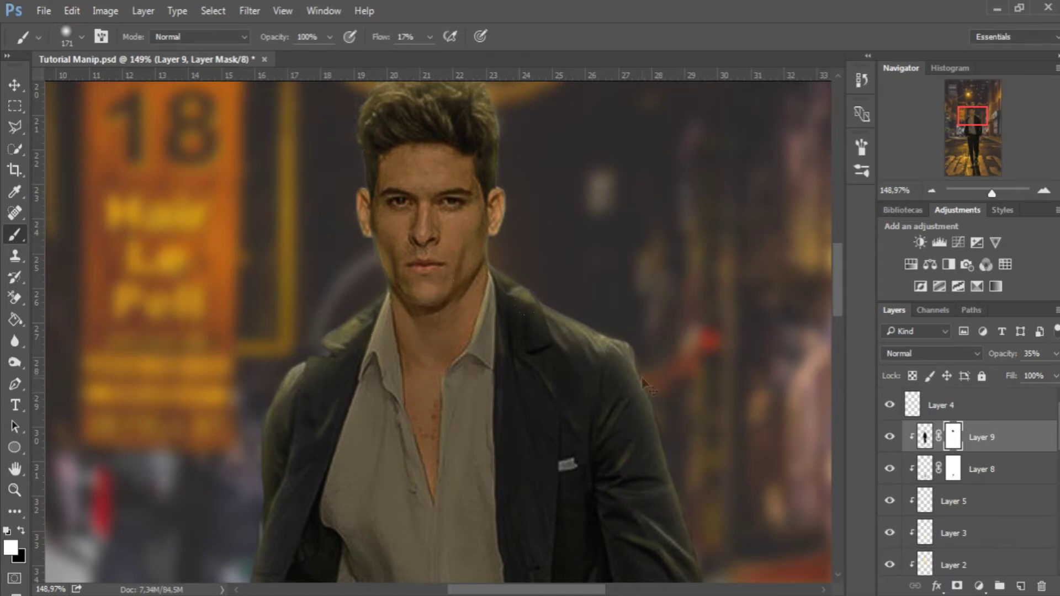
key(ctrl+minus)
key(ctrl+minus)
key(ctrl+minus)
key(ctrl+minus)
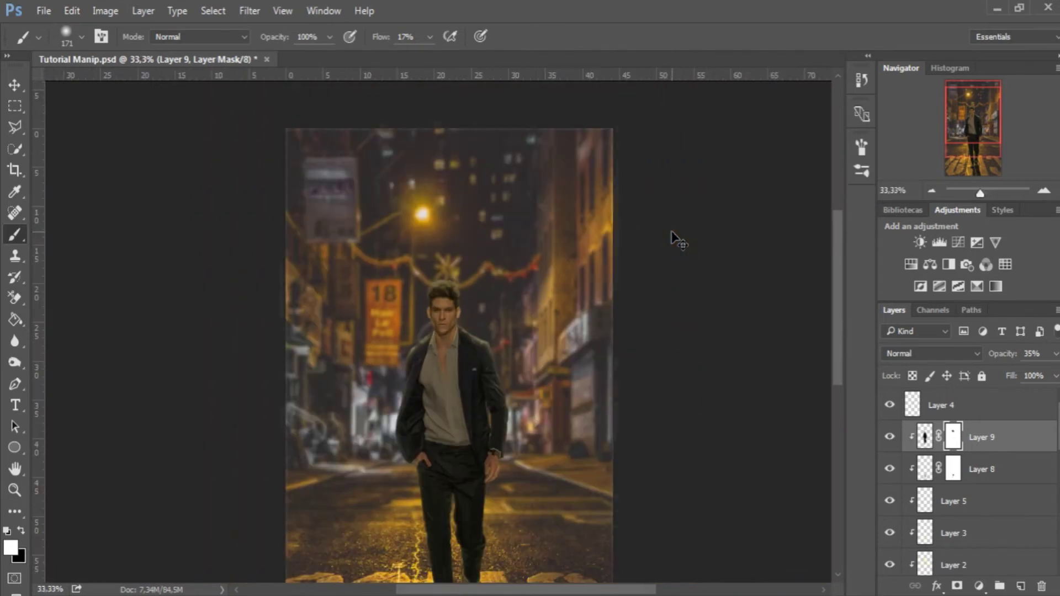
key(ctrl+minus)
Step: Make Layer 4 the working layer
key(z)
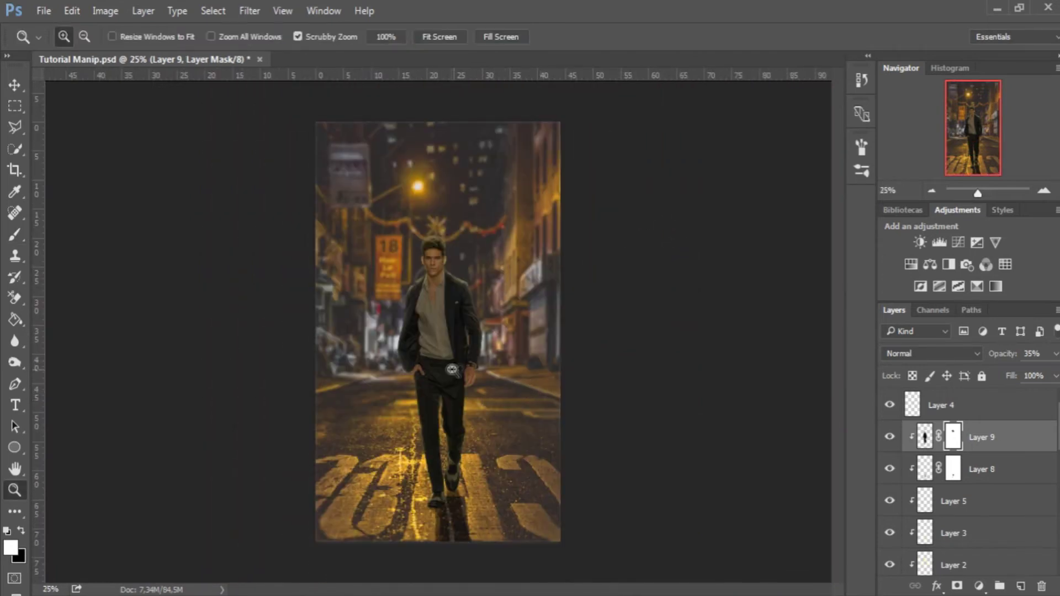
drag(445, 369, 448, 369)
key(v)
click(1010, 400)
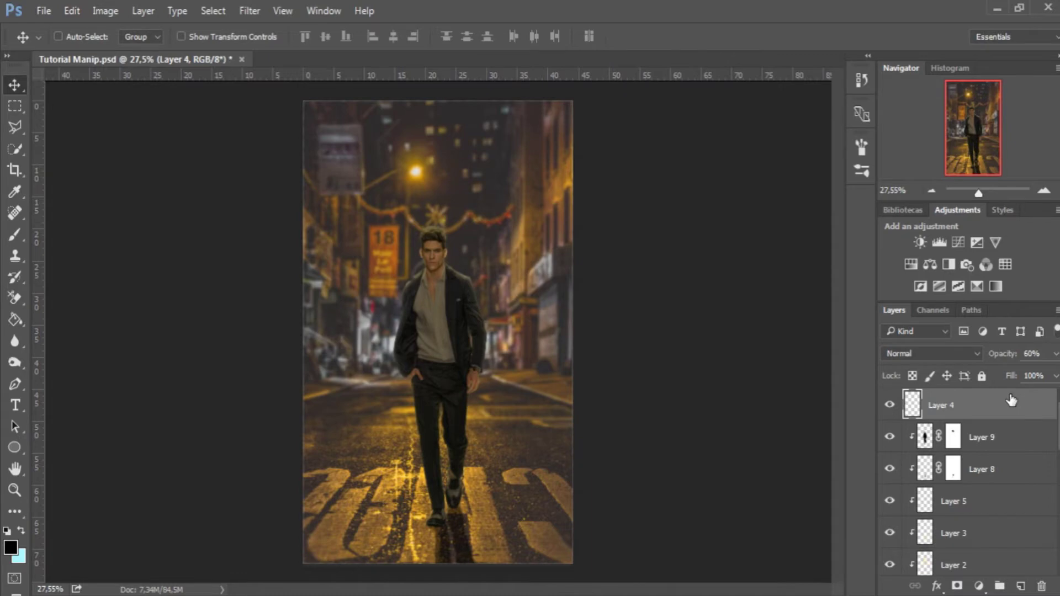
key(b)
key(ctrl+minus)
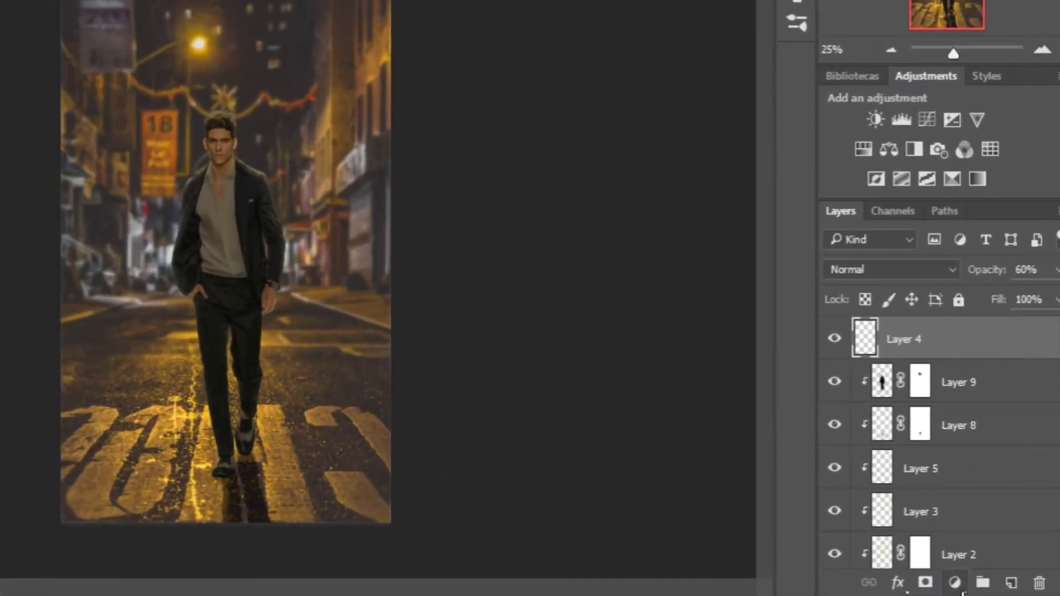
Step: Add a Curves adjustment layer with two points pulled slightly down
click(958, 585)
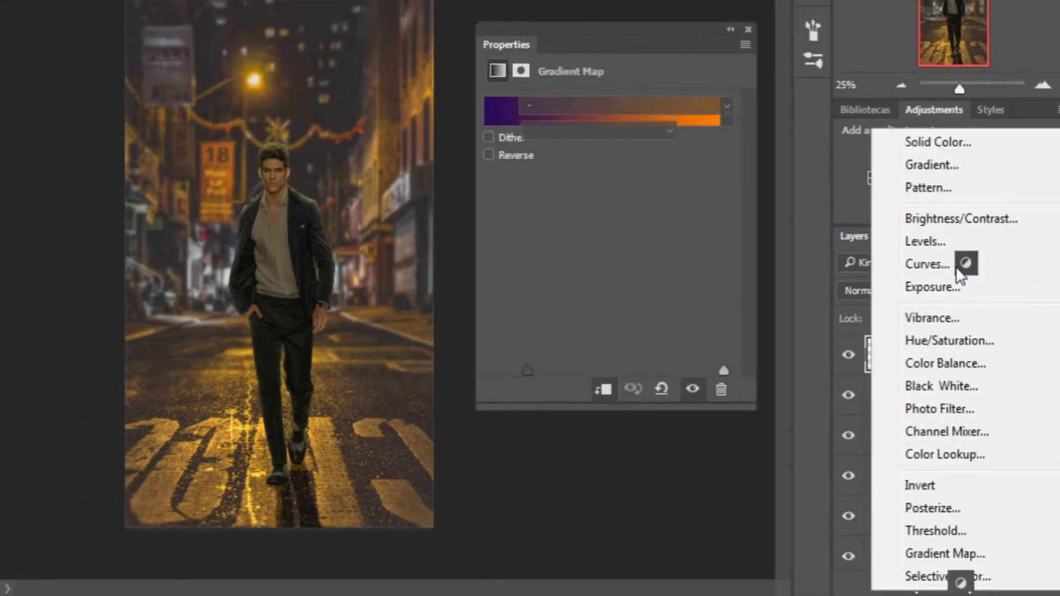
click(949, 244)
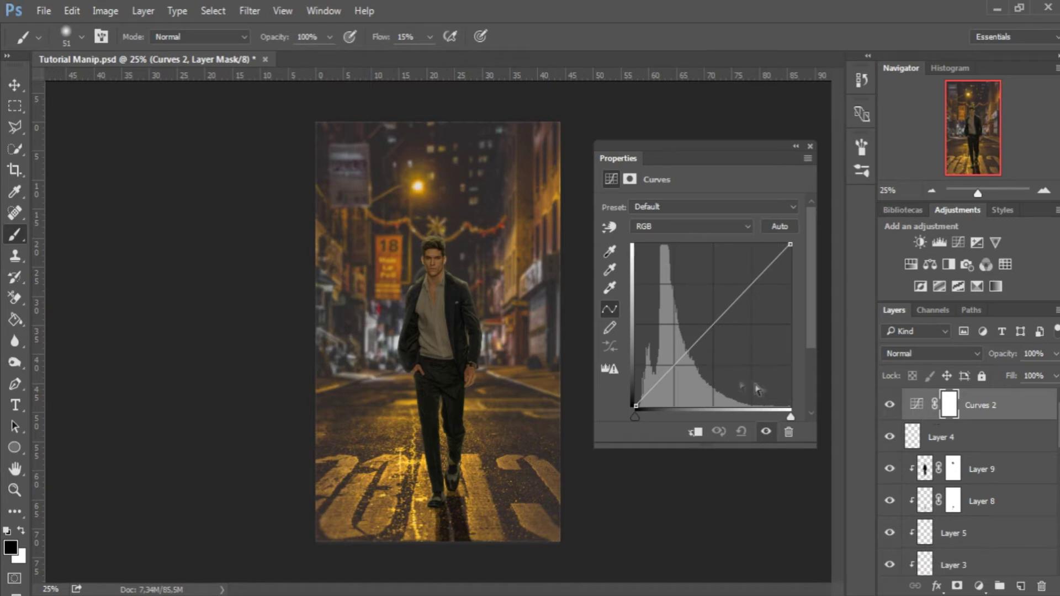
click(679, 363)
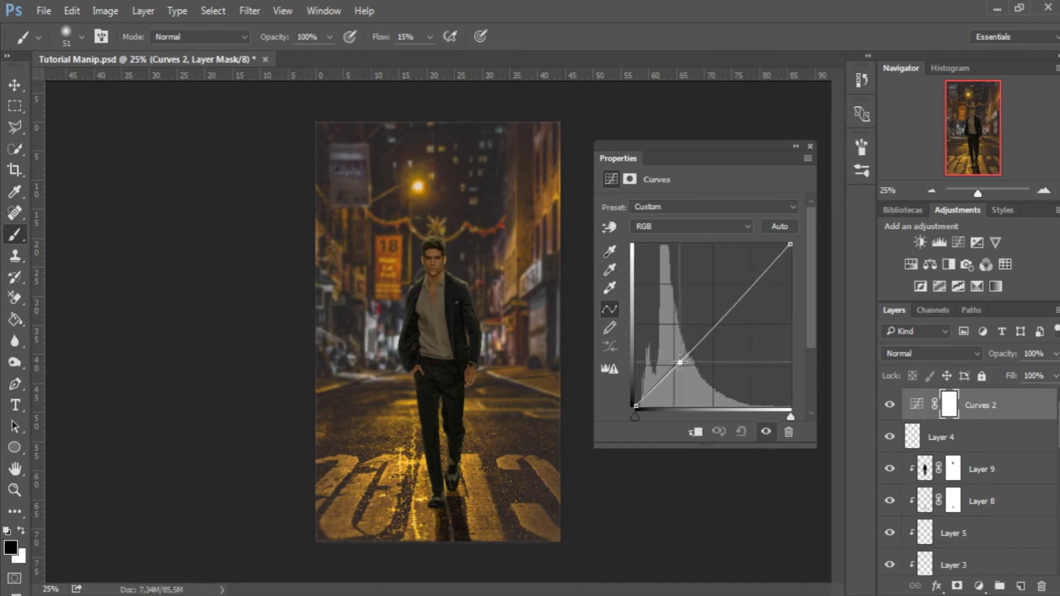
drag(746, 295, 746, 297)
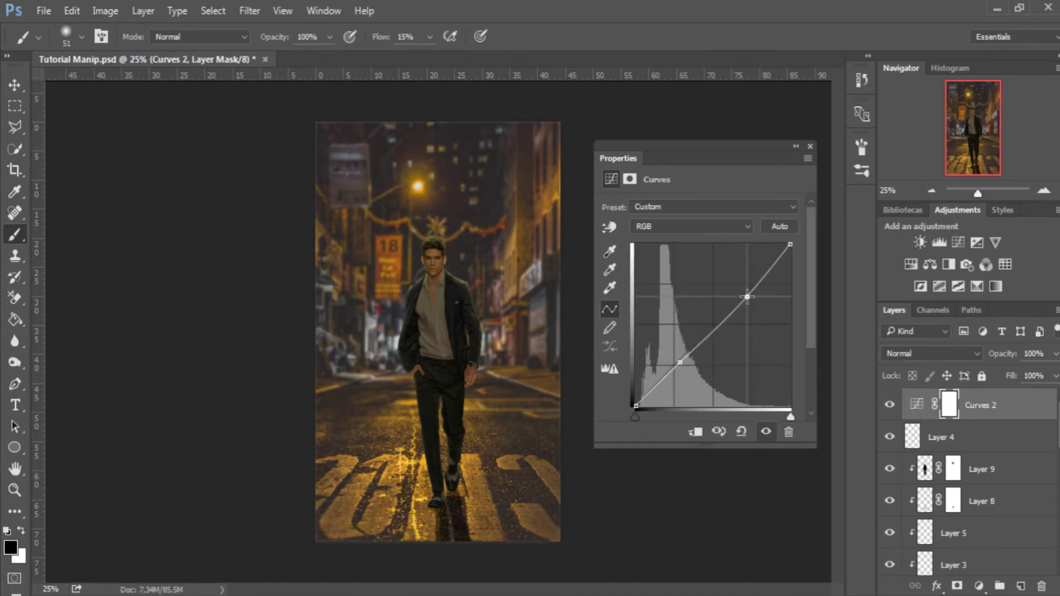
click(809, 146)
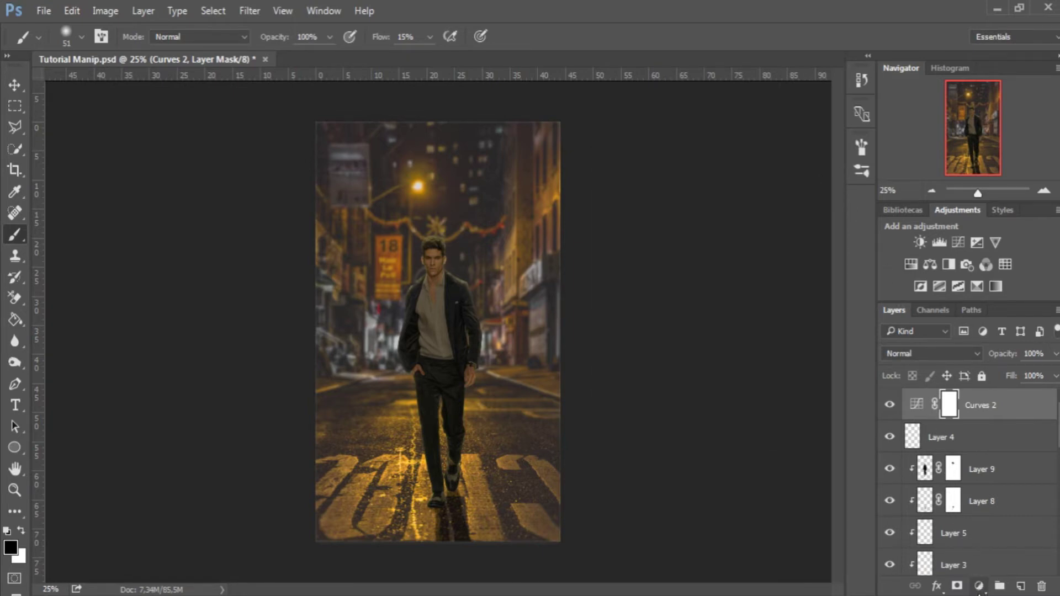
click(978, 585)
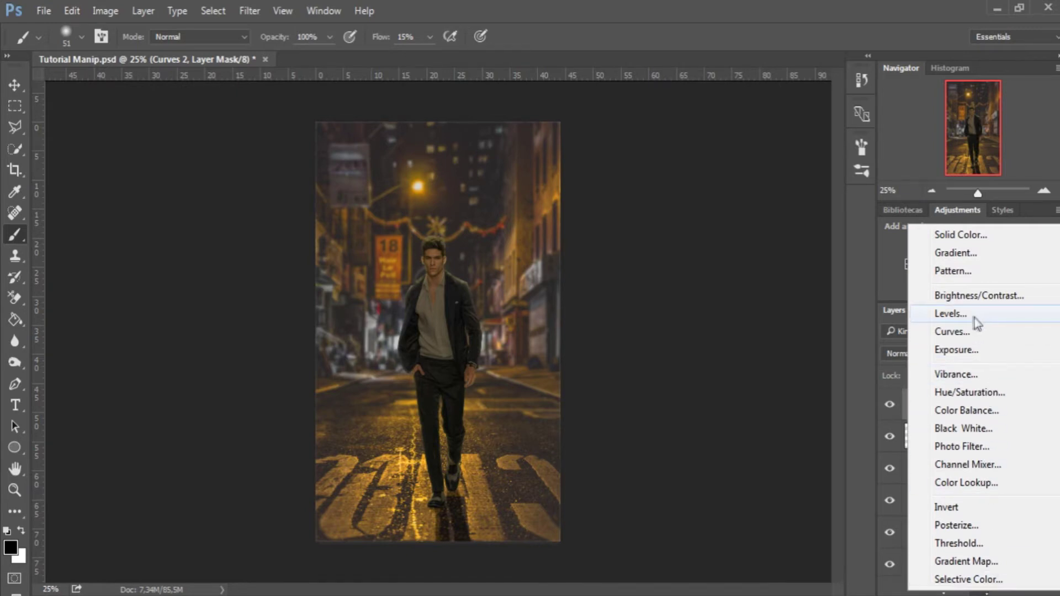
Step: Add a Levels layer with the Darker preset at 61% opacity
click(974, 315)
click(680, 212)
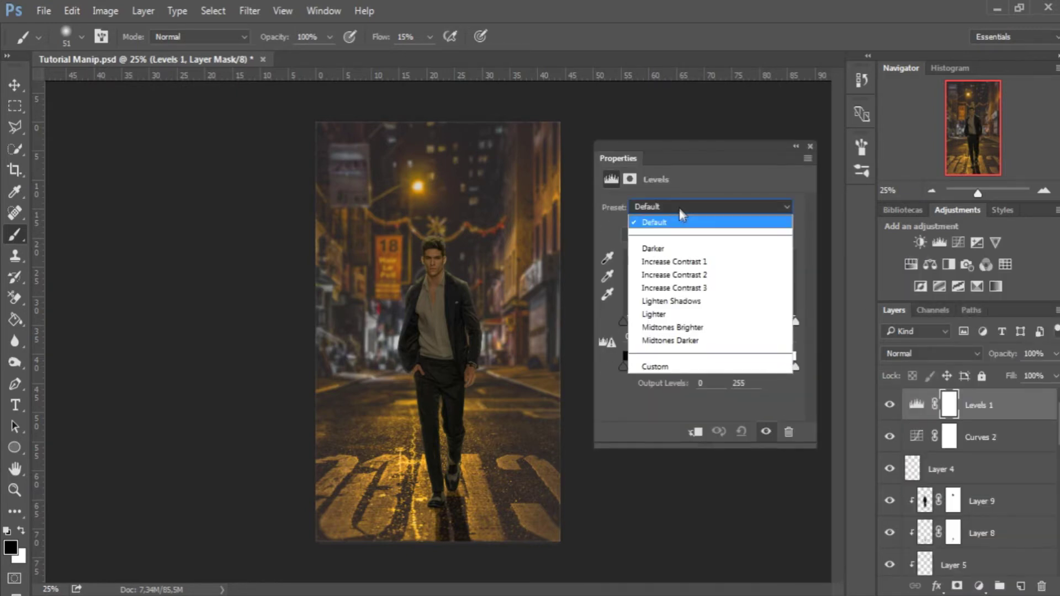
click(668, 251)
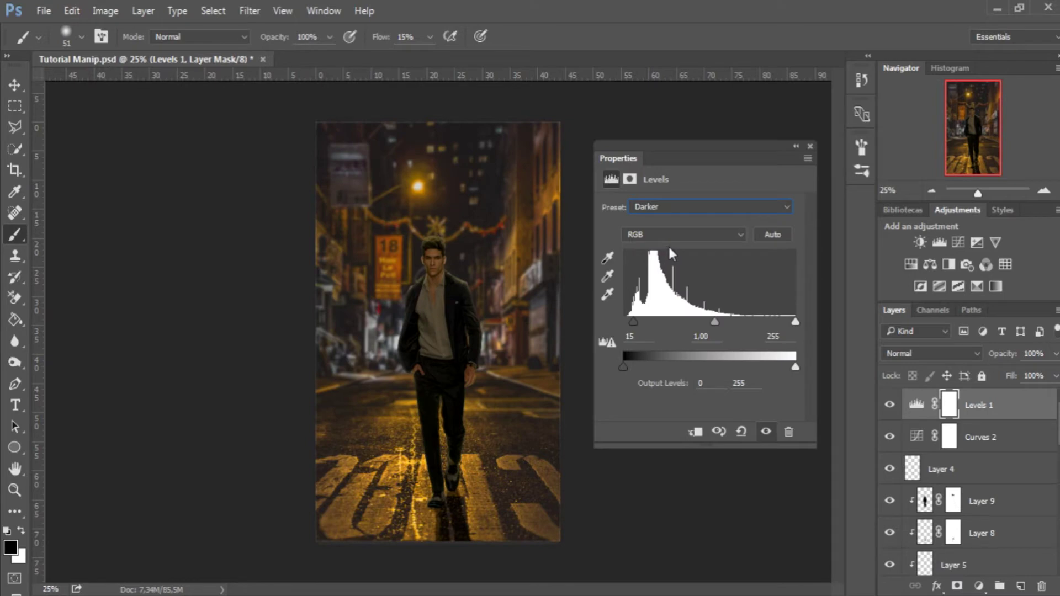
click(809, 147)
click(1055, 356)
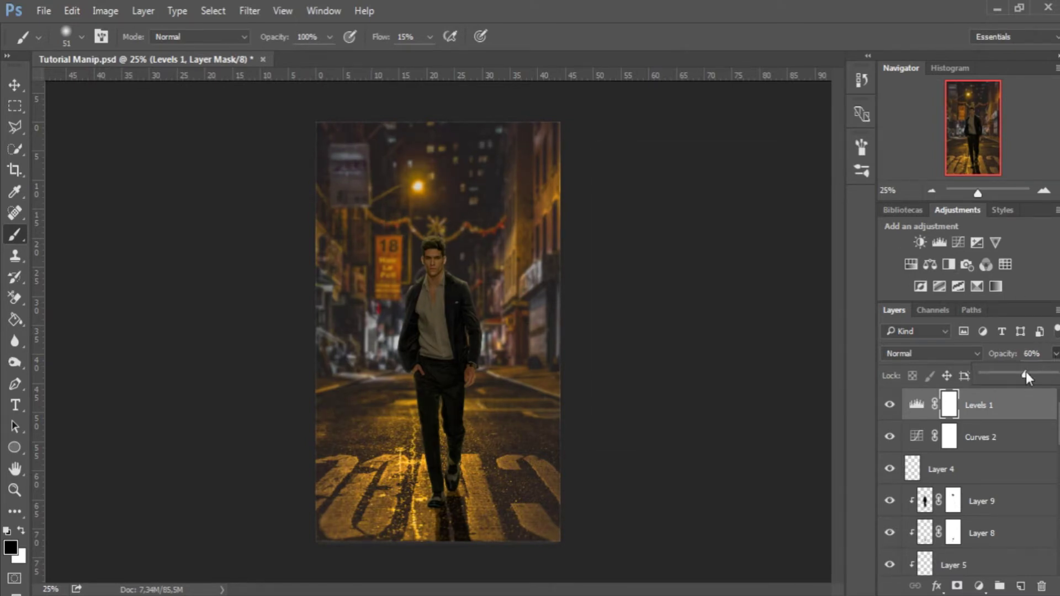
click(916, 378)
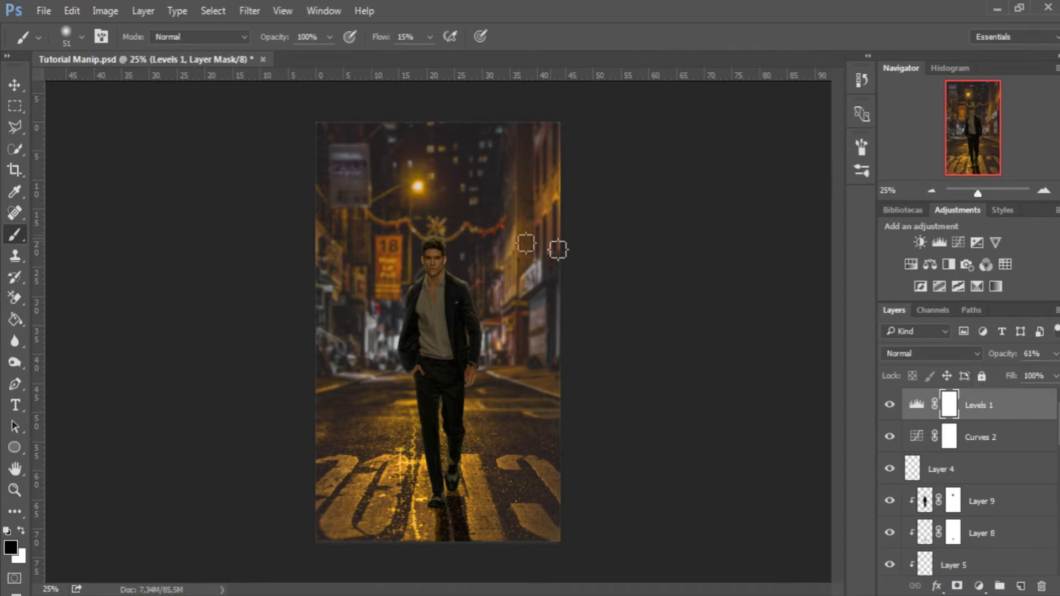
Step: Add a Brightness/Contrast layer with Brightness 19
click(978, 585)
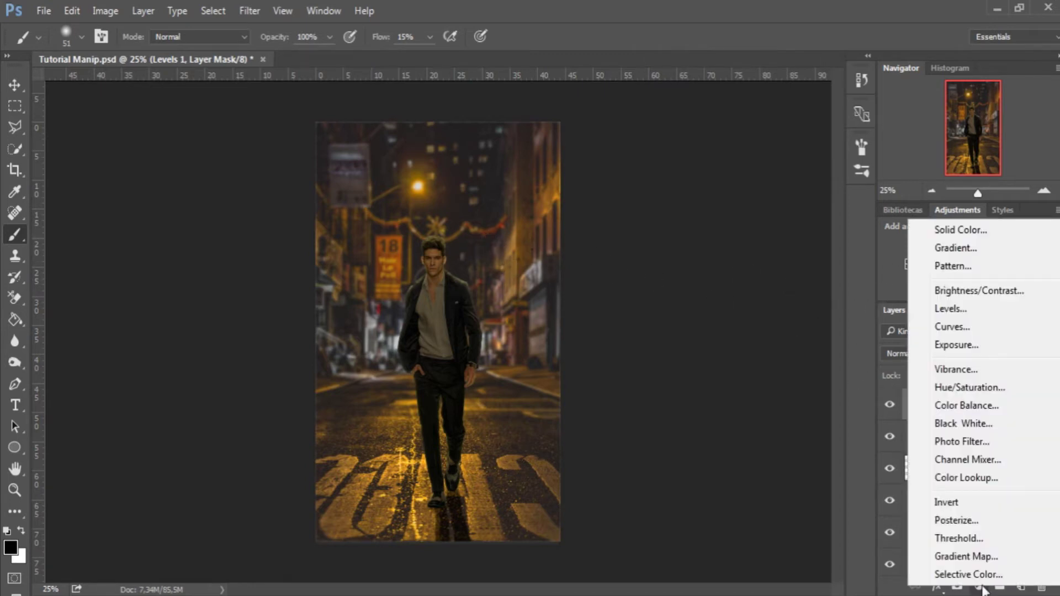
click(1003, 292)
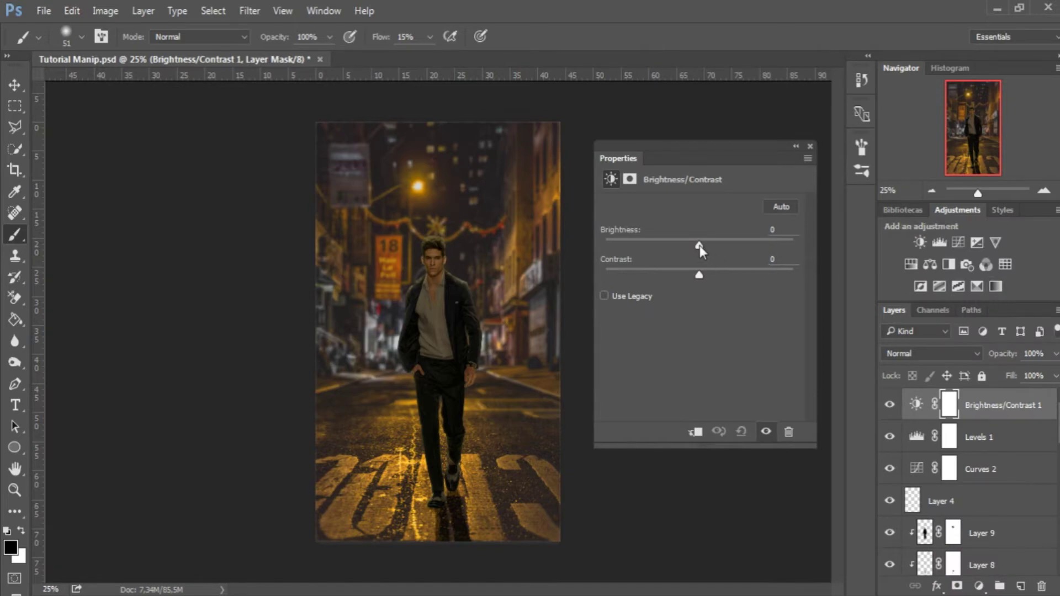
drag(700, 245, 710, 245)
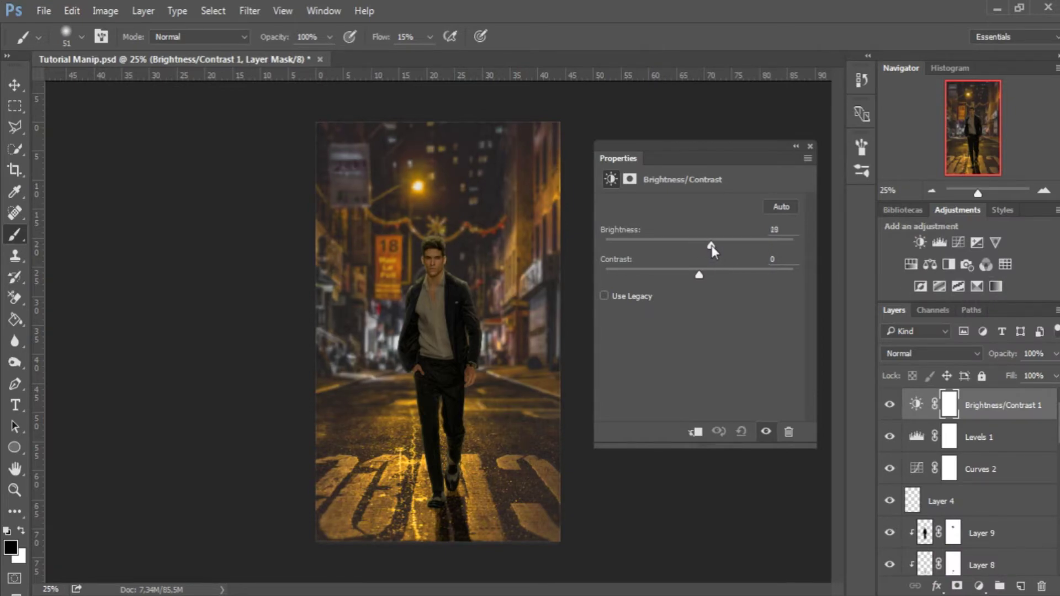
click(810, 147)
Step: Add a Gradient Map using a black-to-orange gradient
key(z)
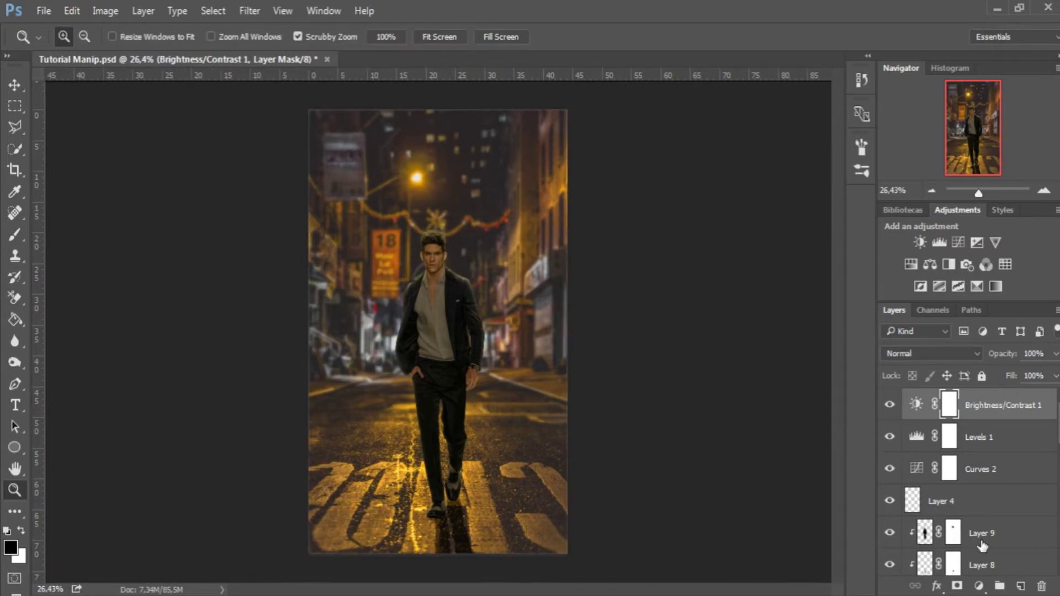
click(979, 585)
click(985, 558)
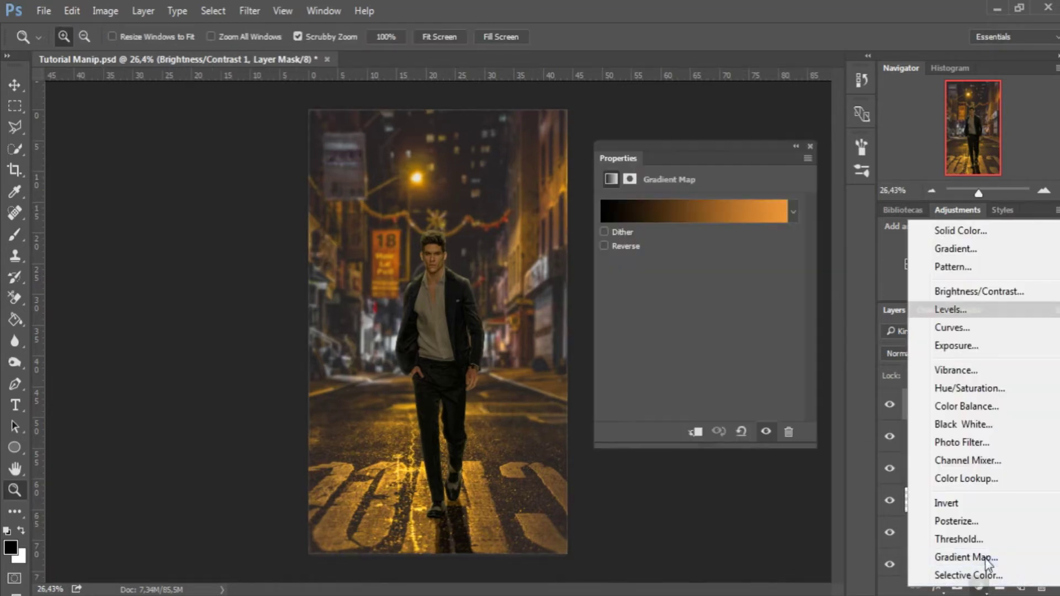
click(680, 220)
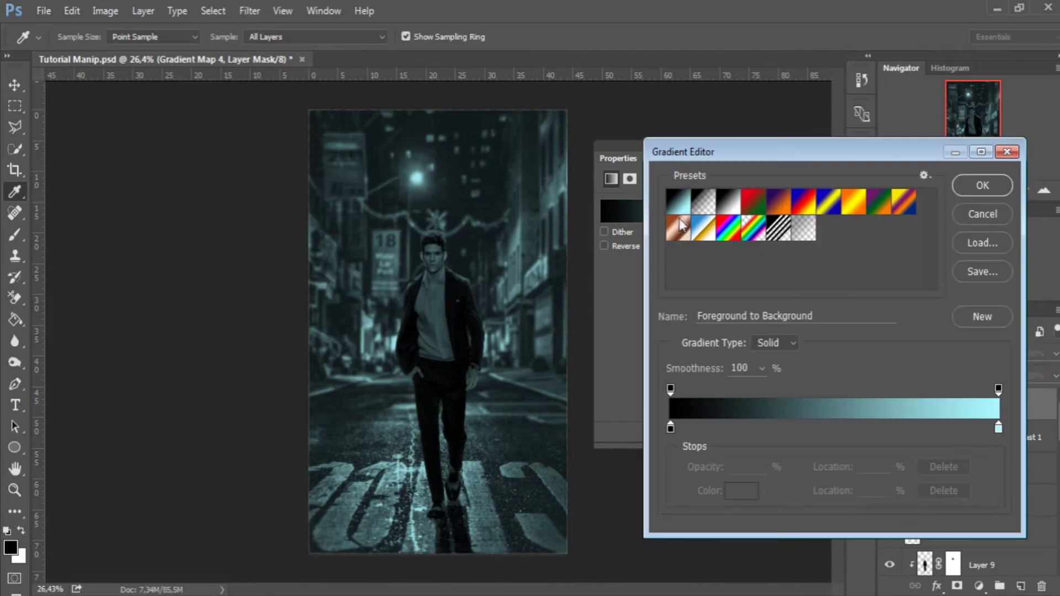
click(781, 208)
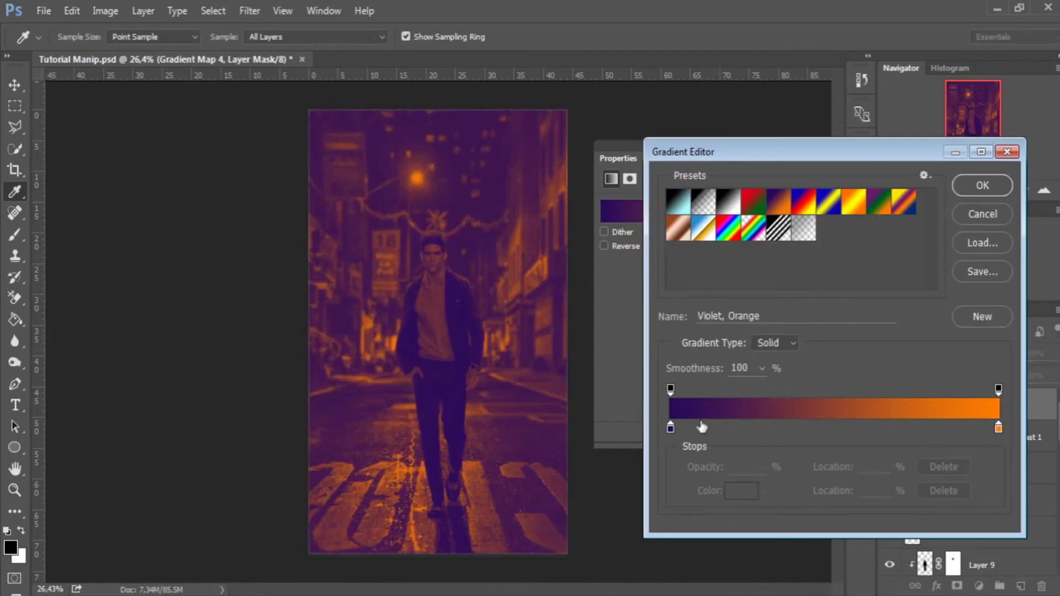
click(670, 427)
click(741, 491)
drag(706, 442, 622, 495)
click(978, 280)
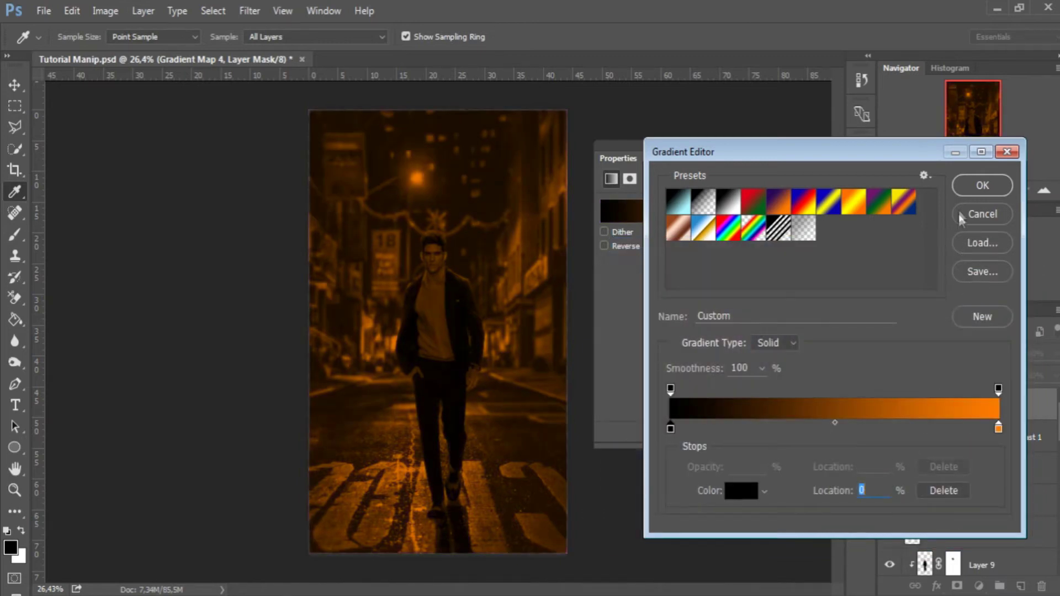
click(982, 185)
click(804, 146)
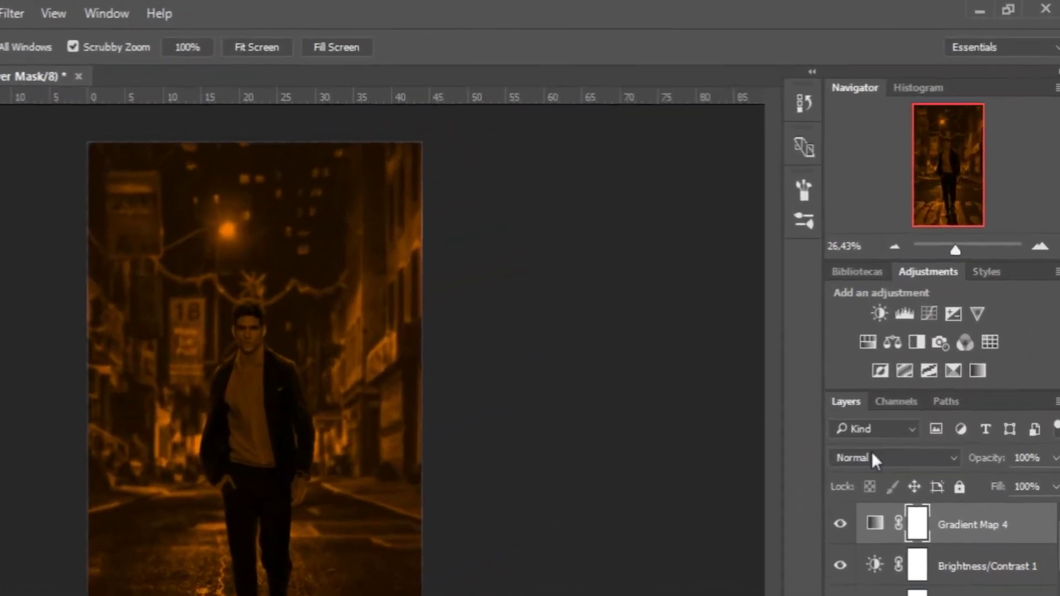
Step: Blend Gradient Map 4 in Color Dodge mode at 20% opacity
click(913, 350)
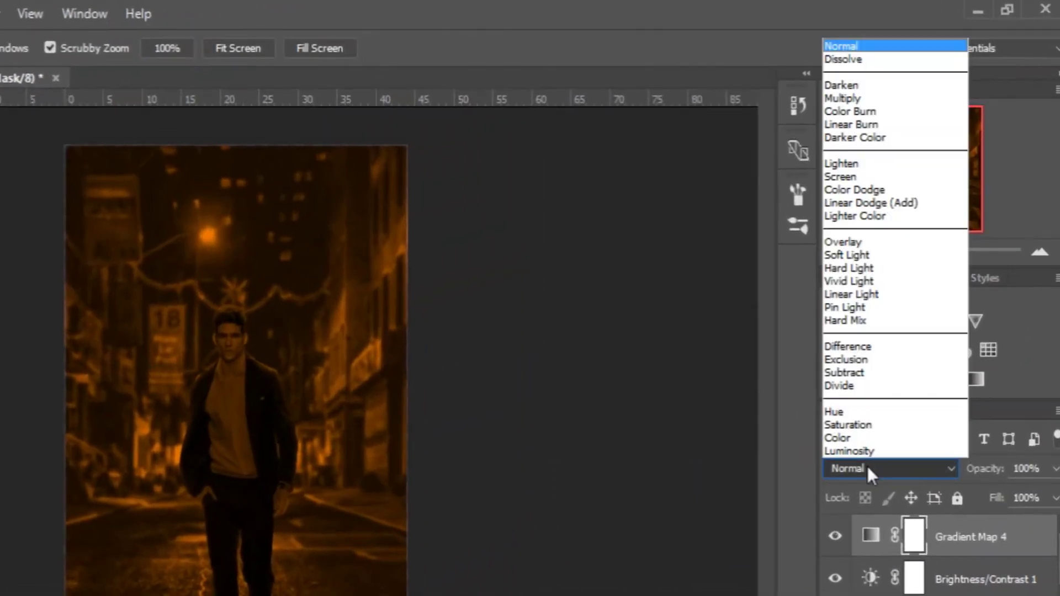
click(897, 190)
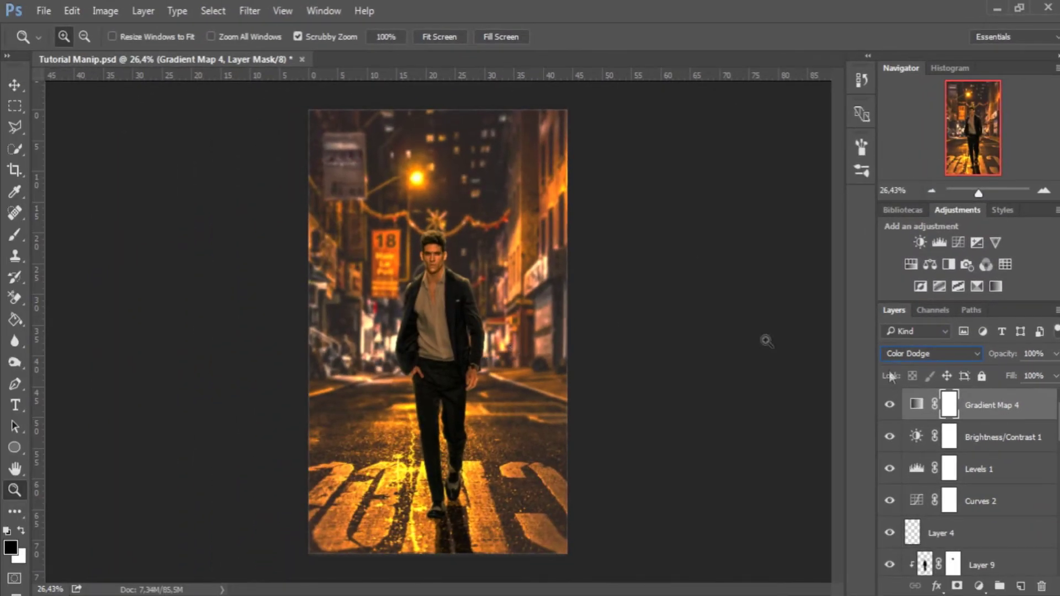
click(1053, 354)
drag(1012, 376, 996, 370)
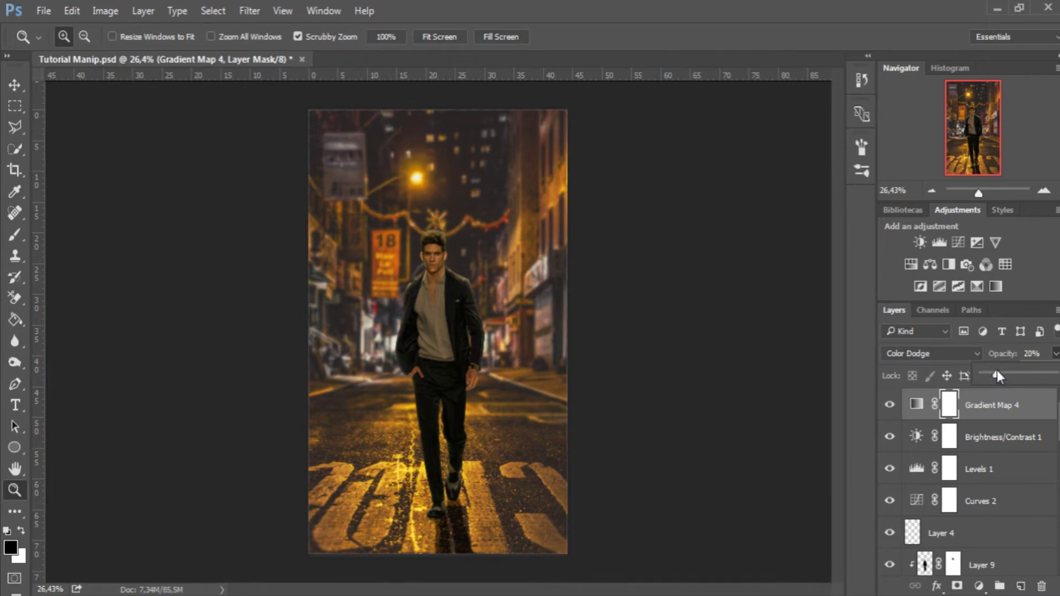
click(886, 408)
click(885, 408)
click(887, 406)
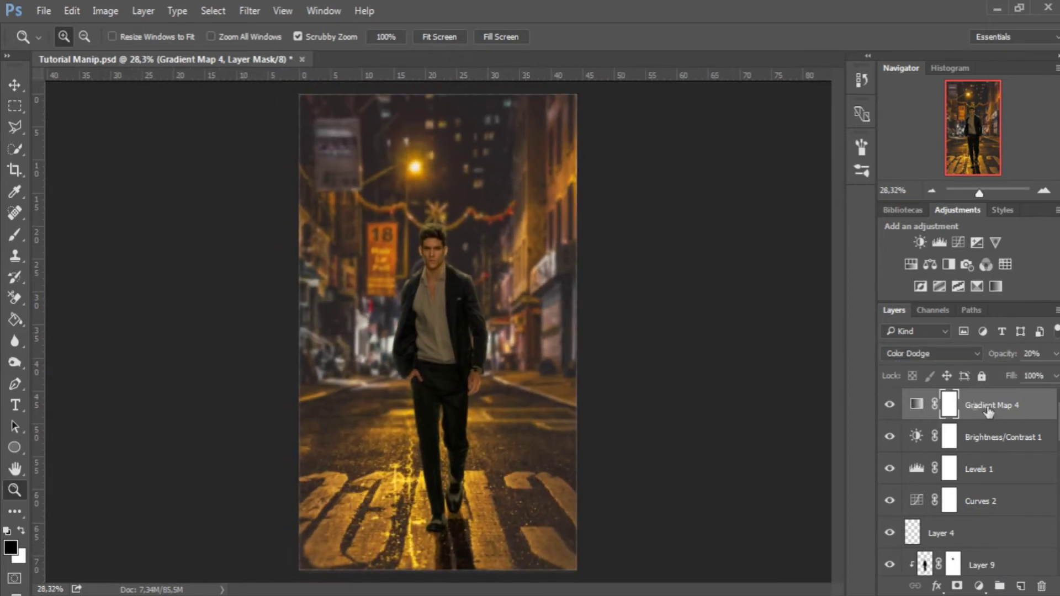
drag(1057, 430, 1054, 554)
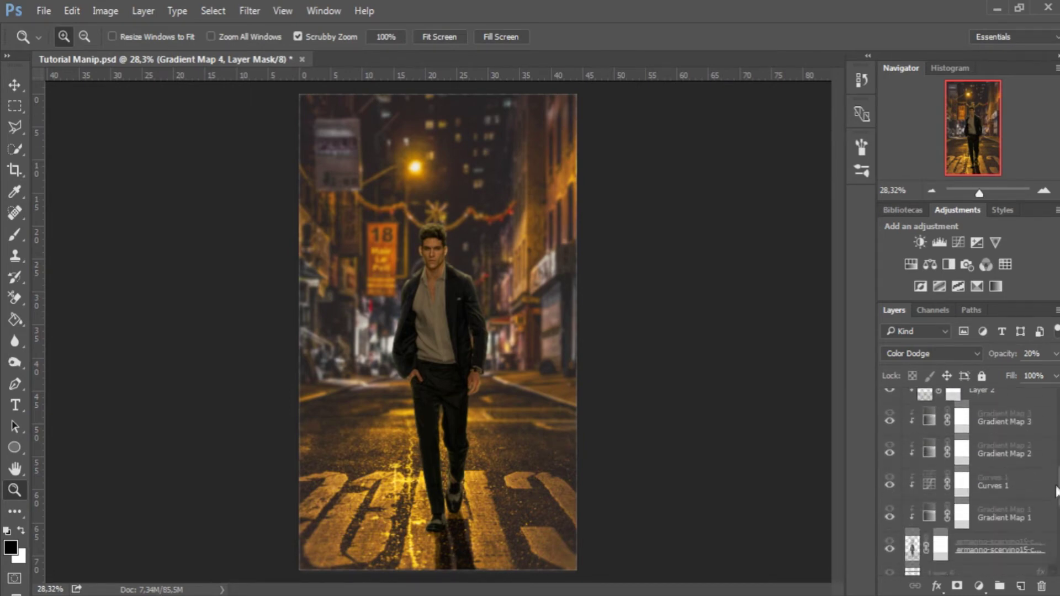
click(961, 484)
Step: Target Layer 1's Gaussian Blur filter mask with a black brush enlarged to 1611
click(945, 521)
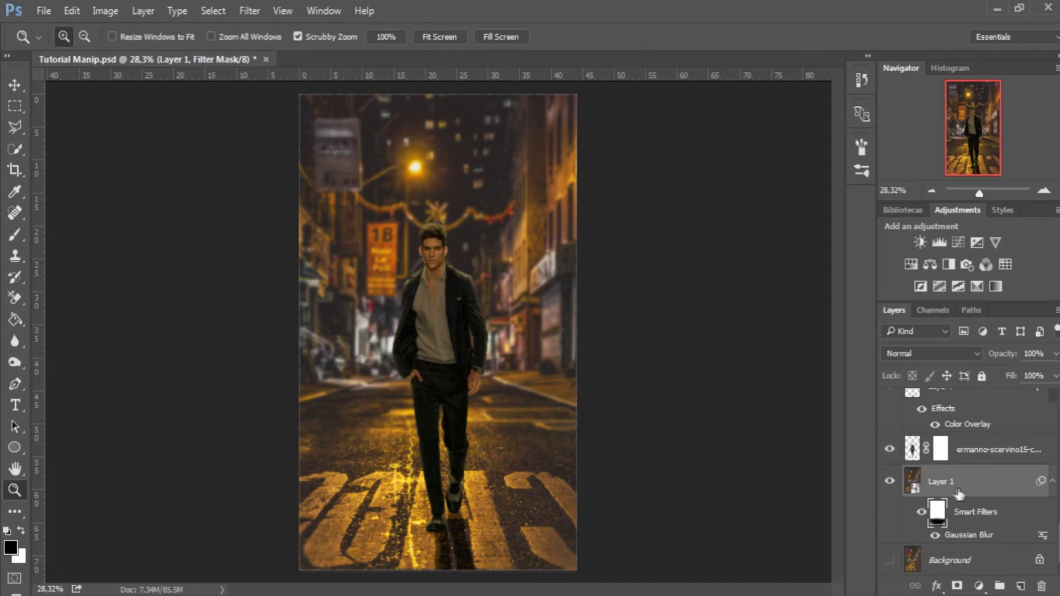
key(b)
click(10, 548)
key(Return)
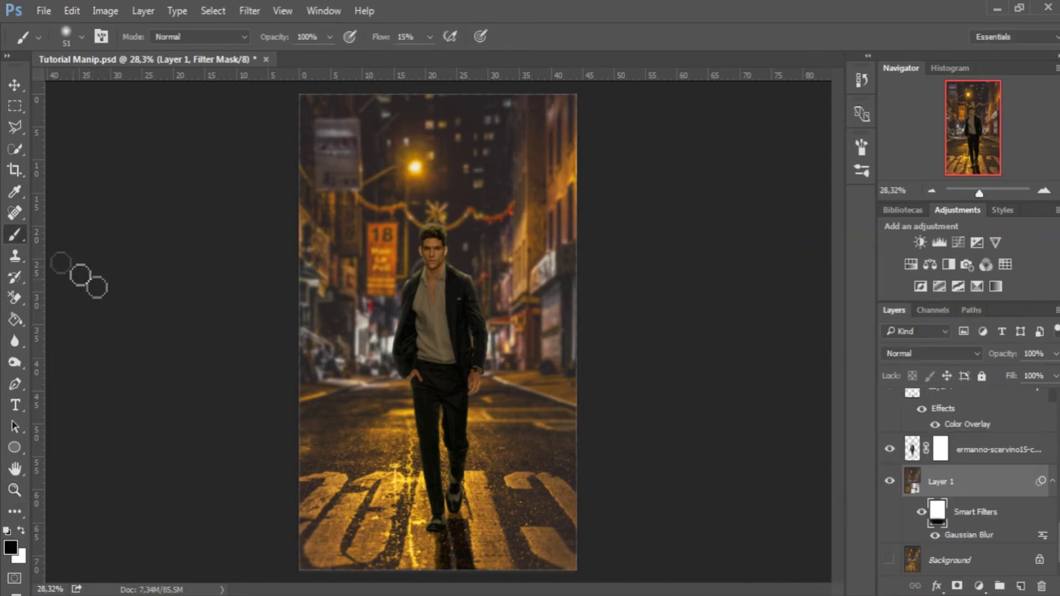
right_click(411, 216)
drag(428, 258, 575, 256)
key(Return)
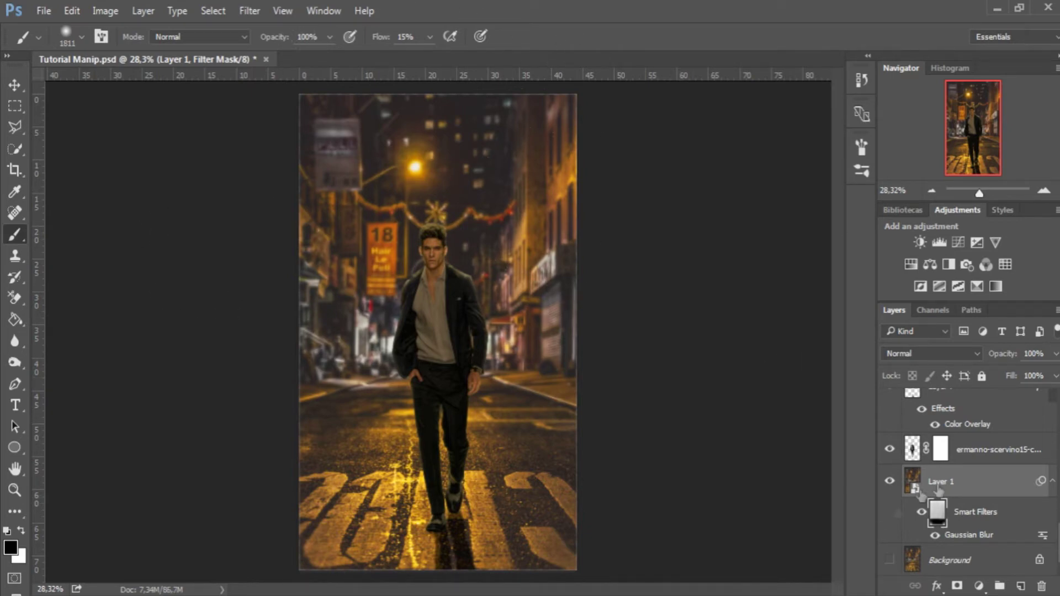
Step: Make the man's ermanno-scervino15-copy copy cutout the working layer
click(933, 538)
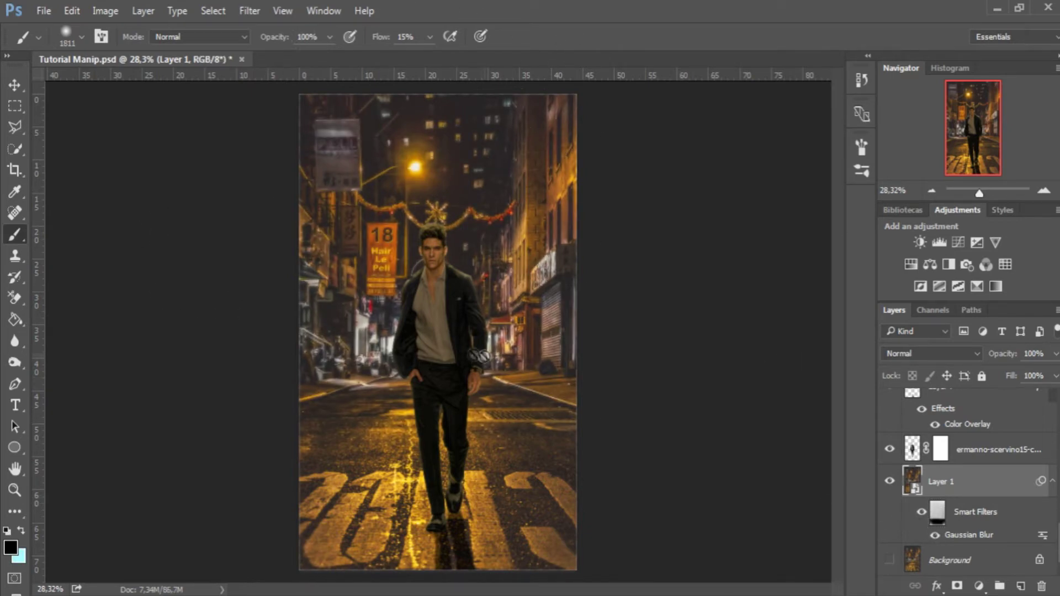
scroll(971, 480, up, 5)
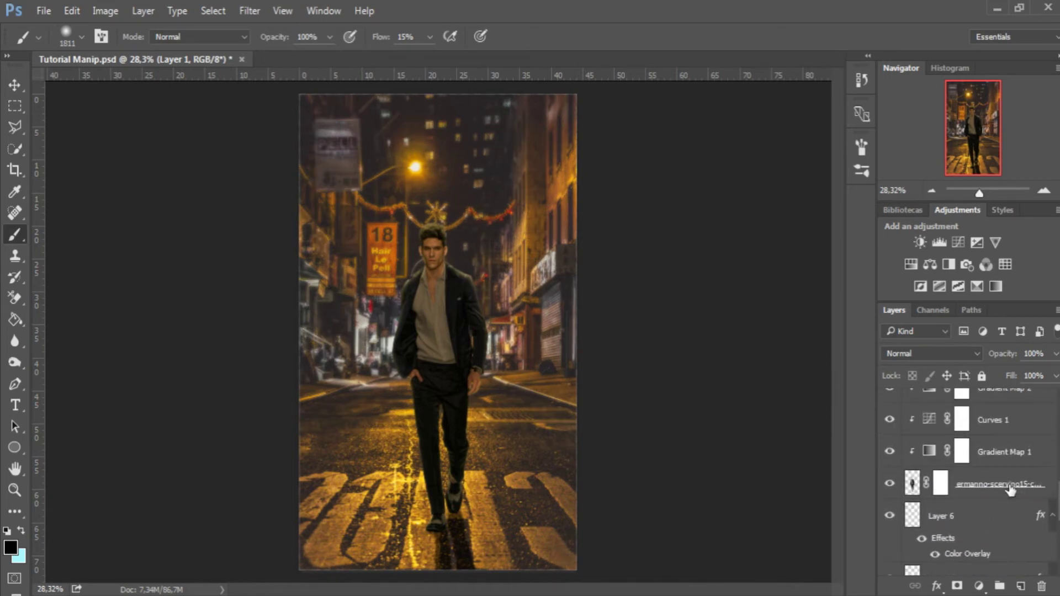
click(999, 484)
click(889, 484)
scroll(938, 480, up, 2)
scroll(938, 480, down, 3)
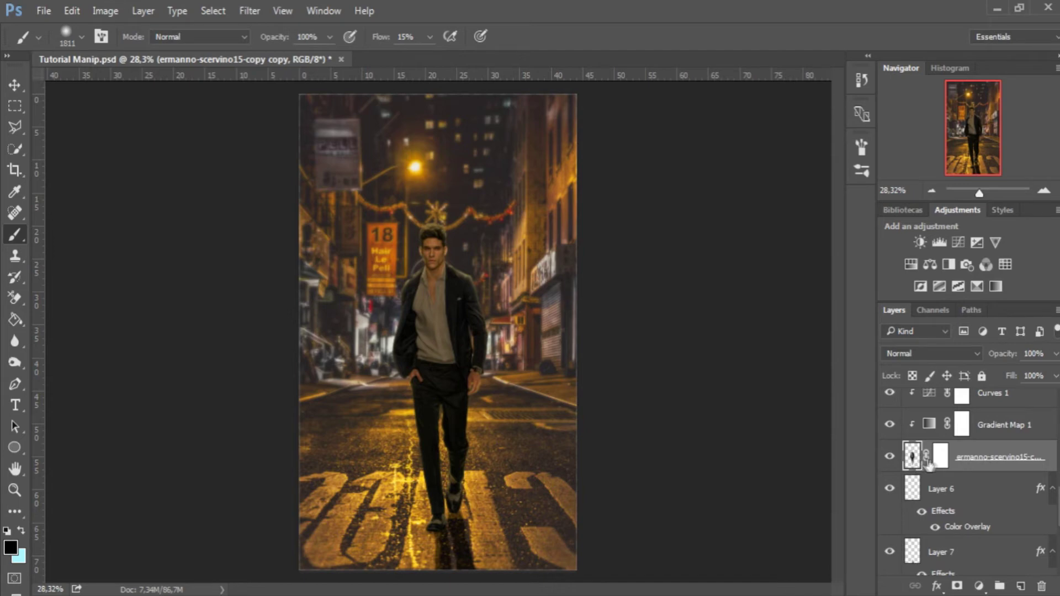
click(250, 11)
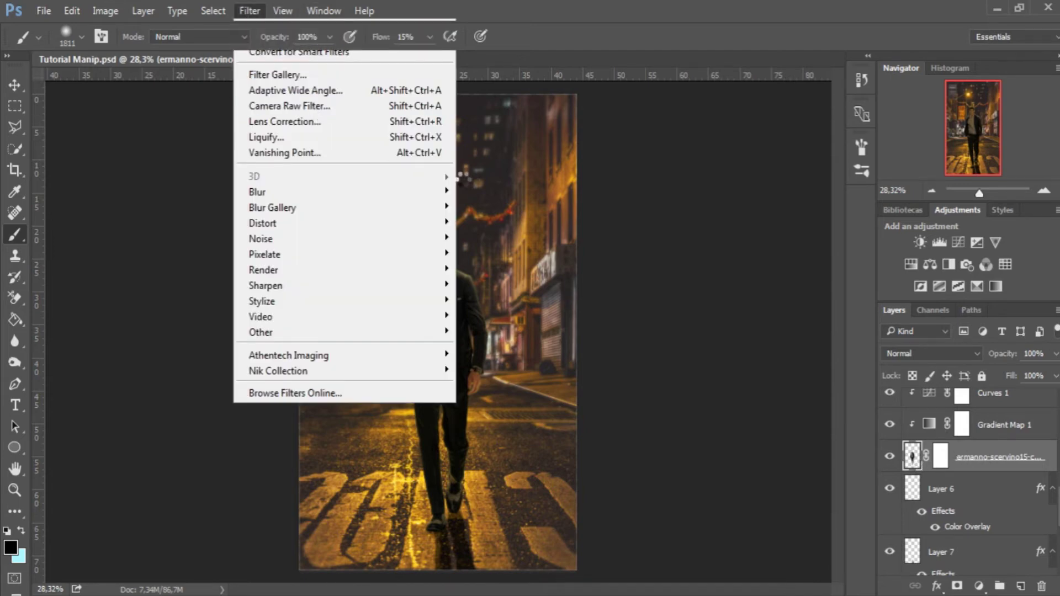
Step: In Camera Raw, raise the man's Vibrance to +13 and add Detail sharpening
key(ctrl+shift+a)
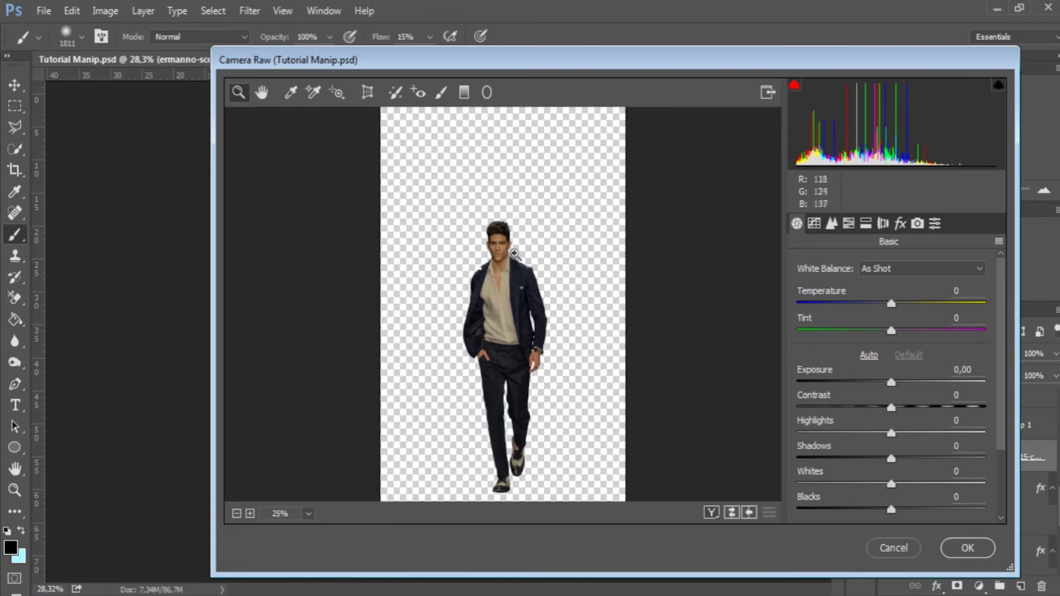
drag(510, 270, 705, 348)
drag(1002, 345, 1008, 404)
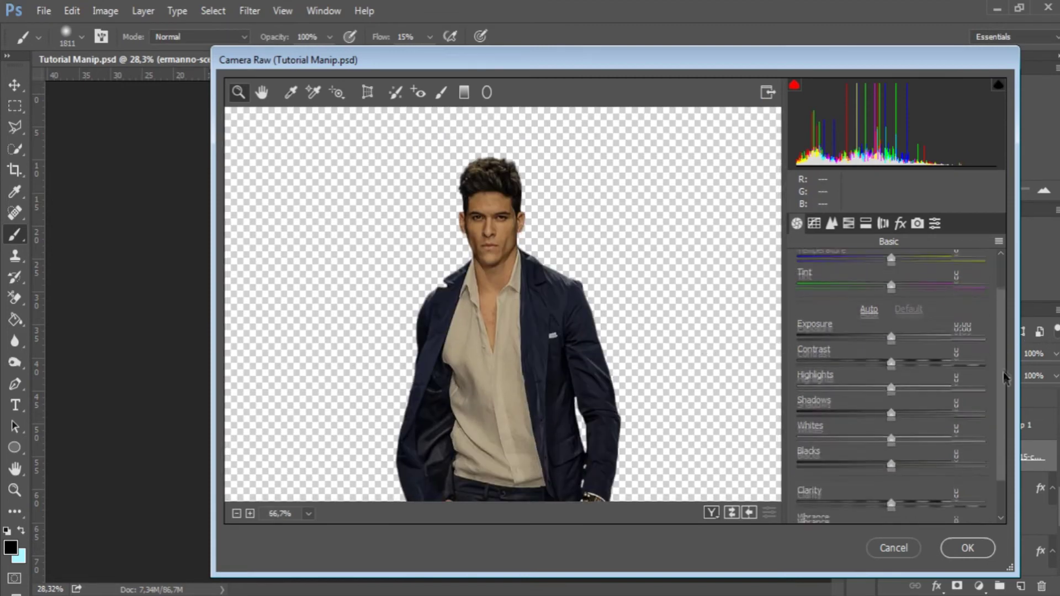
drag(892, 489, 904, 491)
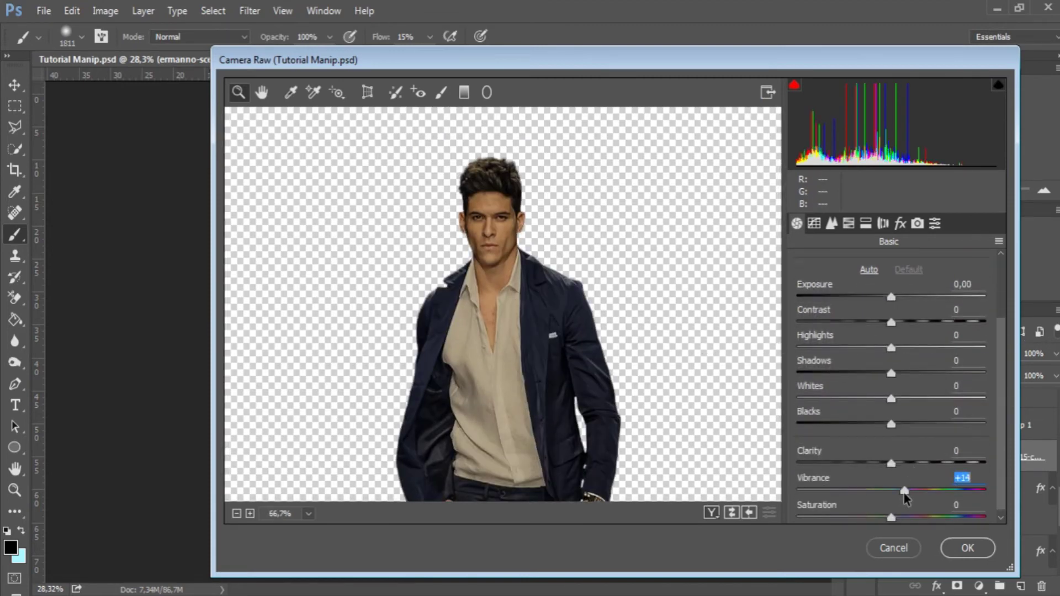
click(832, 223)
mouse_move(830, 291)
mouse_down()
mouse_move(862, 301)
mouse_move(836, 296)
mouse_up()
key(Down)
key(Down)
key(Down)
Step: Add Clarity +23, apply the filter, and inspect the man up close
click(797, 225)
drag(891, 463, 912, 465)
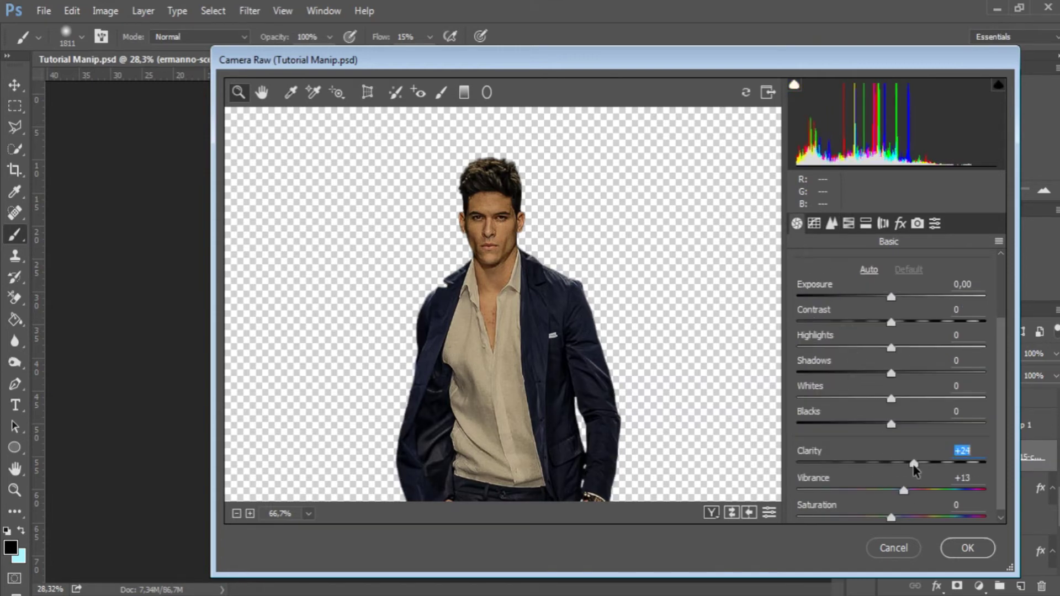
key(Down)
key(Down)
key(Down)
mouse_move(521, 64)
mouse_down()
mouse_move(779, 68)
mouse_move(593, 69)
mouse_up()
click(1031, 567)
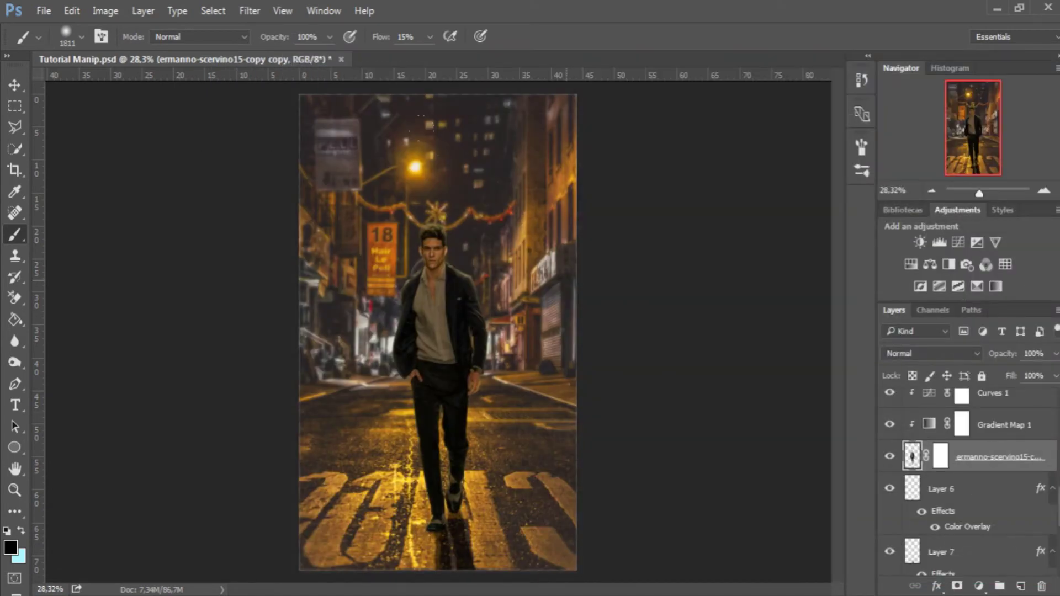
key(z)
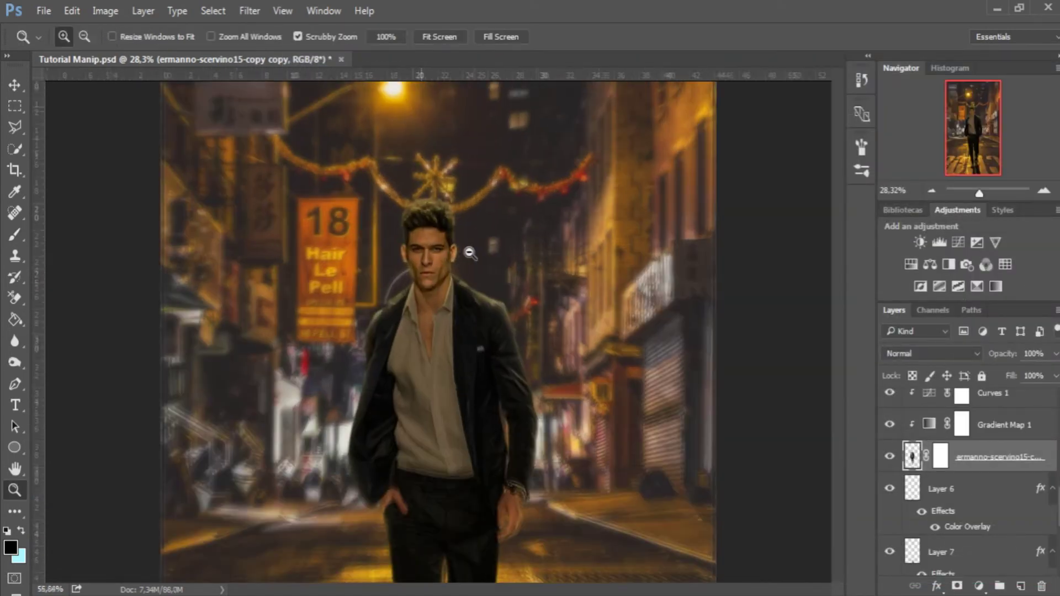
drag(442, 249, 428, 254)
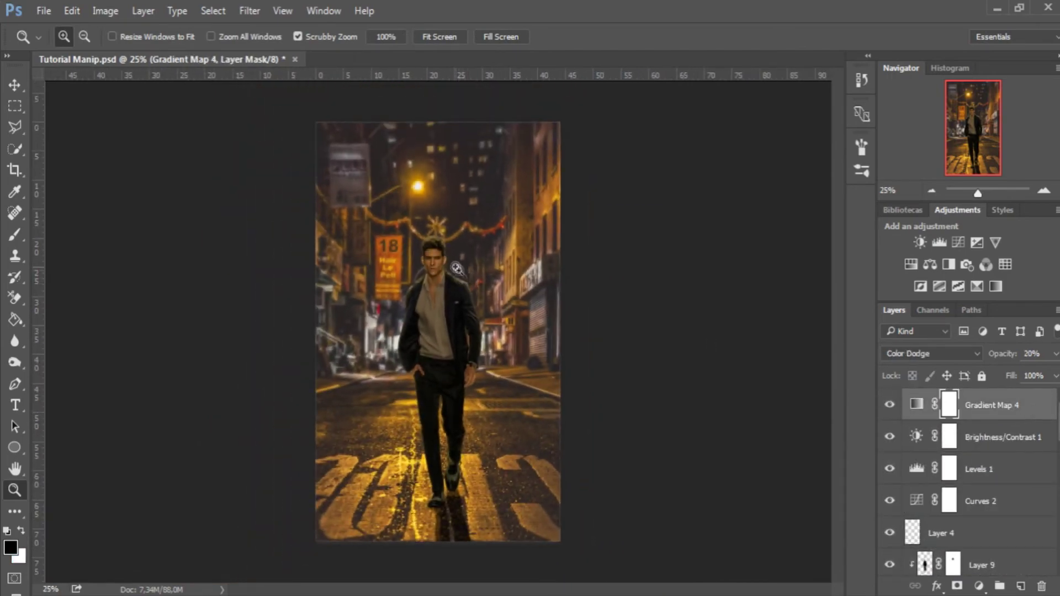
drag(458, 273, 496, 273)
scroll(972, 480, down, 5)
click(903, 474)
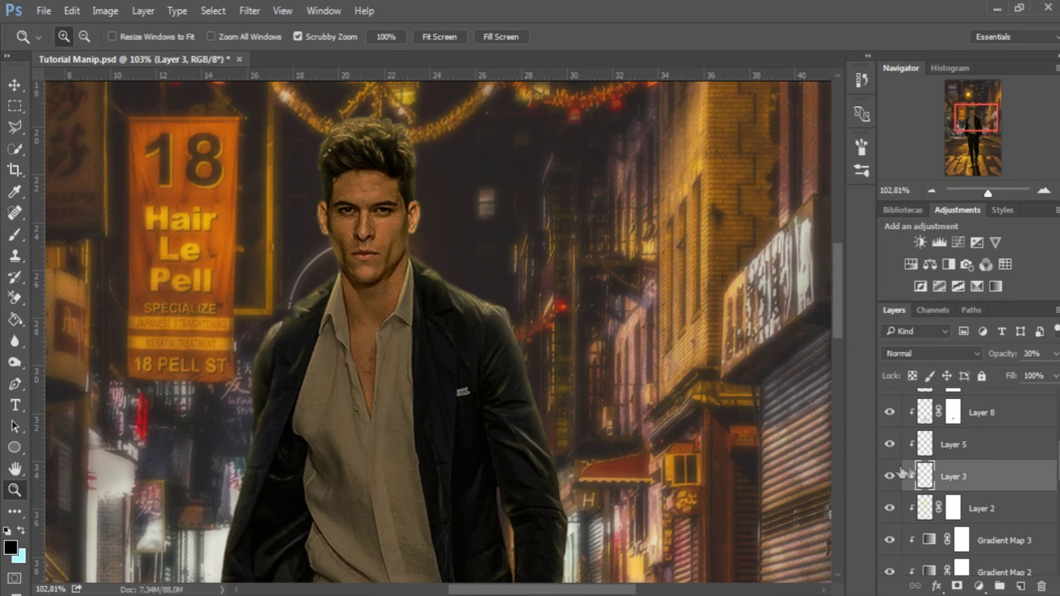
Step: Lower Layer 2's opacity
scroll(938, 441, down, 2)
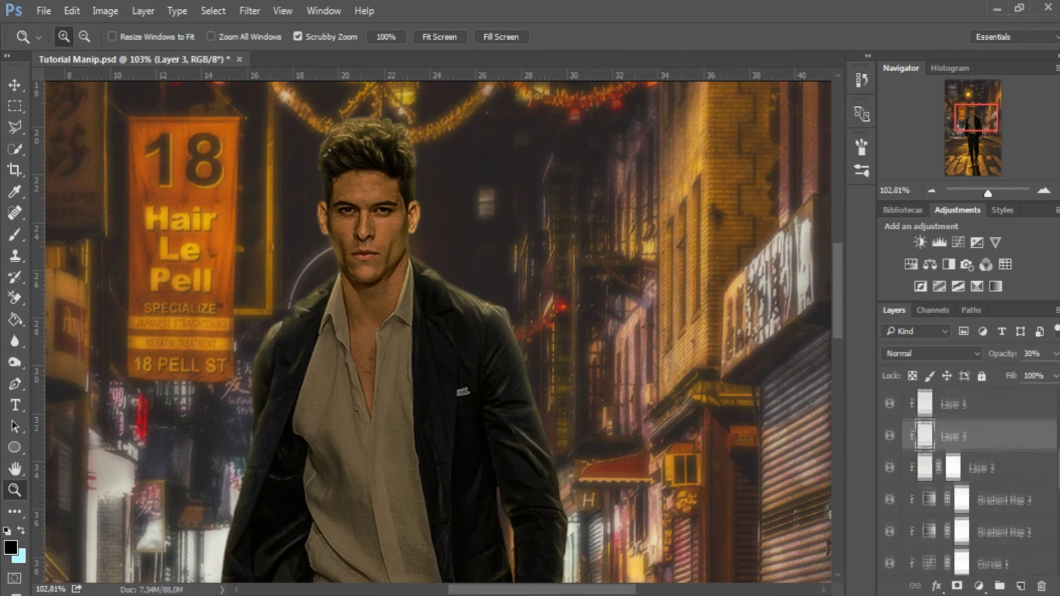
click(984, 462)
drag(1056, 353, 999, 376)
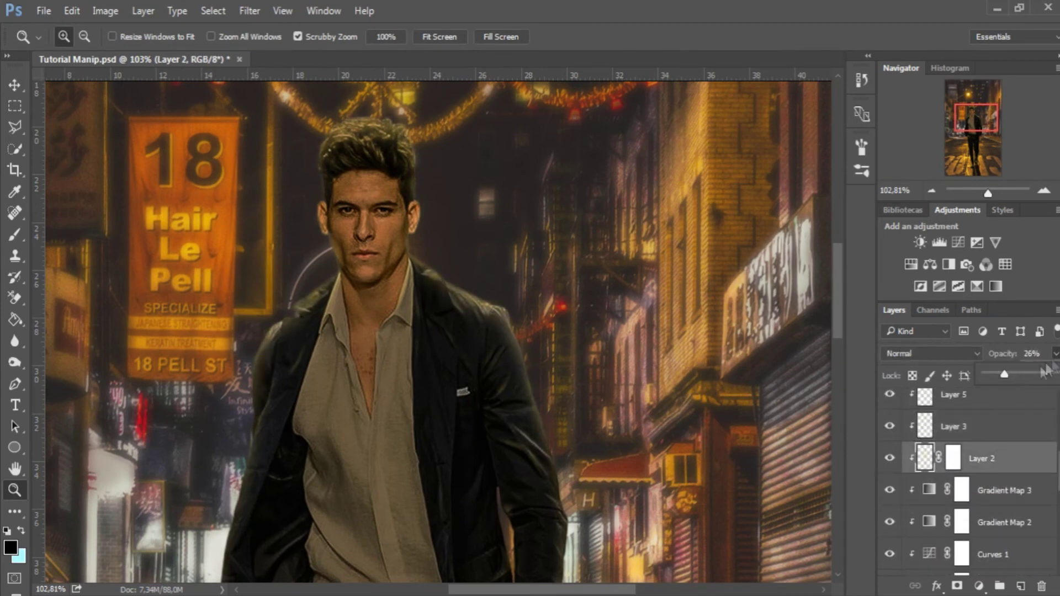
drag(995, 375, 996, 374)
Step: Adjust Layer 4's opacity
scroll(889, 497, up, 3)
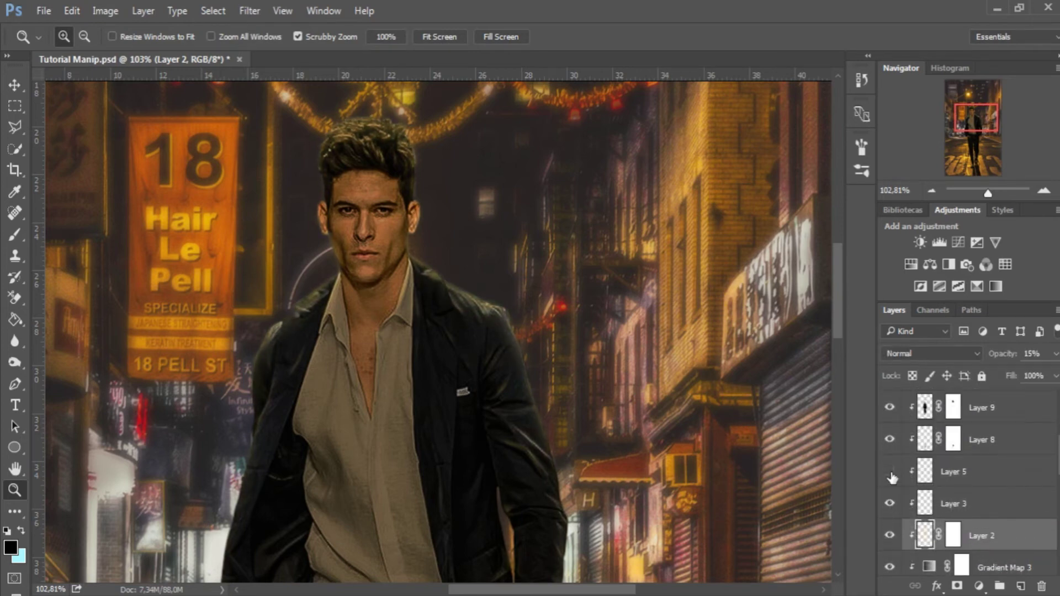
scroll(892, 477, up, 3)
click(969, 472)
click(1055, 353)
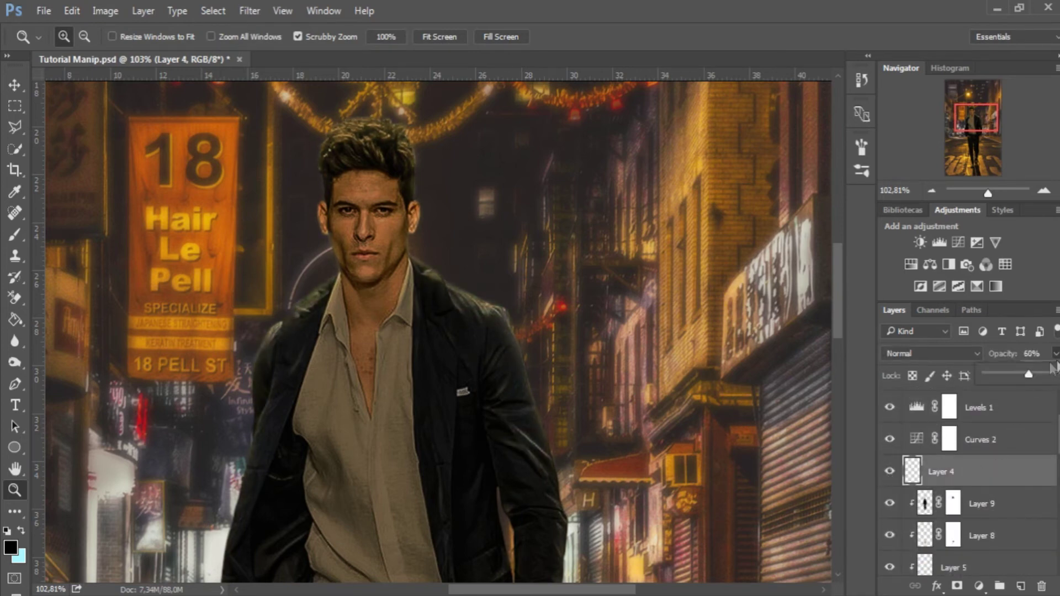
drag(1017, 374, 1018, 373)
scroll(886, 469, down, 3)
scroll(888, 474, down, 3)
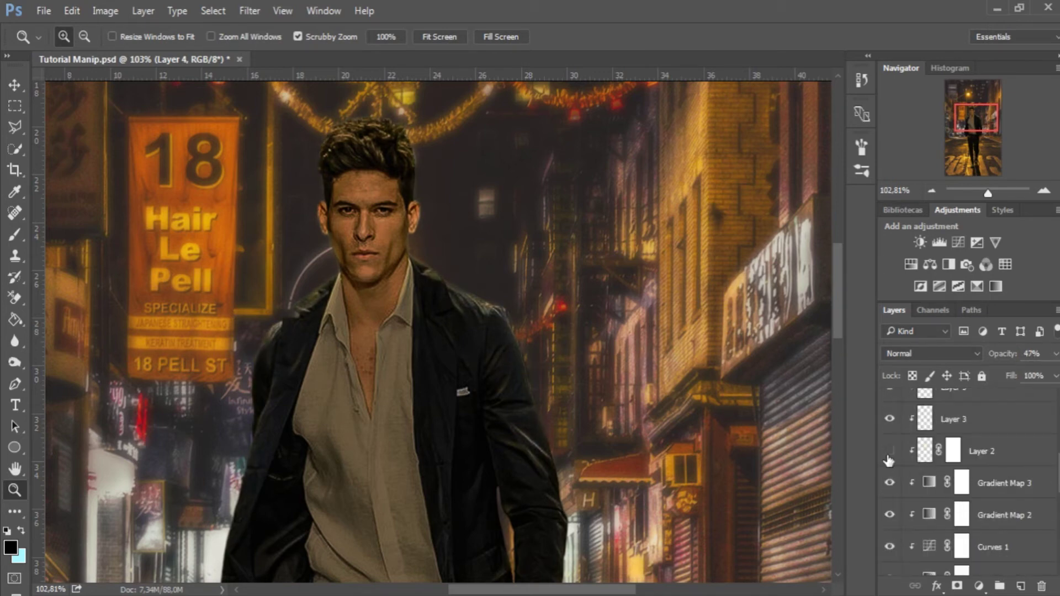
Step: Set Layer 9's black darkening layer to 25% opacity and view the whole image
click(994, 450)
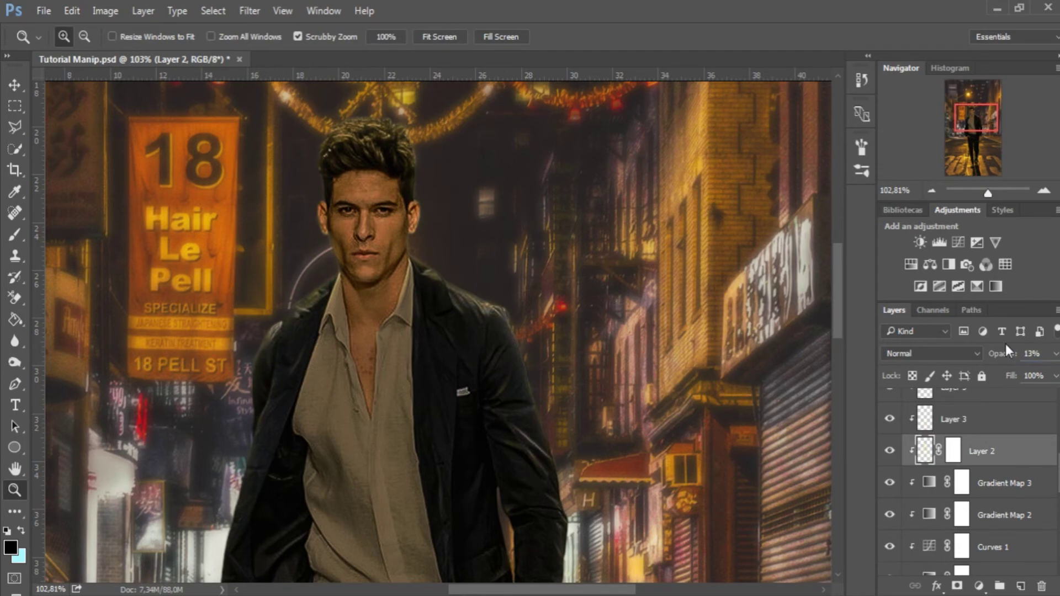
key(ctrl+minus)
key(ctrl+minus)
key(ctrl+minus)
key(ctrl+minus)
key(ctrl+minus)
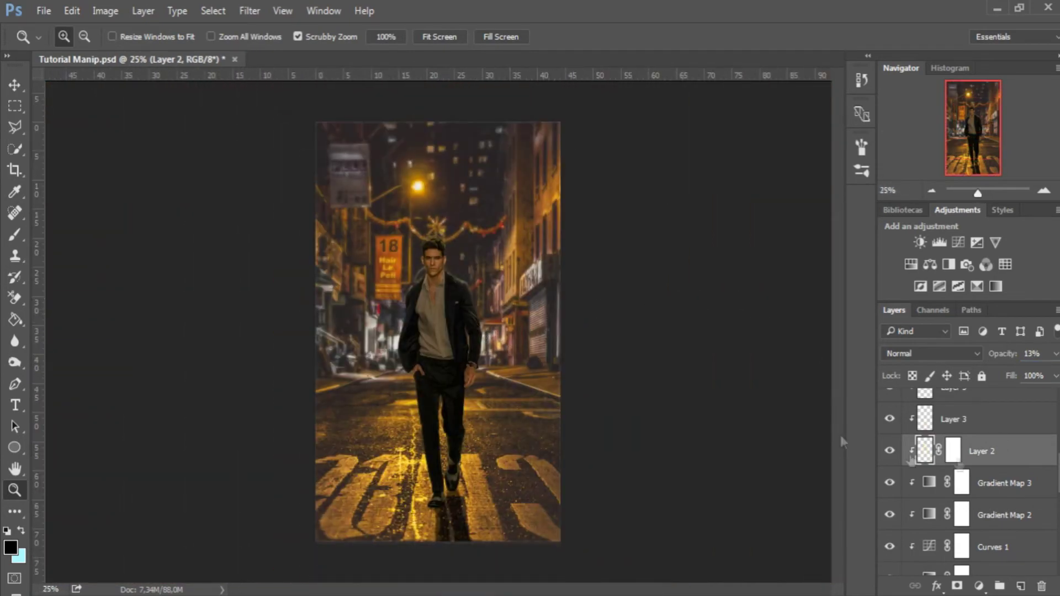
scroll(971, 481, up, 5)
click(982, 453)
click(1055, 353)
drag(1039, 374, 999, 374)
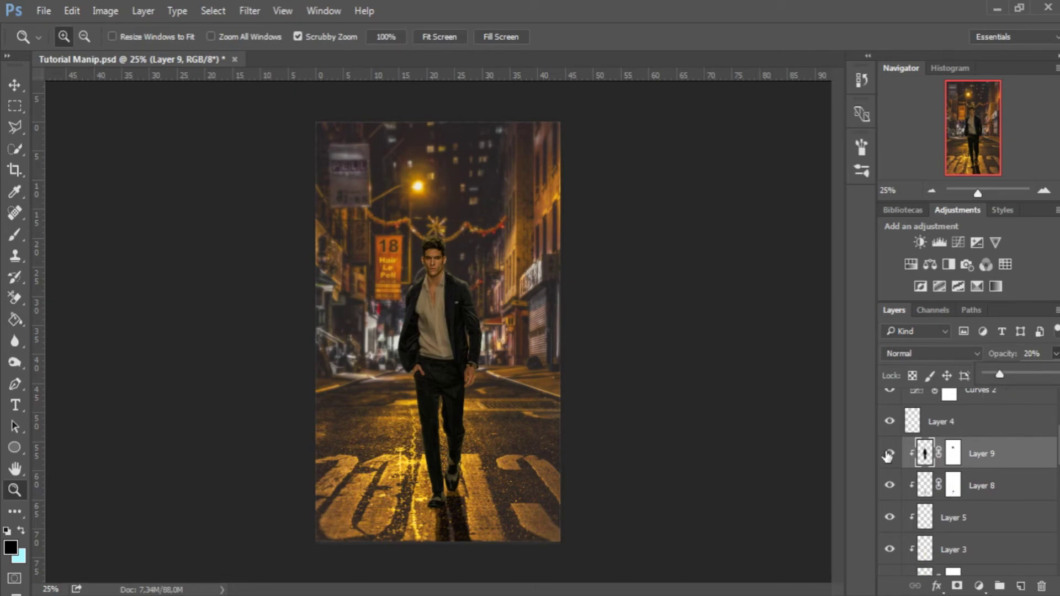
drag(999, 374, 1004, 376)
mouse_move(486, 283)
mouse_down()
mouse_move(496, 282)
mouse_move(461, 252)
mouse_up()
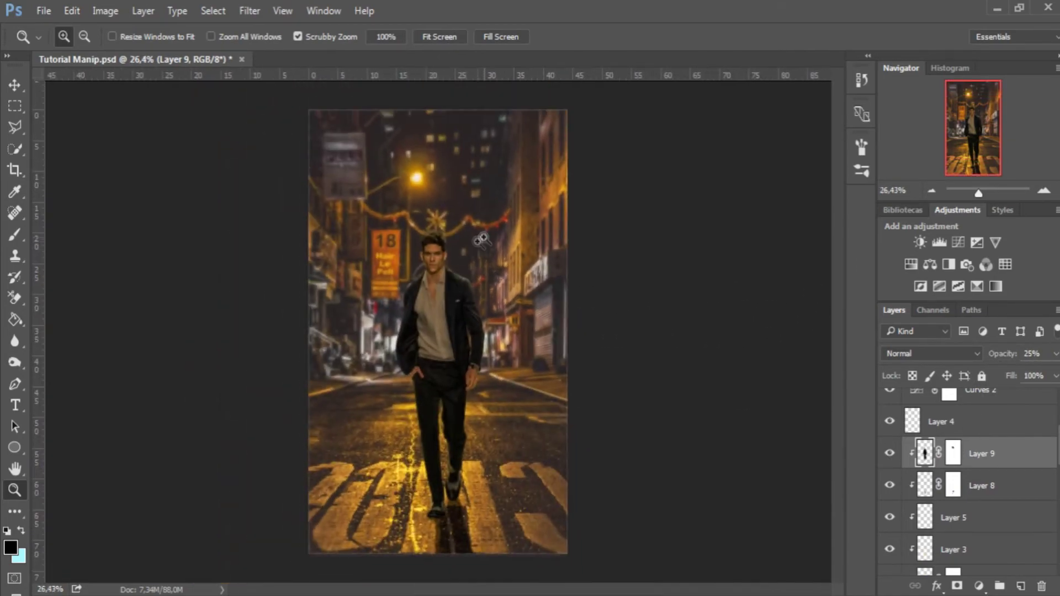
key(ctrl+minus)
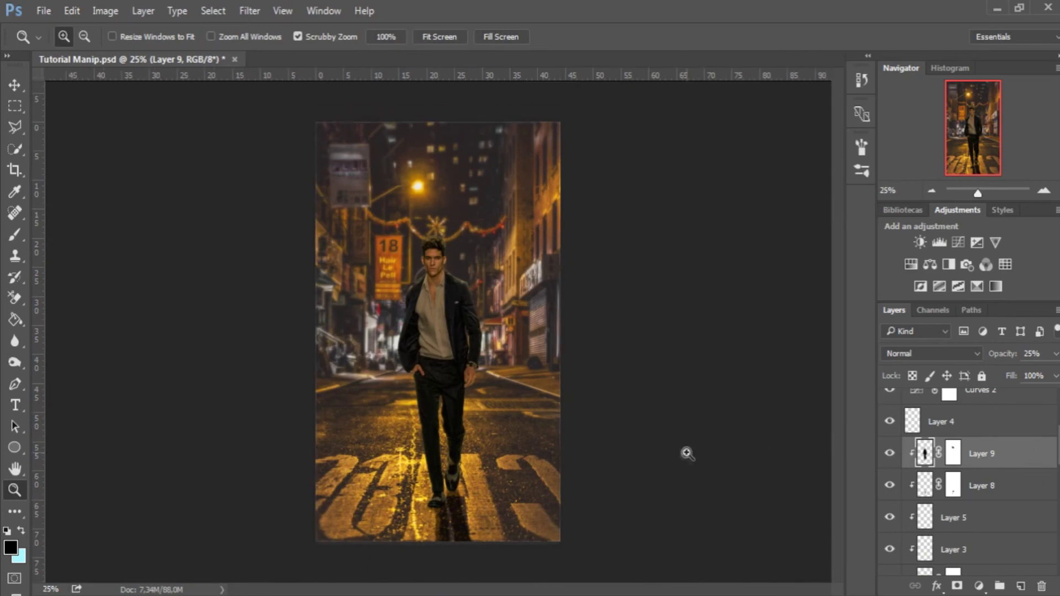
Step: Zoom in on the man's shoes and add a new empty layer above Layer 6
drag(454, 525, 534, 522)
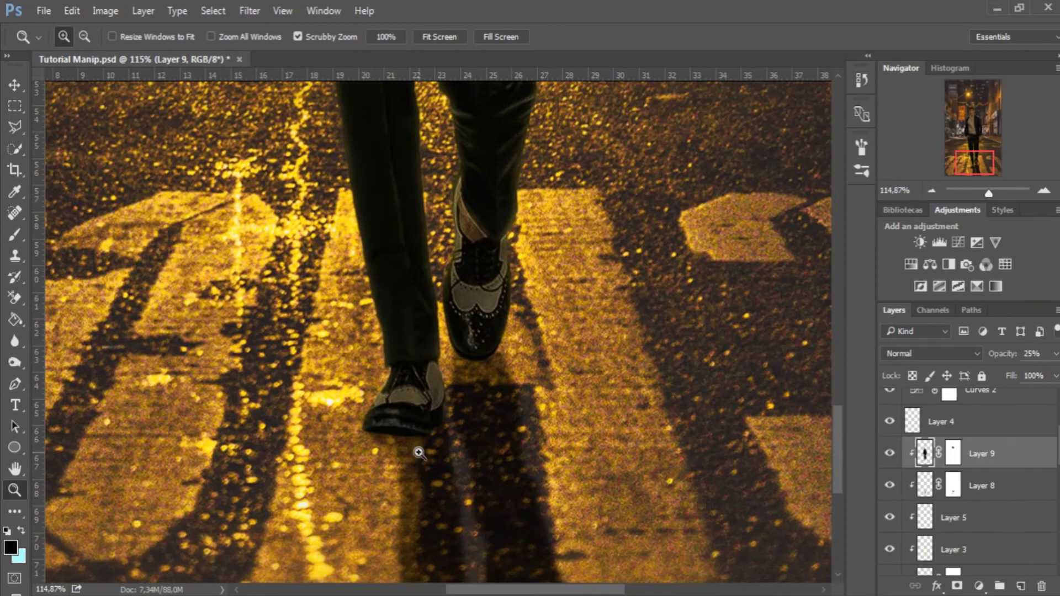
drag(403, 432, 425, 433)
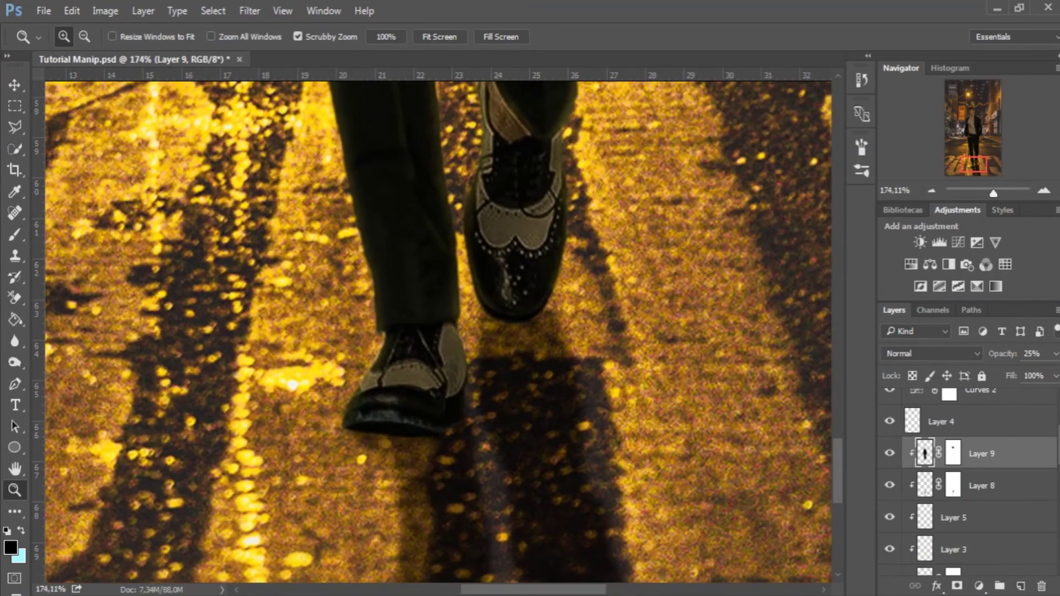
scroll(966, 480, up, 3)
scroll(966, 480, up, 3)
scroll(965, 480, up, 3)
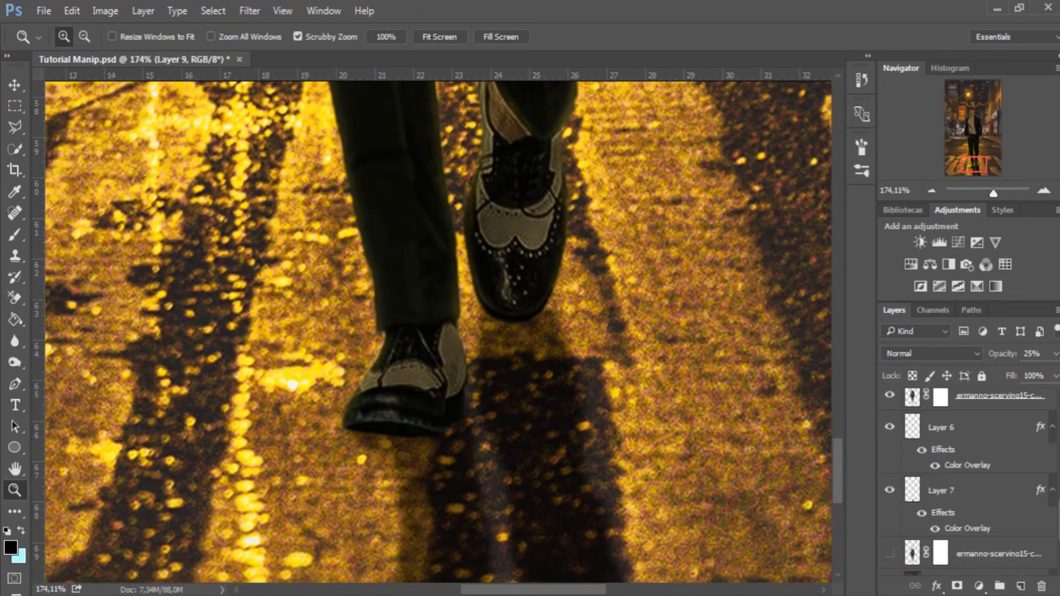
click(977, 463)
click(889, 454)
click(889, 454)
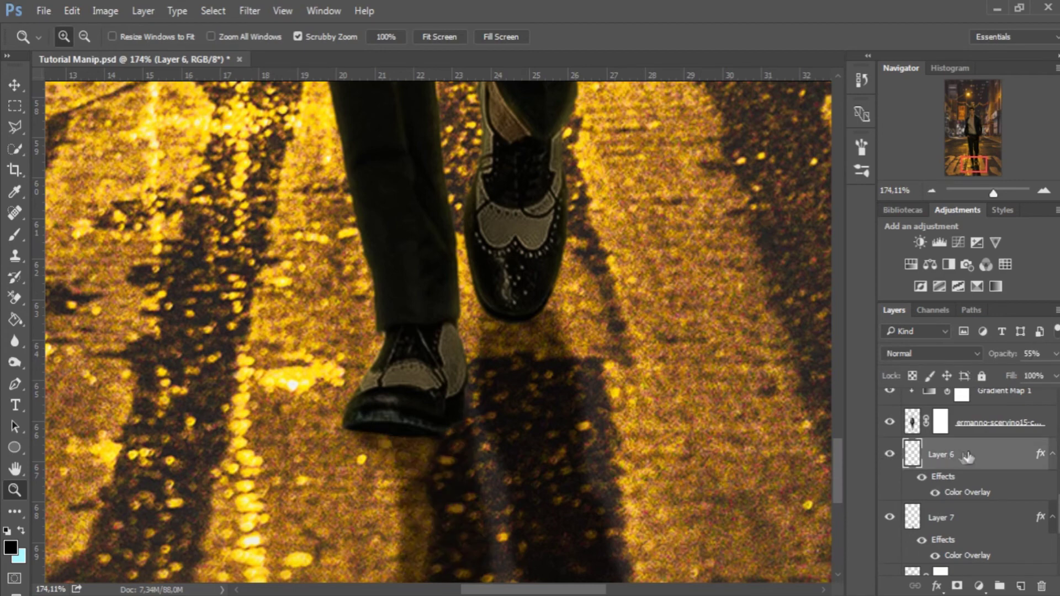
click(1020, 586)
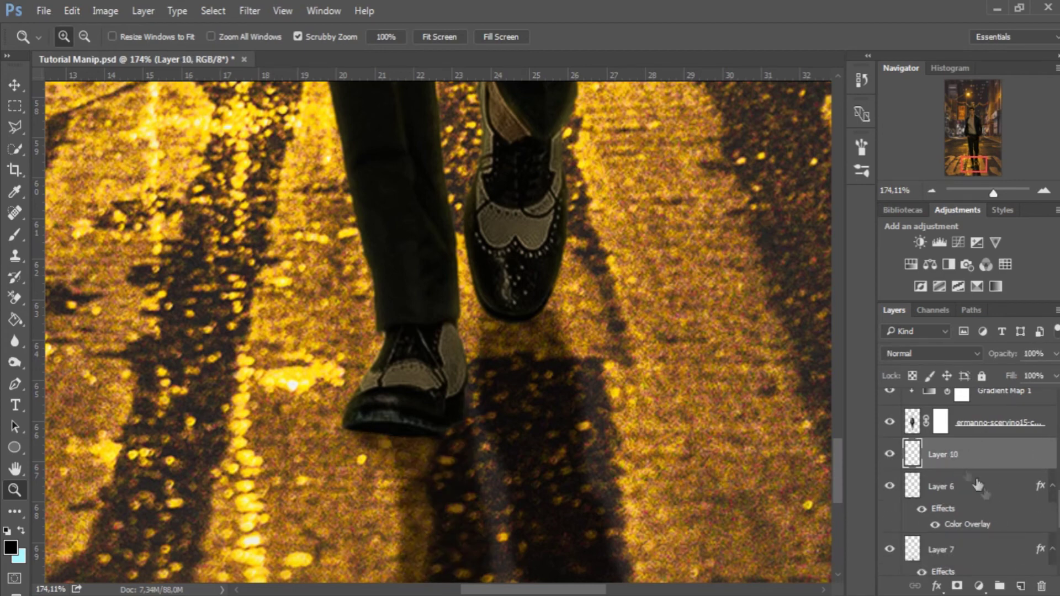
Step: Paint black shadows under both shoes with a 17 px brush
click(15, 234)
right_click(447, 387)
drag(485, 334, 474, 331)
key(Return)
mouse_move(370, 433)
mouse_down()
mouse_move(456, 421)
mouse_move(388, 448)
mouse_up()
drag(496, 324, 537, 315)
Step: Apply a 4.3 px Gaussian Blur to the painted shadows
click(250, 11)
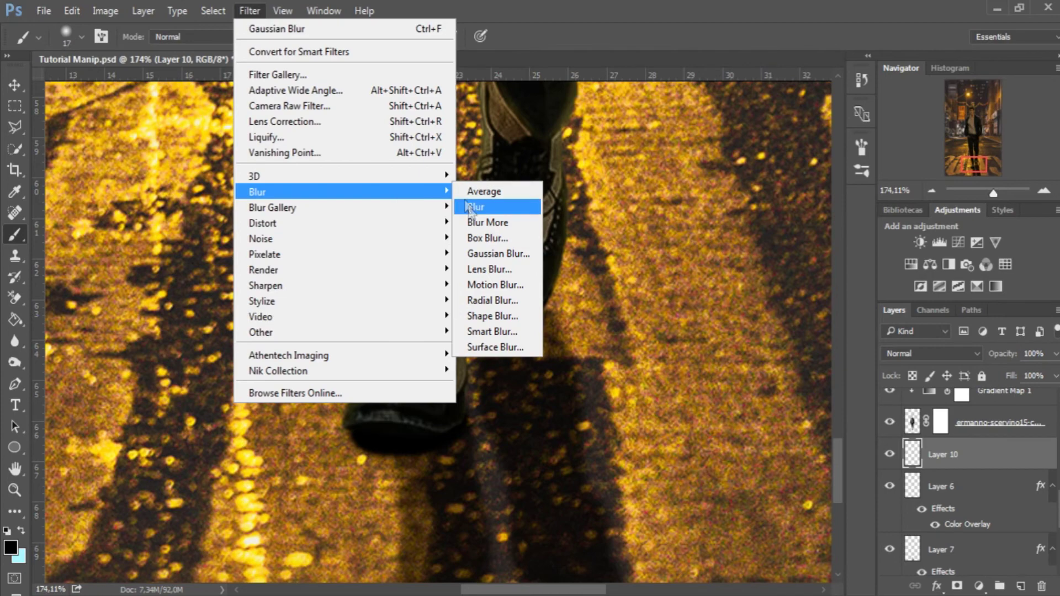
mouse_move(257, 191)
click(485, 257)
drag(665, 378, 667, 378)
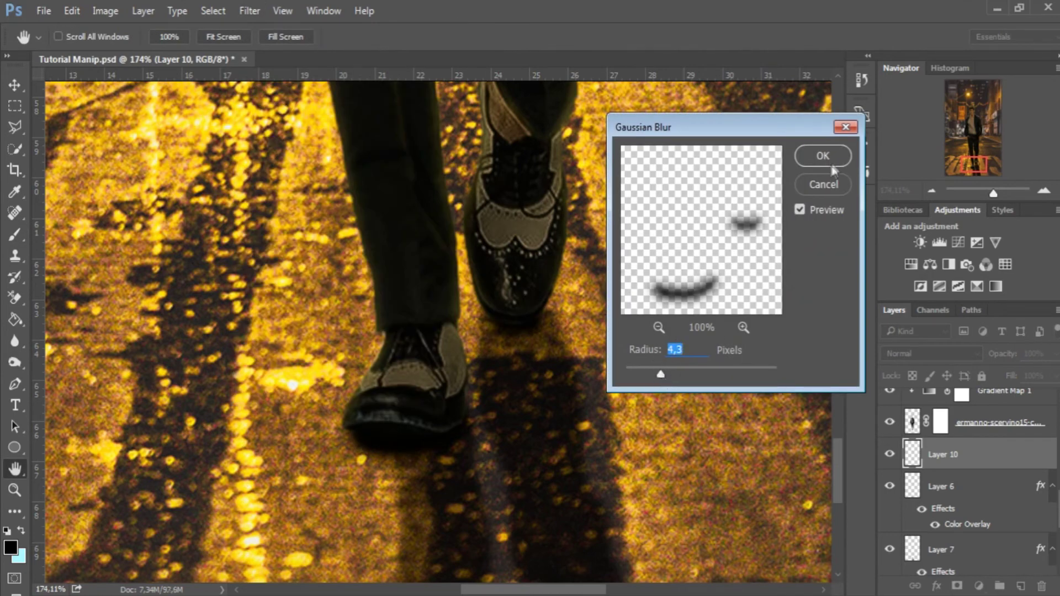
click(822, 155)
Step: Fade Layer 10's shadows to 38% opacity, comparing against Layer 6
click(1055, 353)
drag(1051, 375, 1026, 375)
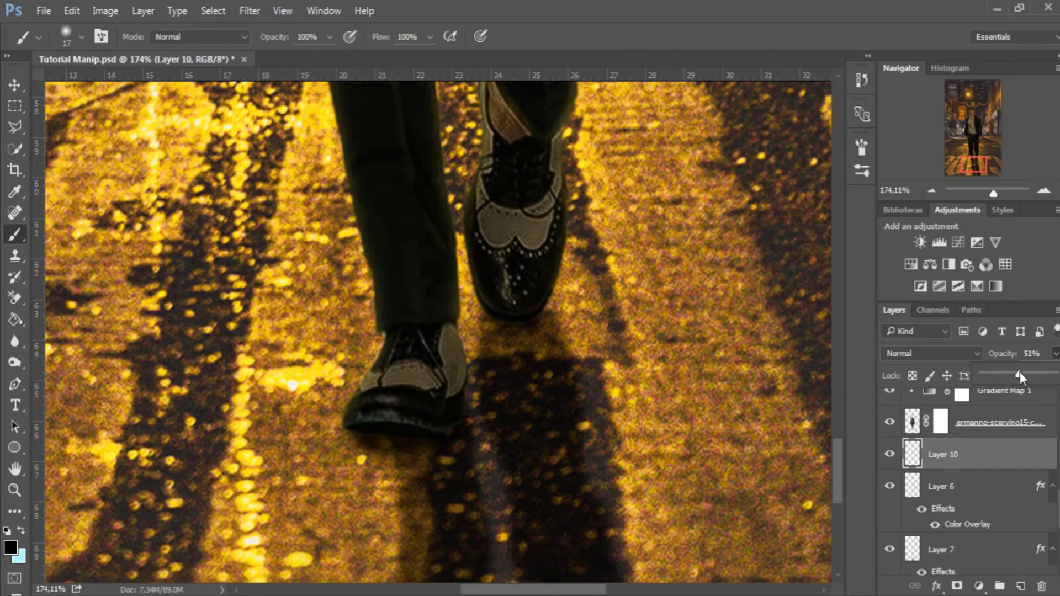
click(889, 453)
click(889, 453)
drag(1055, 353, 1013, 375)
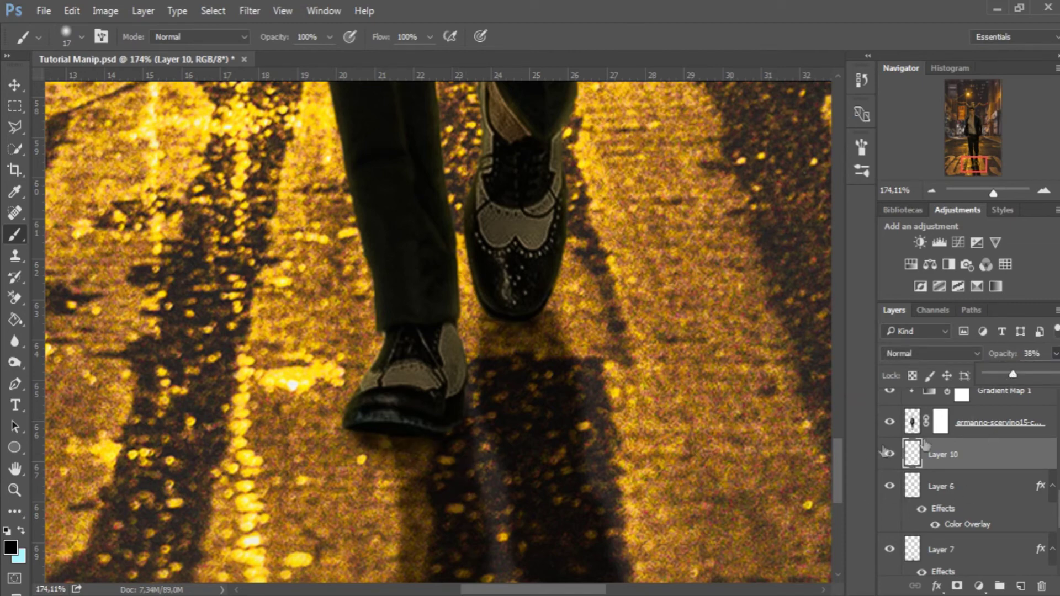
drag(840, 455, 838, 470)
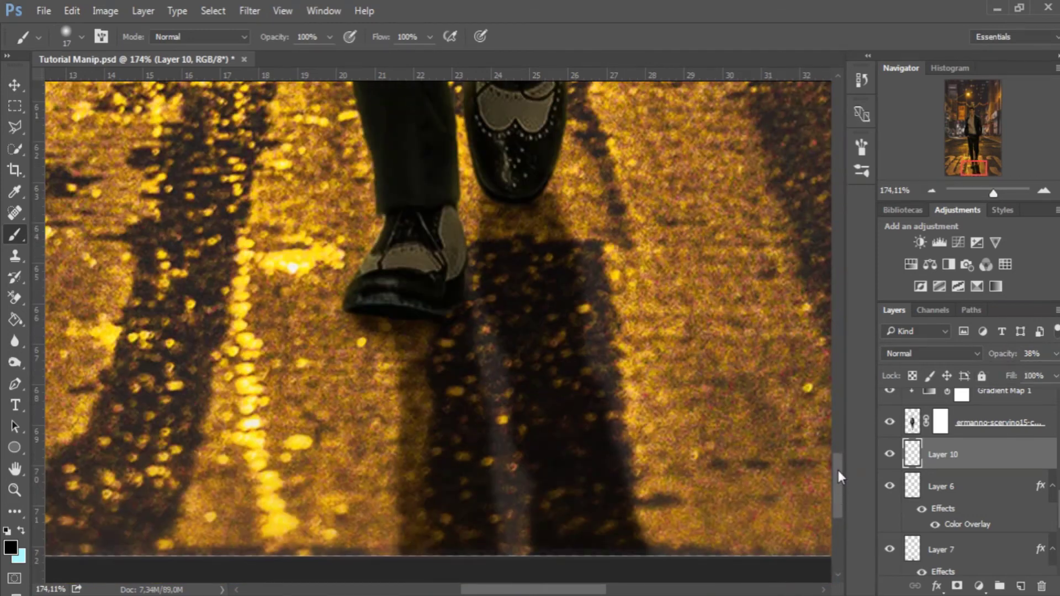
click(942, 483)
click(889, 486)
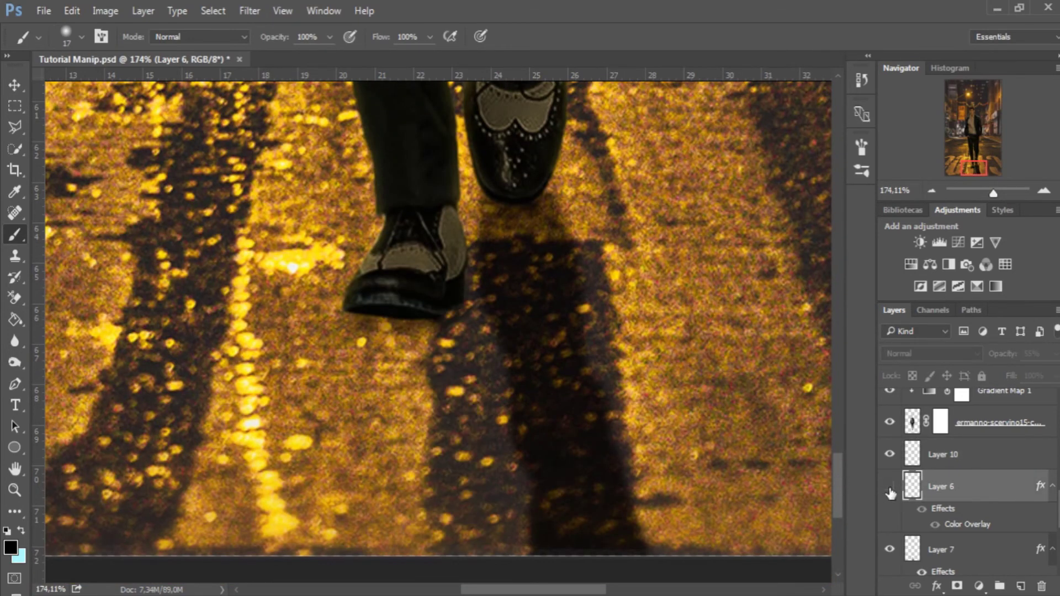
Step: Merge Layer 6 and Layer 7 and add a white layer mask
shift+click(960, 551)
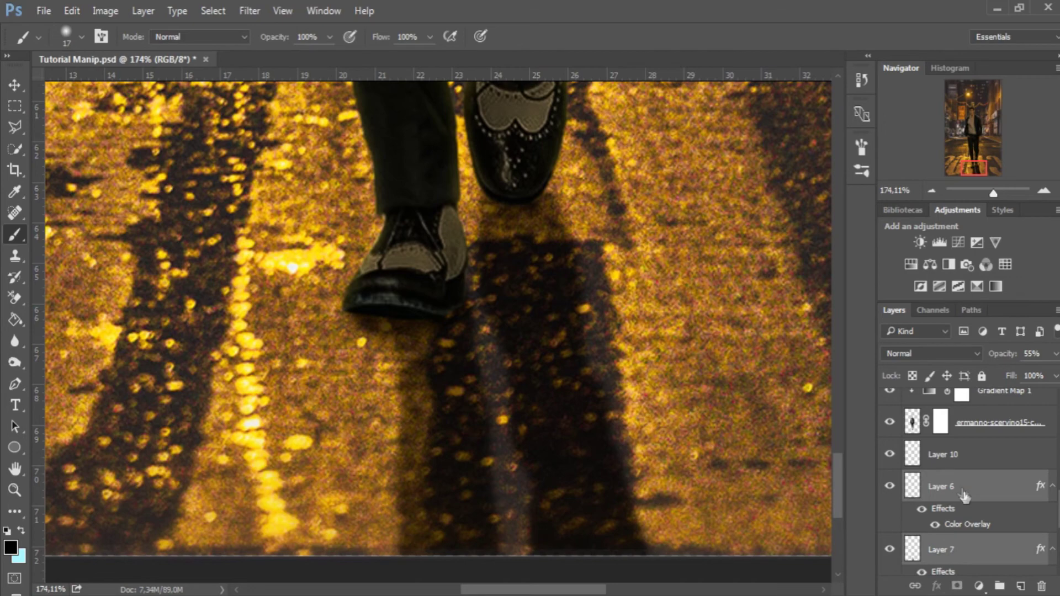
scroll(961, 527, down, 1)
right_click(954, 527)
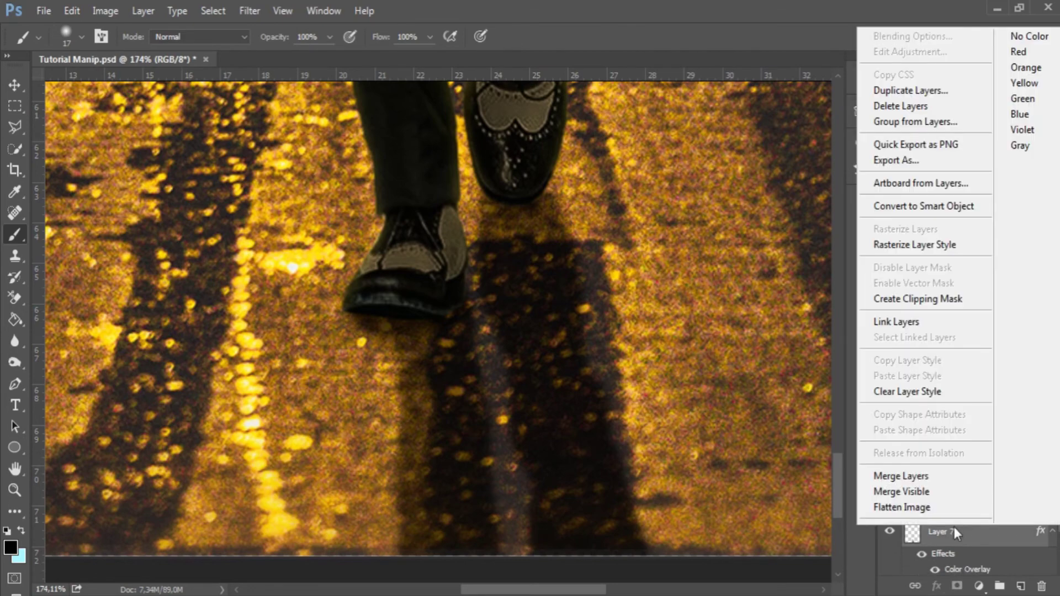
click(919, 477)
click(957, 585)
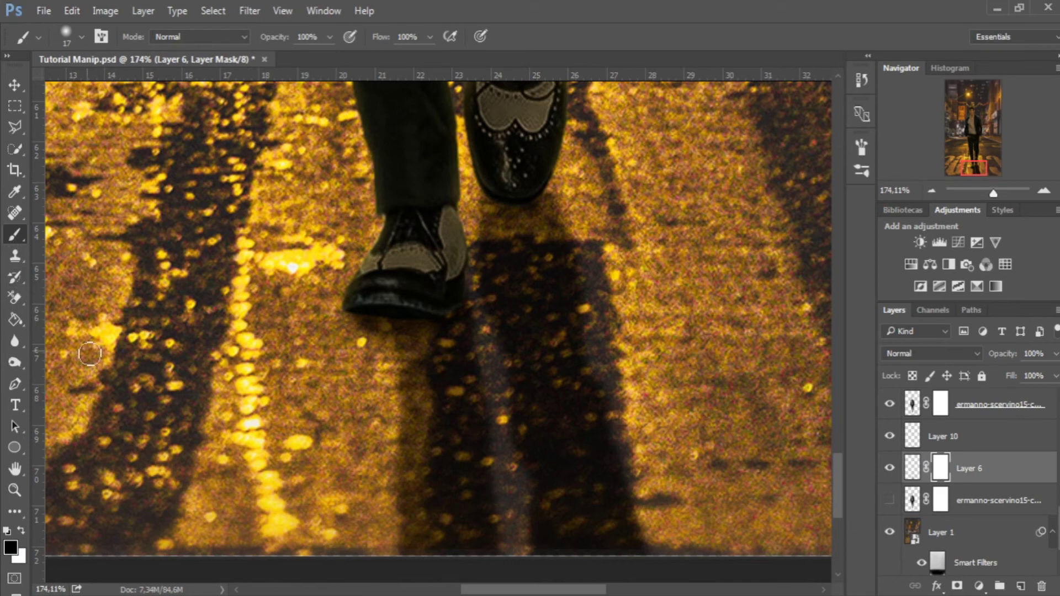
Step: Enlarge the brush to 187 px at 100% view
right_click(305, 359)
click(410, 330)
key(Return)
key(ctrl+1)
right_click(508, 399)
drag(683, 326, 689, 330)
key(Return)
Step: Set brush flow to 10% with black as the painting colour
double_click(410, 36)
text(10)
key(Return)
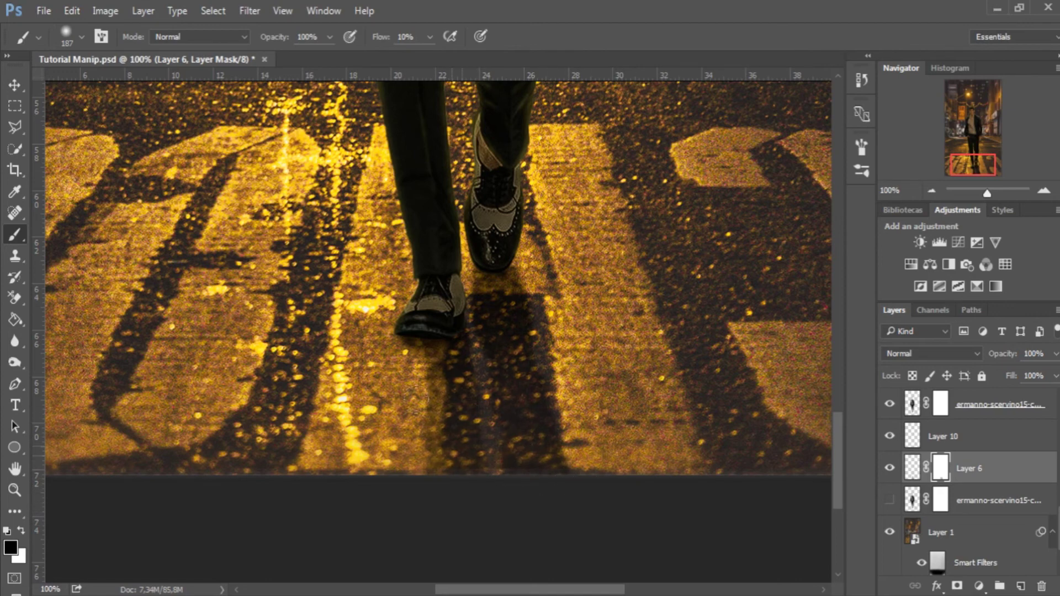
click(20, 531)
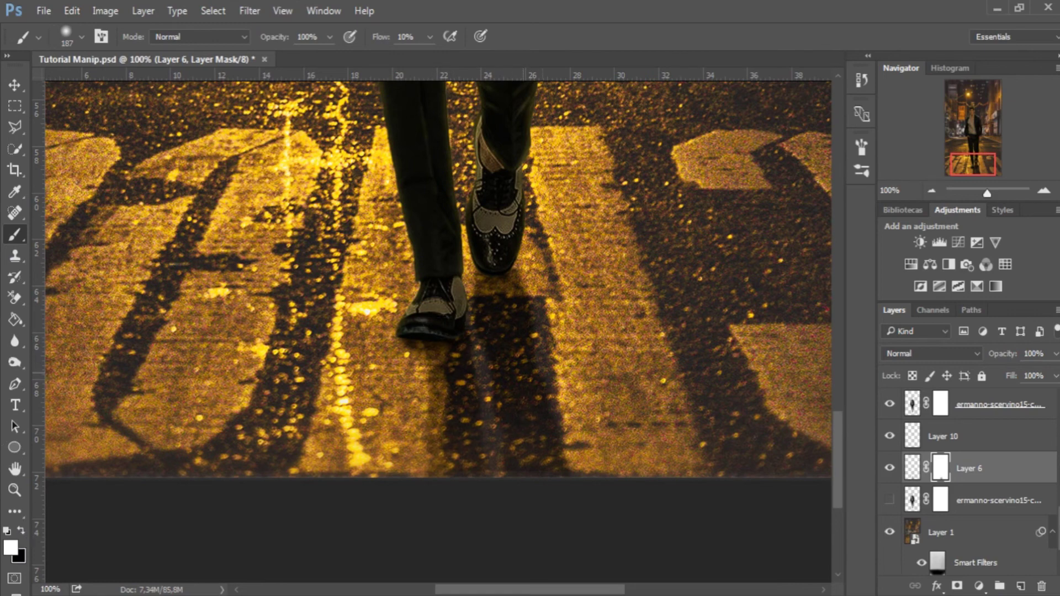
key(x)
key(x)
key(ctrl+minus)
key(ctrl+minus)
key(ctrl+minus)
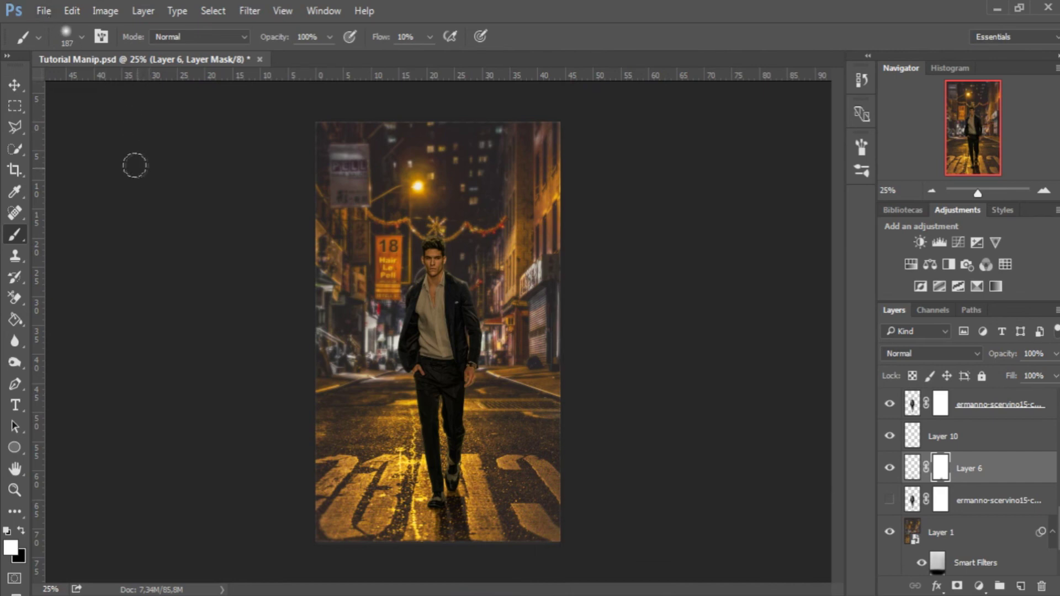
Step: Export via Save for Web (Legacy) as PNG-24 named 'test2'
click(45, 12)
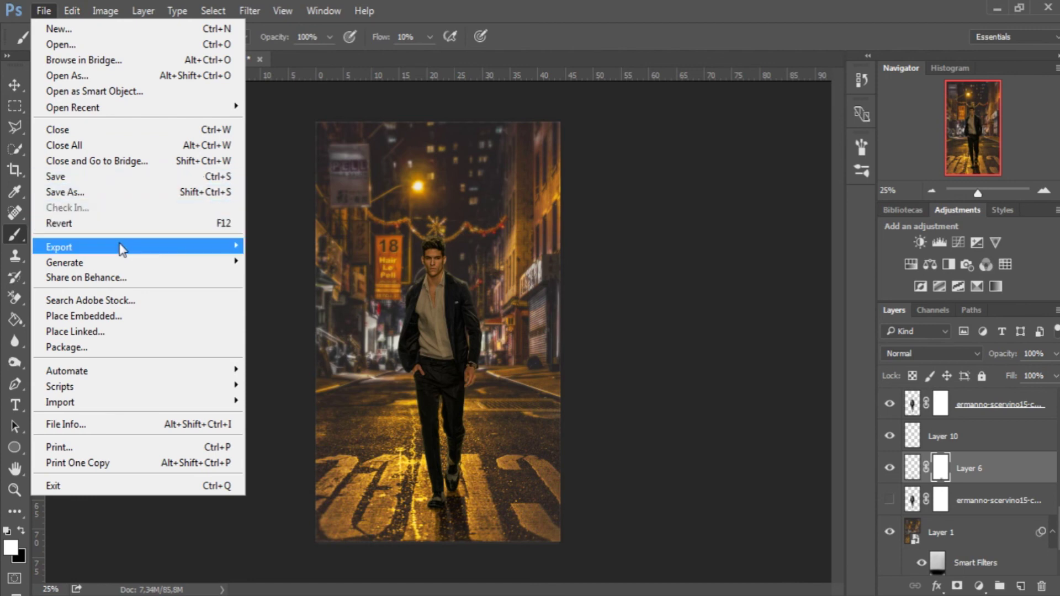
mouse_move(60, 246)
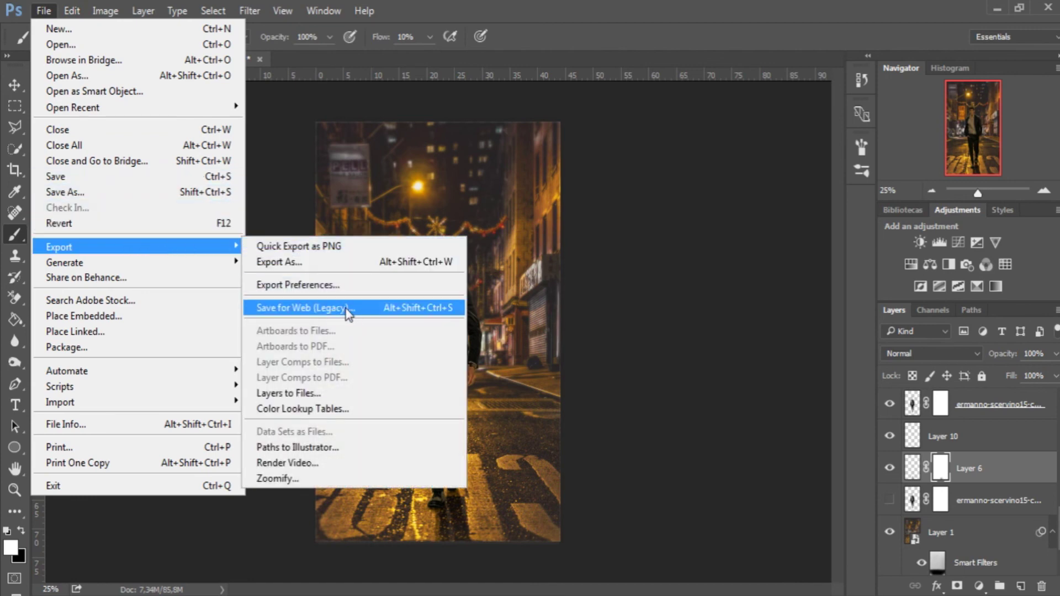
click(359, 308)
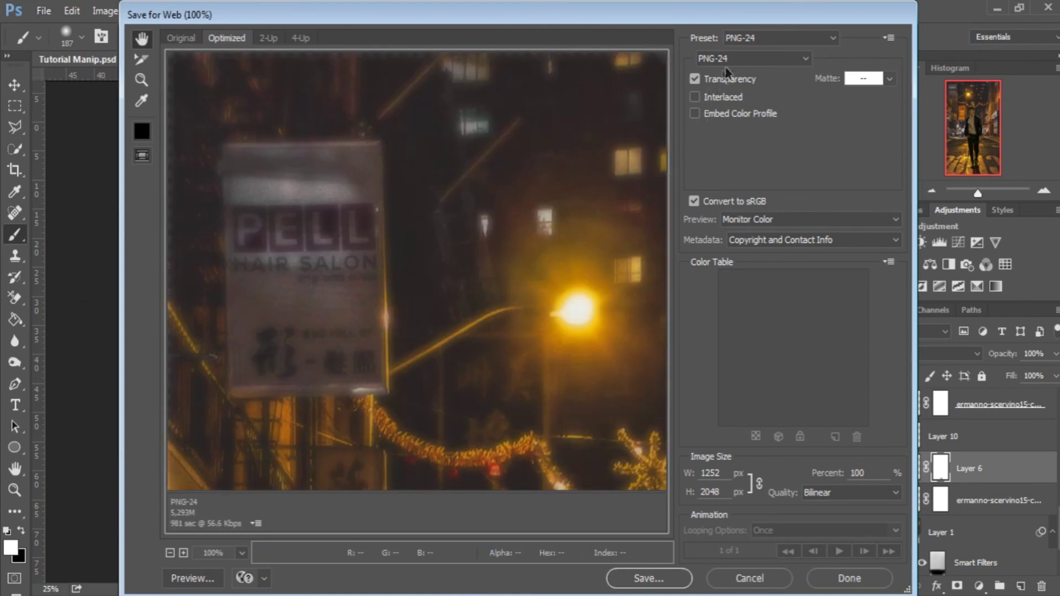
click(729, 60)
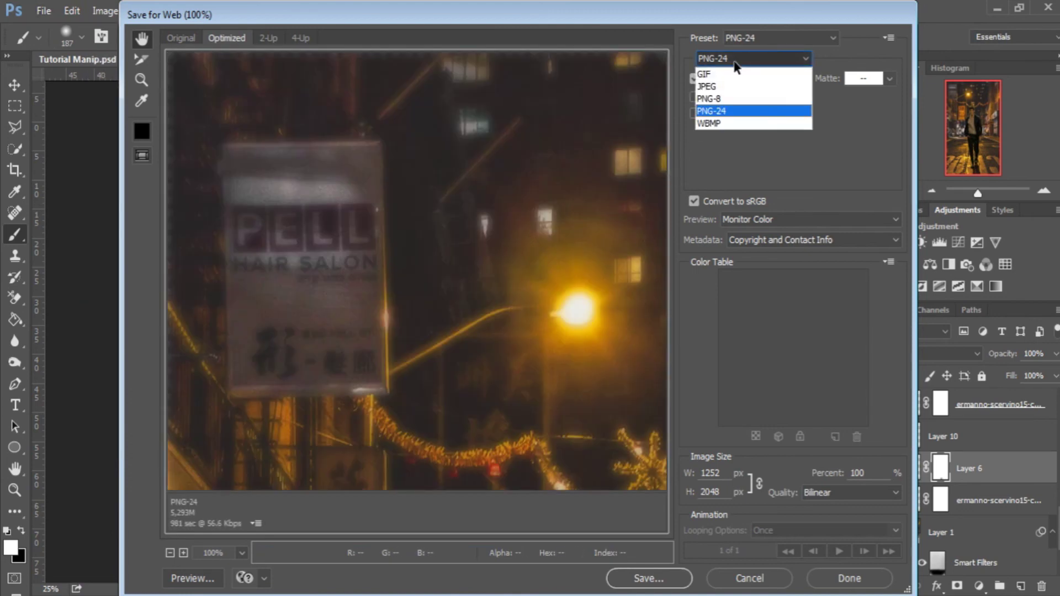
click(733, 112)
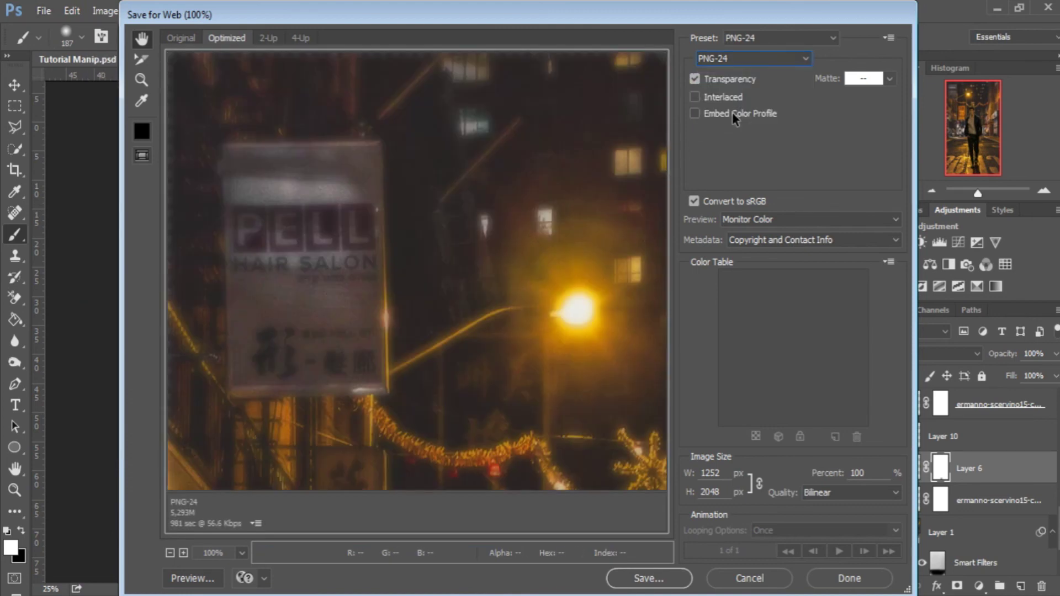
click(673, 584)
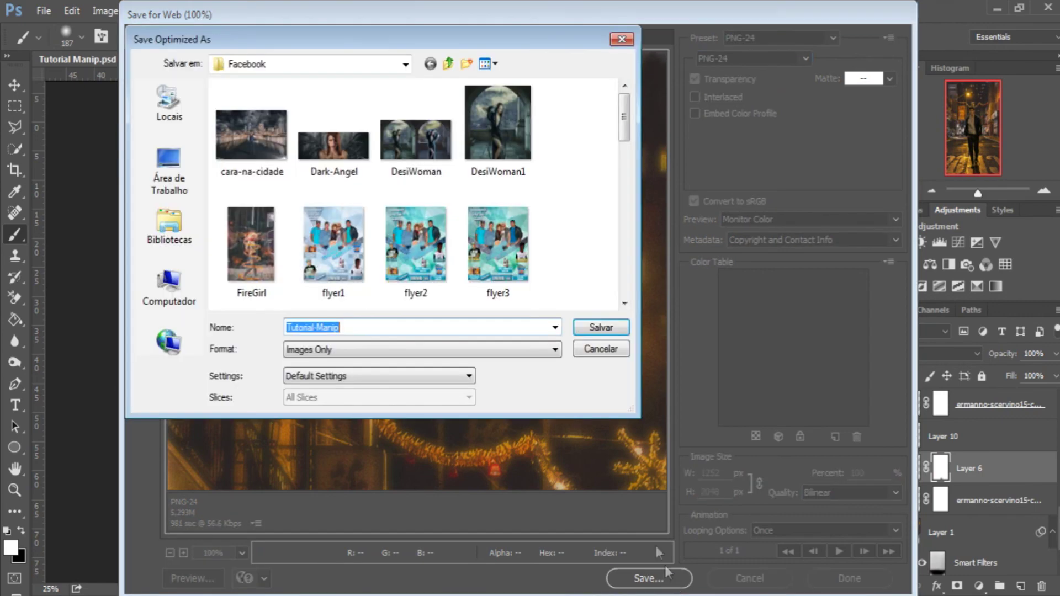
text(te)
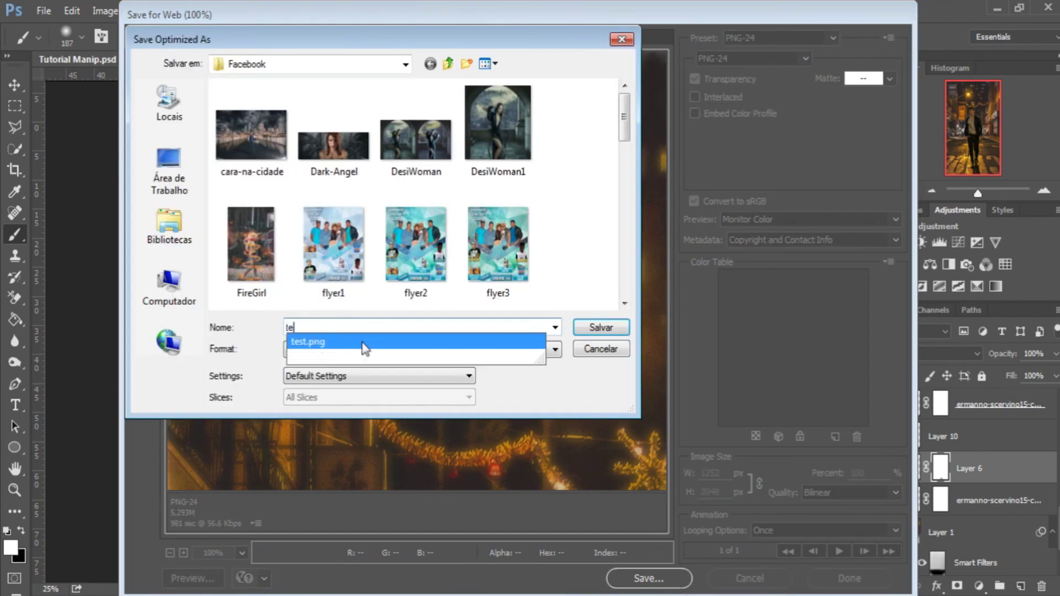
text(st2)
click(591, 330)
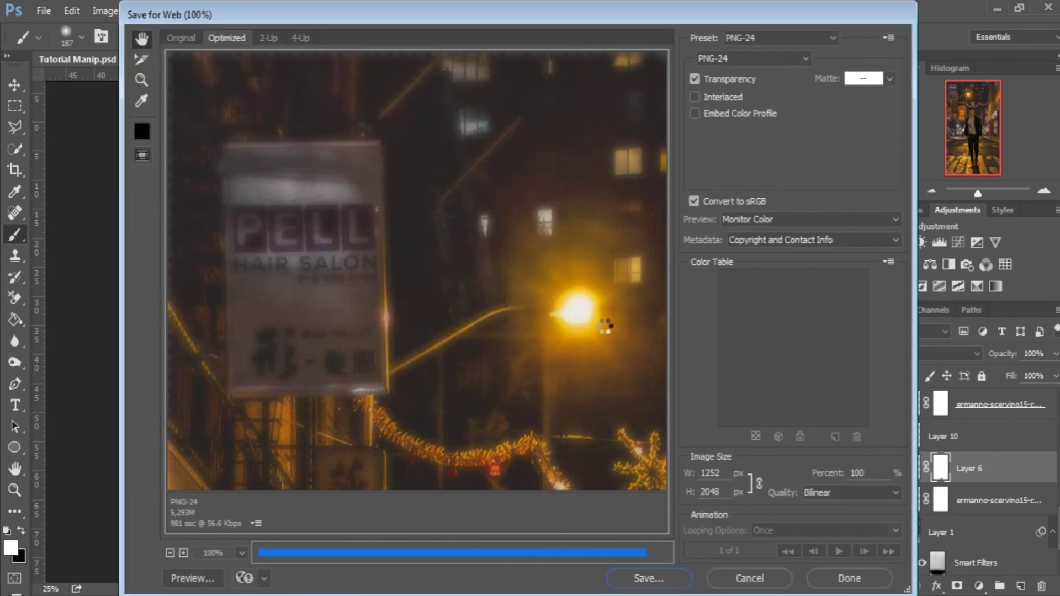